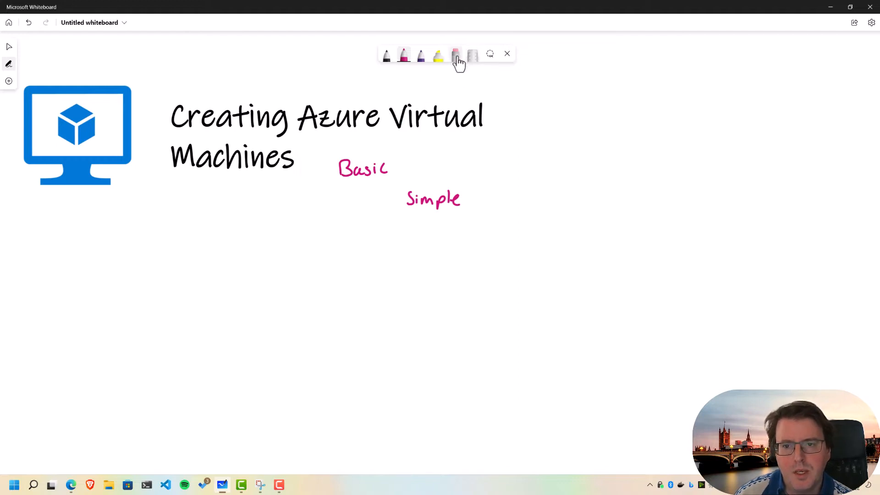
Erase the handwritten words "Basic" and "Simple" beside the whiteboard title
left_click(457, 58)
left_click_drag(344, 170, 459, 198)
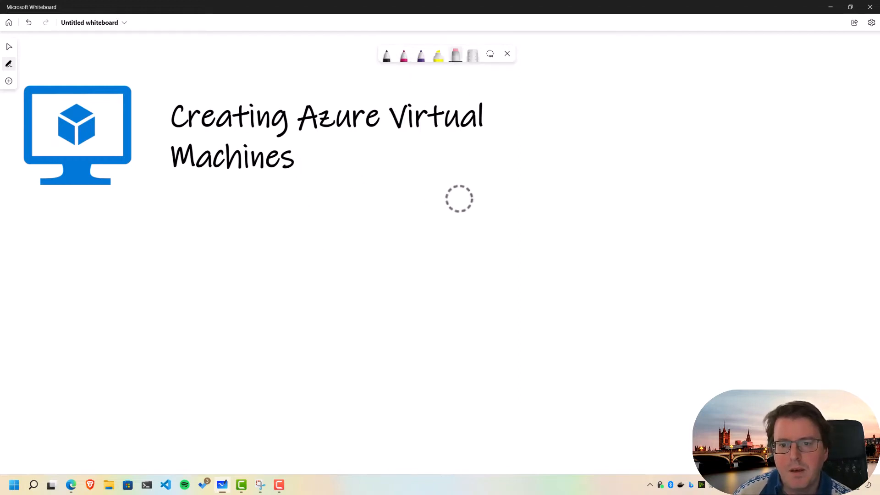
Handwrite "Resource Group" with the purple pen below the "Creating Azure Virtual Machines" title
left_click(387, 56)
left_click(404, 56)
left_click(421, 55)
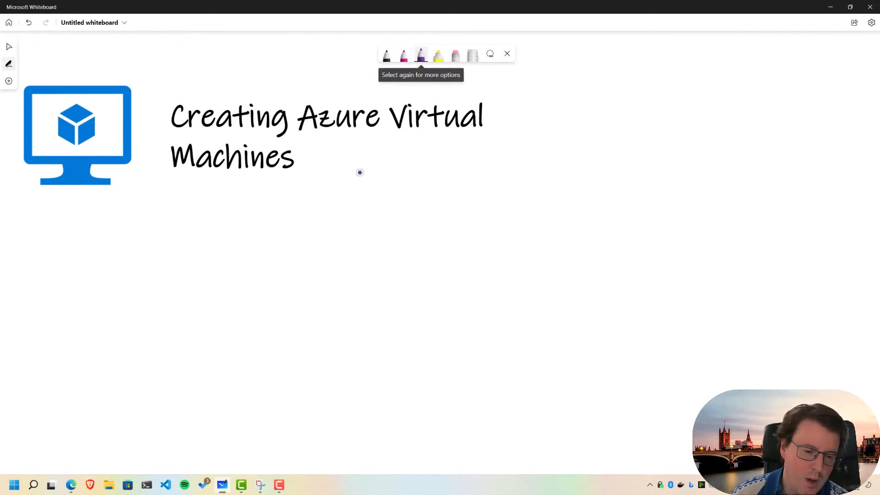
mouse_move(152, 250)
left_mouse_down()
mouse_move(181, 256)
mouse_move(225, 245)
mouse_move(268, 257)
mouse_move(275, 247)
left_mouse_up()
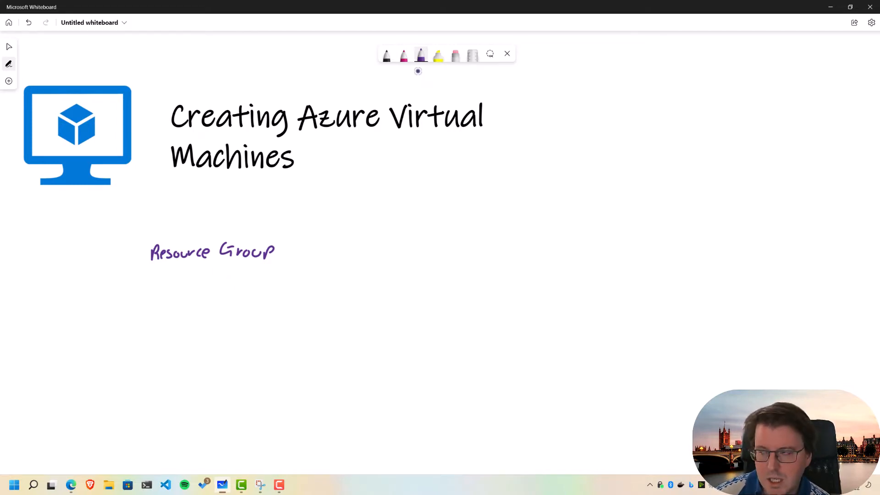
Draw a large purple frame extending from the "Resource Group" label to form the resource group boundary
left_click(404, 58)
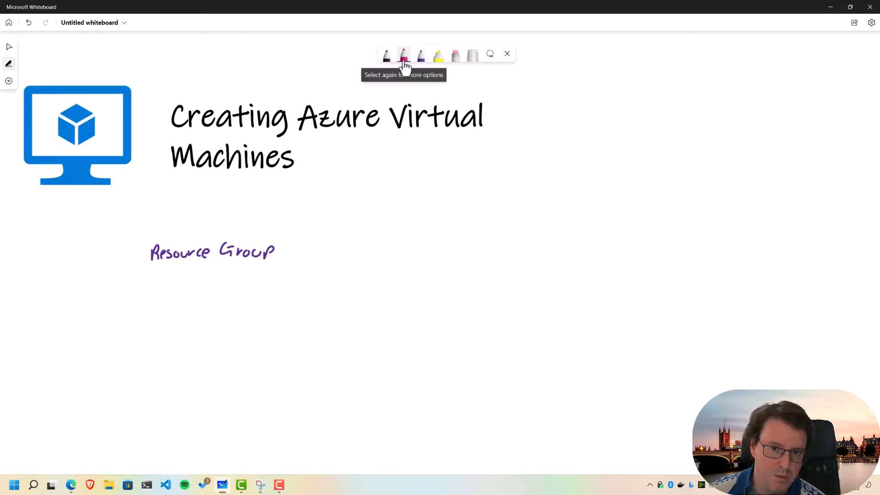
left_click(420, 55)
mouse_move(215, 275)
left_mouse_down()
mouse_move(218, 435)
mouse_move(554, 437)
left_mouse_up()
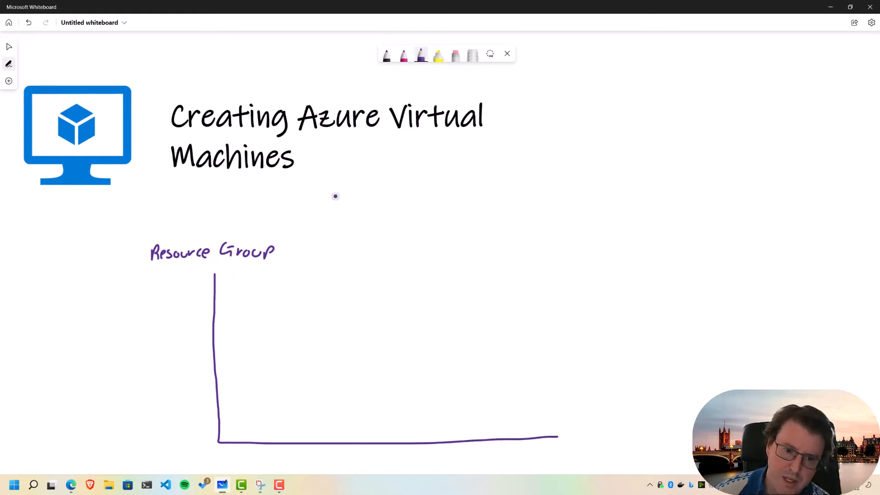
mouse_move(297, 239)
left_mouse_down()
mouse_move(546, 238)
mouse_move(556, 438)
left_mouse_up()
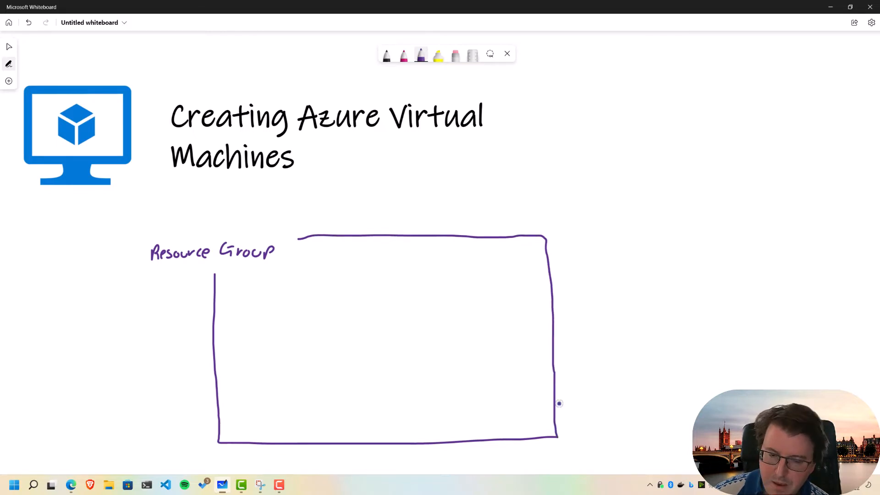
Change the pink pen to blue and draw a small box labelled "VM" inside the upper part of the resource group
left_click(403, 58)
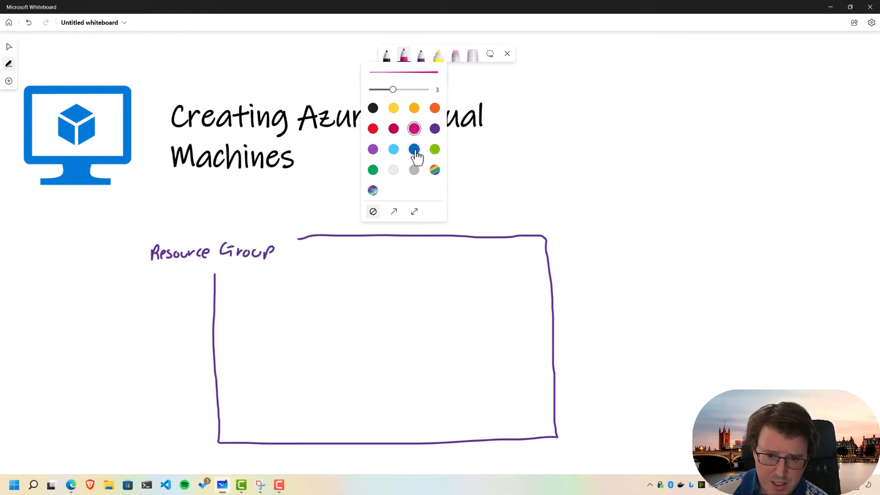
left_click(395, 150)
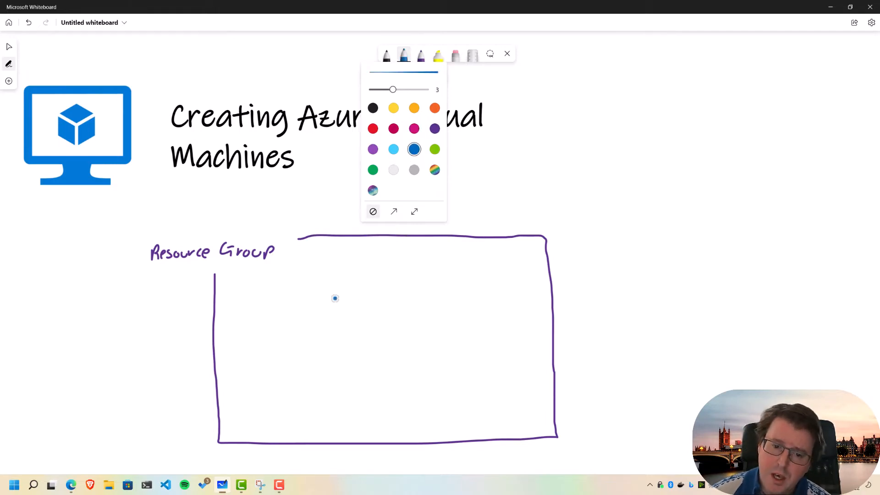
left_click(304, 298)
mouse_move(302, 292)
left_mouse_down()
mouse_move(333, 304)
mouse_move(306, 317)
mouse_move(340, 316)
mouse_move(343, 289)
mouse_move(303, 280)
left_mouse_up()
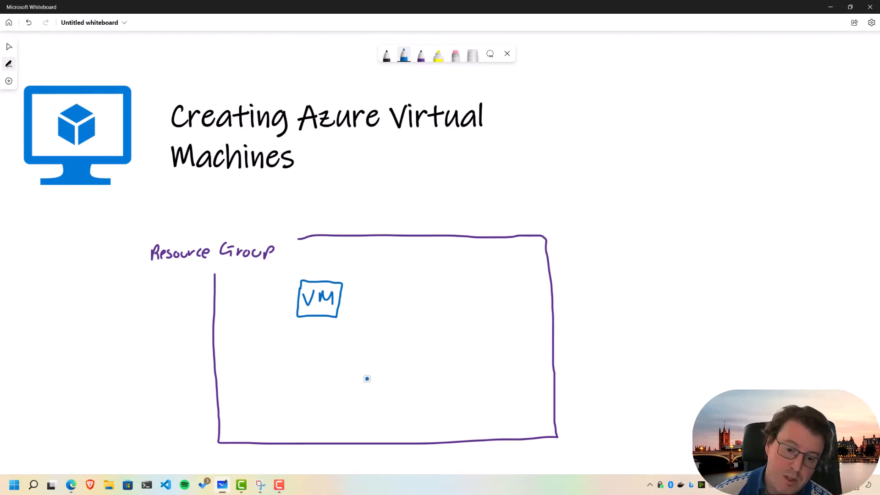
Change the purple pen to dark red and draw a "VNET" frame containing a boxed "subnet" along the resource group's lower edge
left_click(420, 59)
left_click(423, 58)
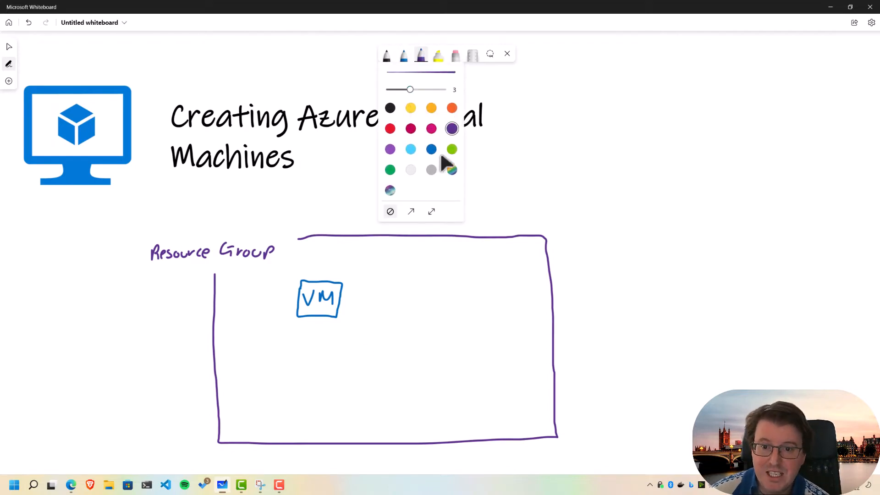
left_click(410, 128)
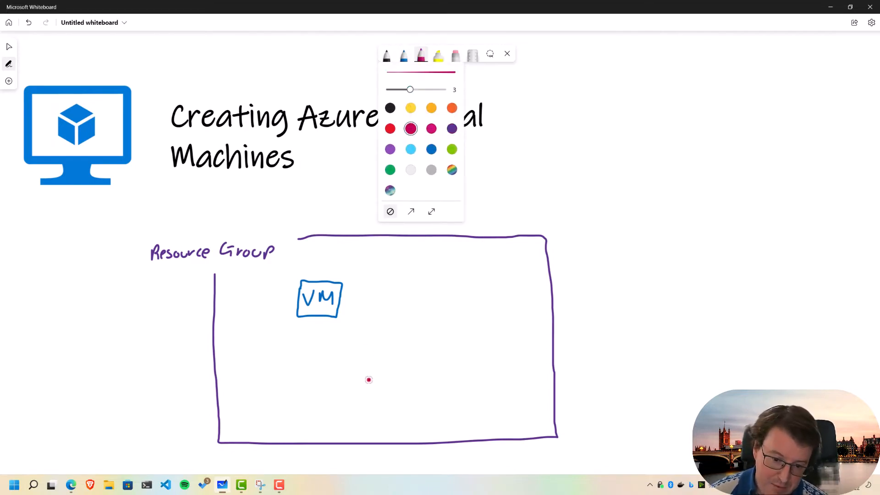
mouse_move(368, 379)
left_mouse_down()
mouse_move(397, 376)
mouse_move(396, 388)
mouse_move(409, 381)
left_mouse_up()
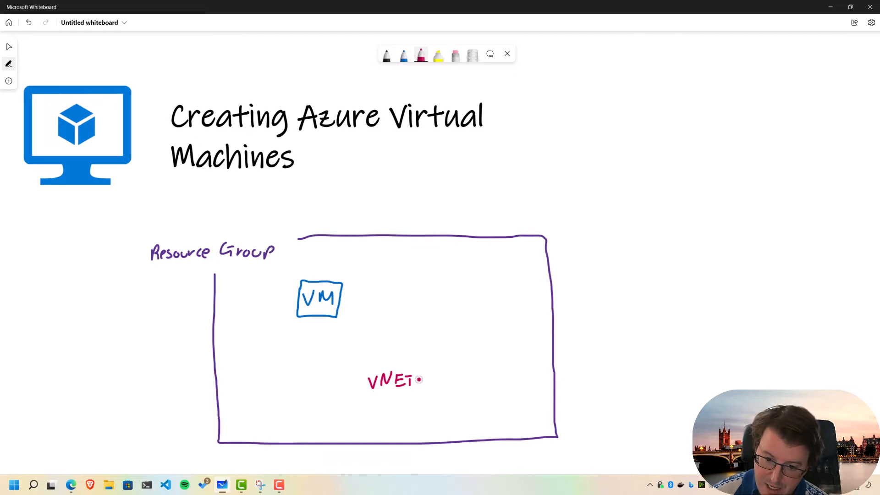
mouse_move(418, 379)
left_mouse_down()
mouse_move(507, 380)
mouse_move(509, 424)
mouse_move(347, 442)
mouse_move(341, 386)
mouse_move(361, 384)
mouse_move(418, 424)
mouse_move(428, 393)
mouse_move(367, 399)
left_mouse_up()
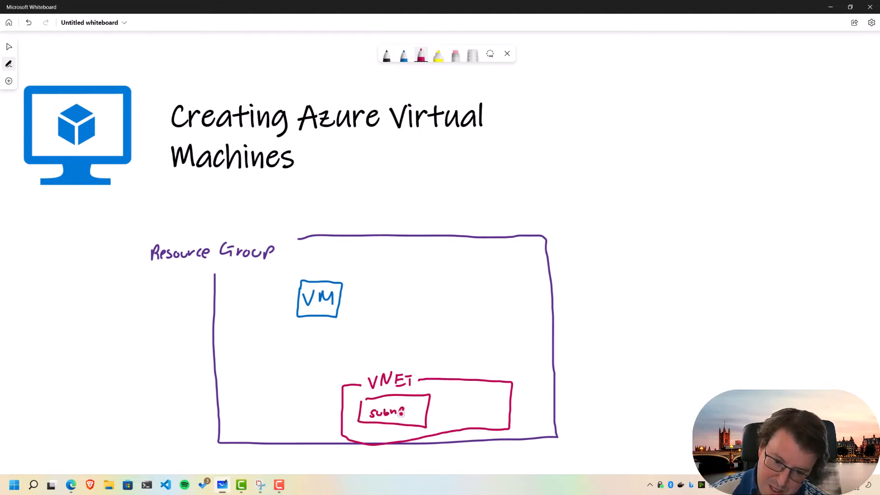
left_click_drag(401, 413, 408, 414)
left_click_drag(404, 410, 410, 409)
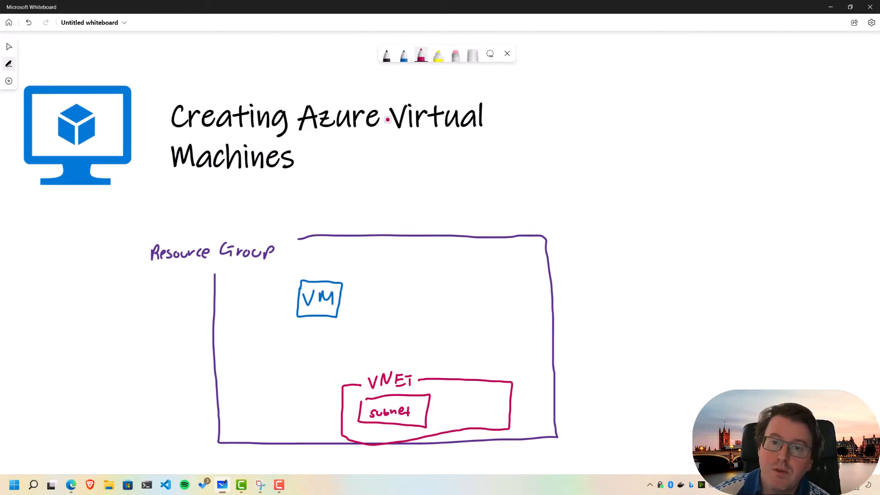
Change the blue pen to pink, draw a boxed "VNIC" below the VM, and connect it to the VM and the subnet
left_click(404, 56)
left_click(404, 56)
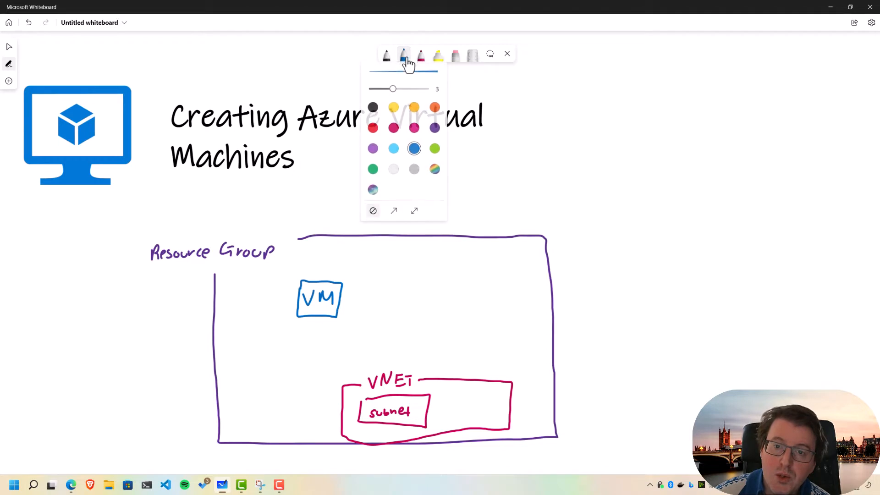
left_click(435, 128)
left_click_drag(308, 348, 334, 356)
mouse_move(346, 344)
left_mouse_down()
mouse_move(340, 357)
mouse_move(306, 362)
mouse_move(348, 344)
mouse_move(312, 337)
left_mouse_up()
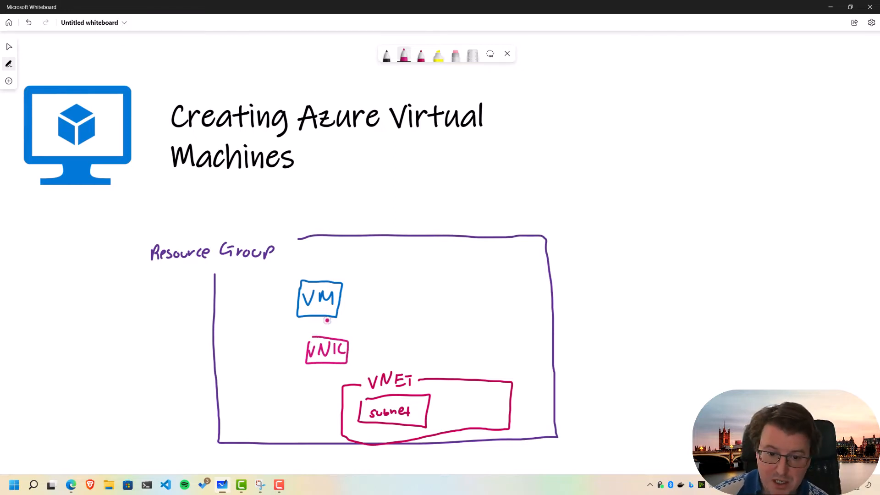
mouse_move(328, 318)
left_mouse_down()
mouse_move(328, 333)
mouse_move(370, 376)
mouse_move(366, 397)
mouse_move(372, 389)
left_mouse_up()
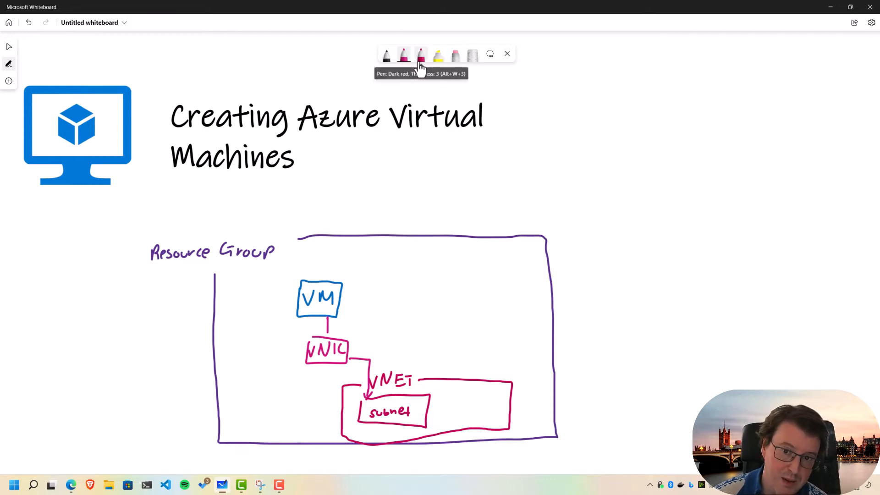
Change the dark red pen to green and link the VNIC through "PUB IP" to a "WWW" cloud outside the resource group
left_click(420, 57)
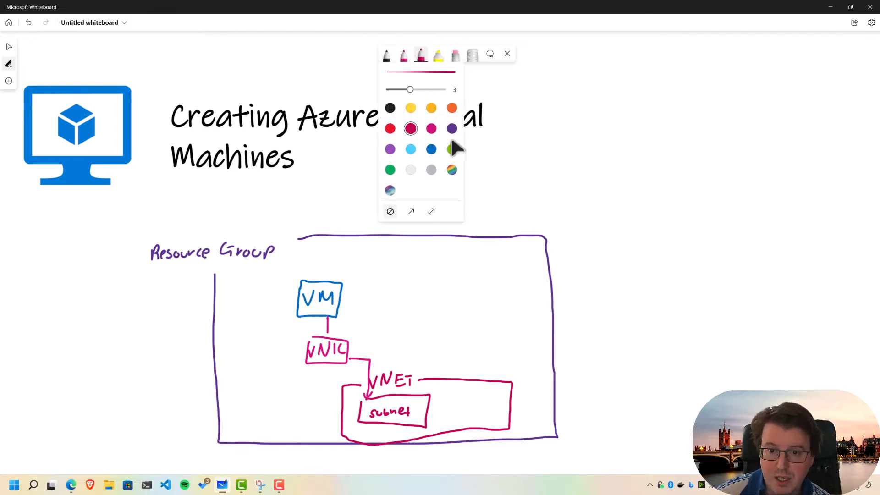
left_click(451, 148)
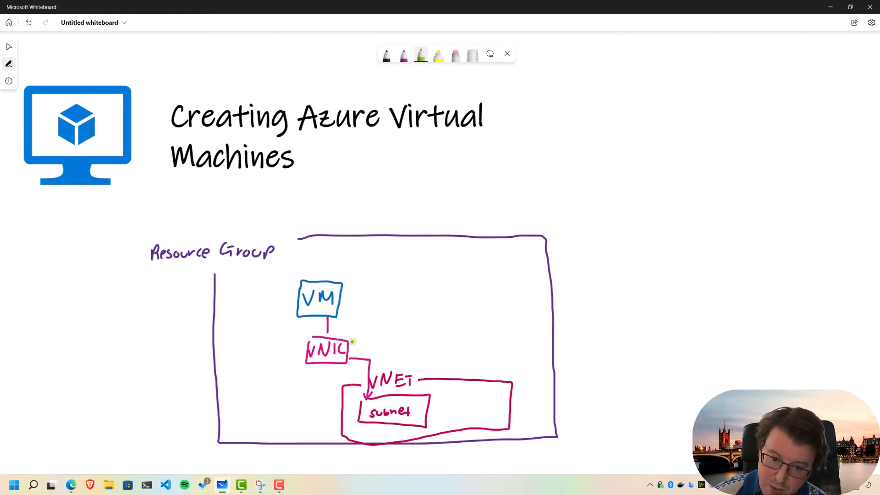
mouse_move(353, 341)
left_mouse_down()
mouse_move(377, 340)
mouse_move(381, 320)
mouse_move(409, 308)
mouse_move(418, 323)
mouse_move(458, 307)
mouse_move(687, 289)
mouse_move(637, 265)
mouse_move(598, 305)
mouse_move(678, 314)
mouse_move(669, 274)
left_mouse_up()
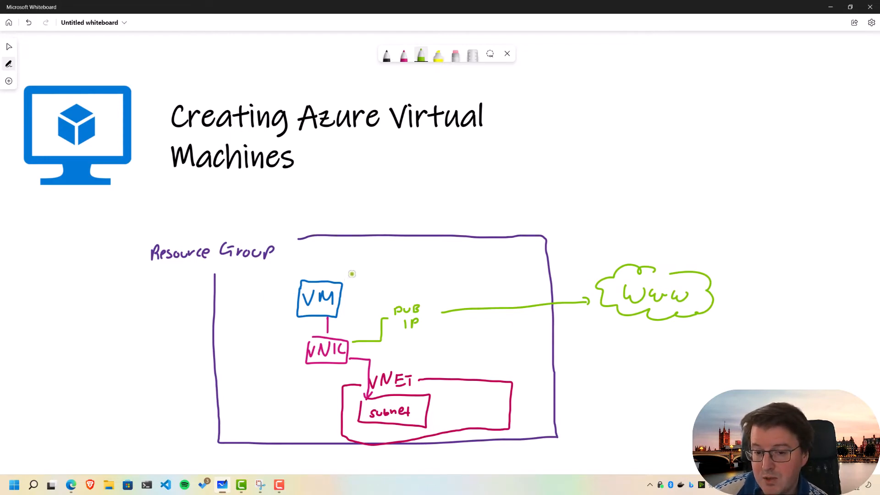
Draw a green arrow pointing at the VM and label the internet connection line "RDP" and "3389"
left_click_drag(351, 274, 338, 284)
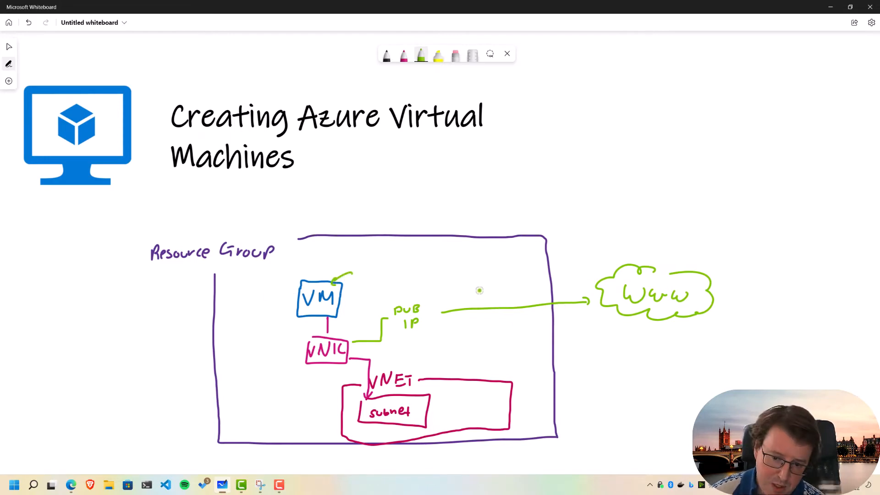
mouse_move(476, 284)
left_mouse_down()
mouse_move(477, 301)
mouse_move(491, 300)
left_mouse_up()
left_click_drag(491, 285, 504, 298)
left_click_drag(504, 285, 511, 286)
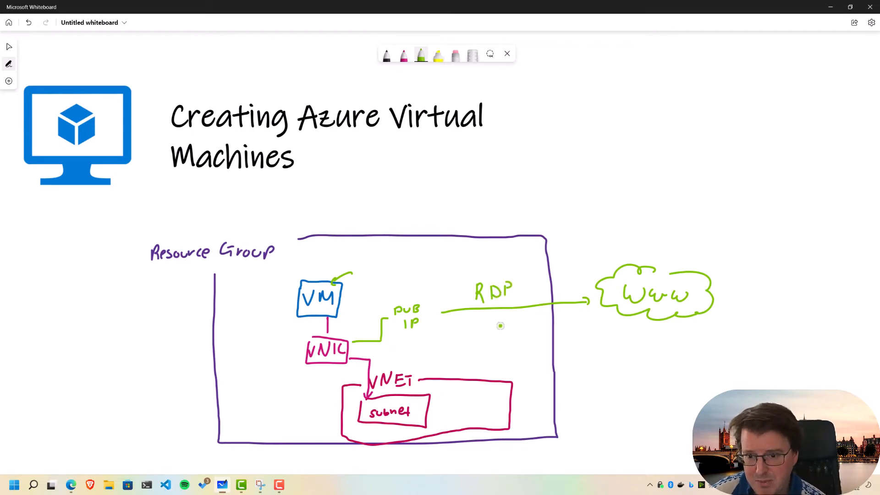
mouse_move(505, 322)
left_mouse_down()
mouse_move(526, 317)
mouse_move(527, 328)
left_mouse_up()
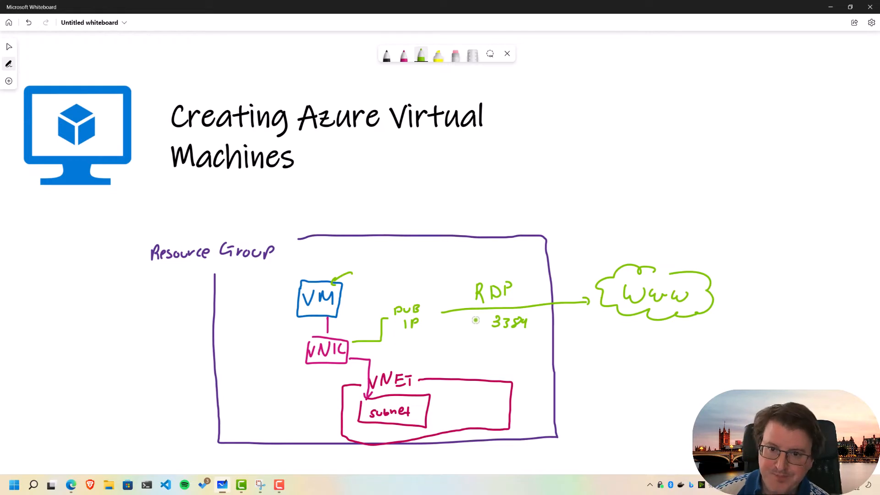
Change the pink pen to blue and draw a boxed "Disk" connected to the VM's lower corner
left_click(403, 56)
left_click(403, 57)
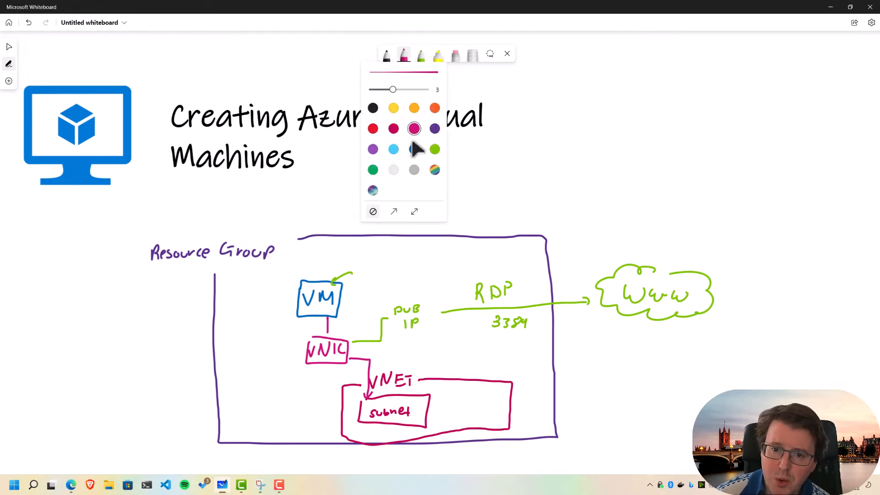
left_click(414, 149)
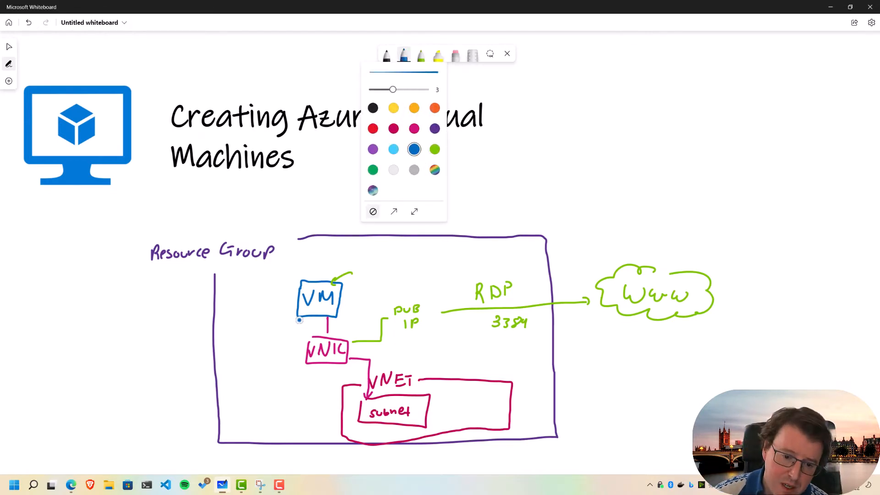
mouse_move(299, 321)
left_mouse_down()
mouse_move(274, 328)
mouse_move(254, 357)
mouse_move(275, 352)
mouse_move(251, 363)
mouse_move(284, 353)
mouse_move(243, 346)
left_mouse_up()
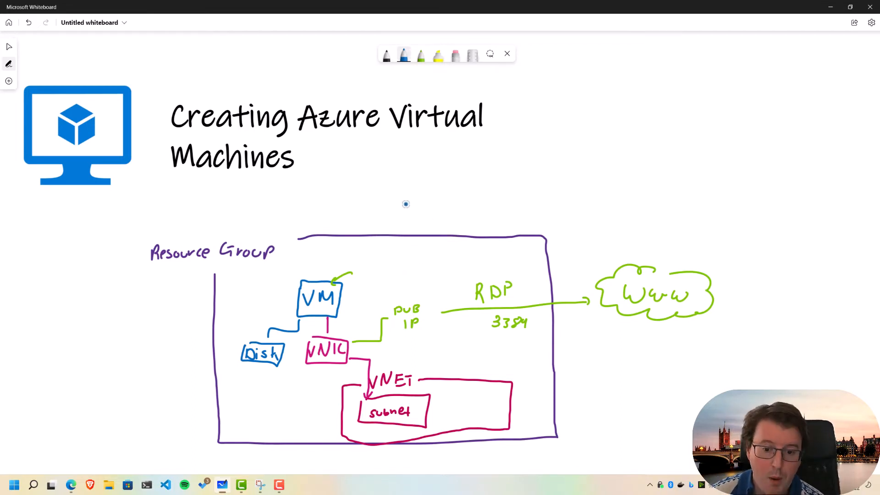
Draw a black box labelled "NSG" above the public IP, with arrows to the VNIC and the subnet
left_click(386, 55)
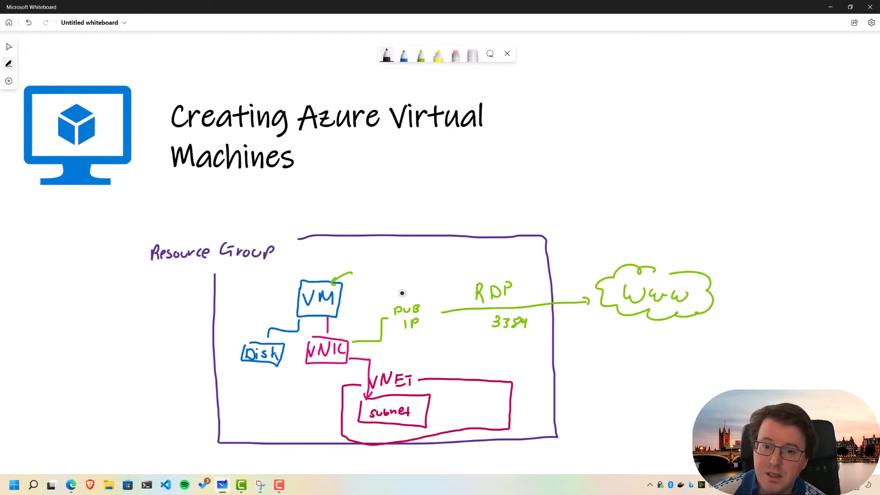
mouse_move(373, 277)
left_mouse_down()
mouse_move(374, 262)
mouse_move(390, 281)
mouse_move(416, 256)
mouse_move(374, 257)
left_mouse_up()
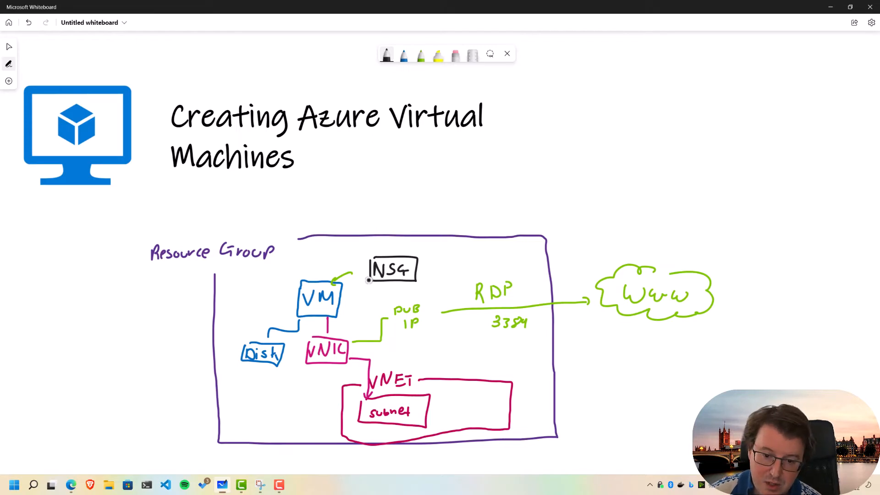
left_click_drag(369, 284, 347, 316)
left_click_drag(337, 334, 344, 331)
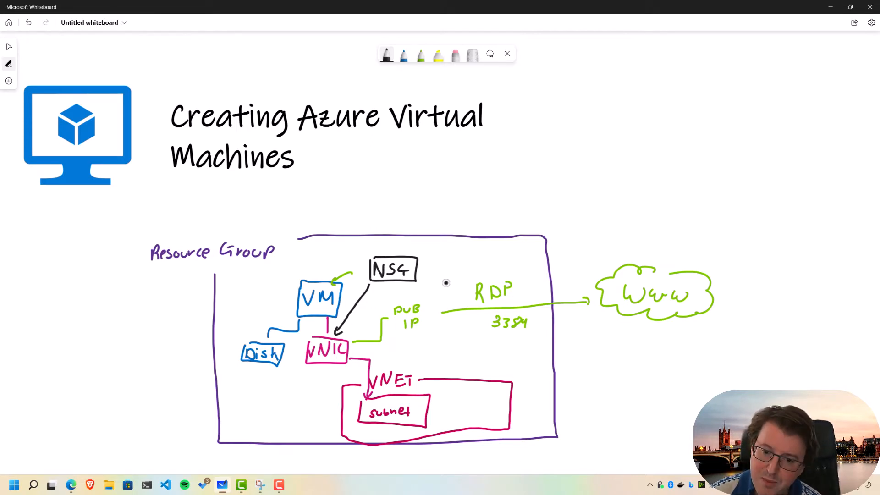
mouse_move(421, 281)
left_mouse_down()
mouse_move(440, 337)
mouse_move(419, 395)
left_mouse_up()
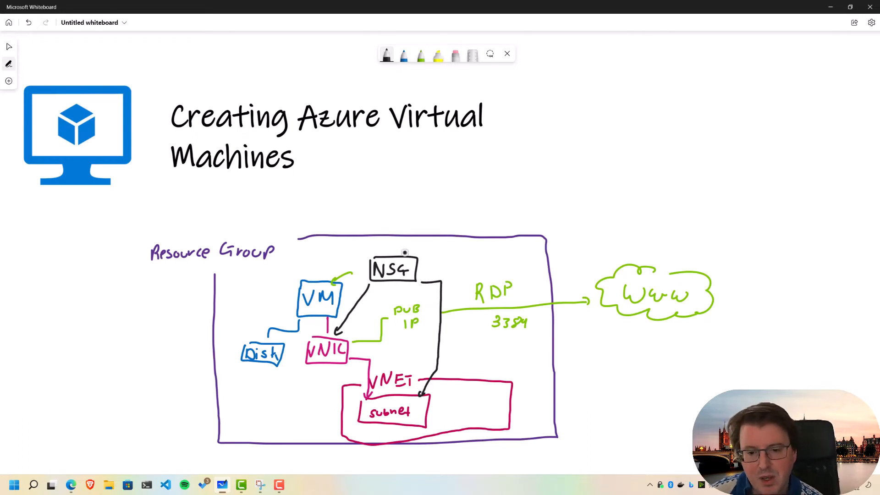
Annotate the NSG box with a black connector and the handwritten note "Block ports" and "Allows"
mouse_move(418, 259)
left_mouse_down()
mouse_move(447, 248)
mouse_move(481, 259)
mouse_move(513, 251)
left_mouse_up()
left_click_drag(447, 257, 481, 261)
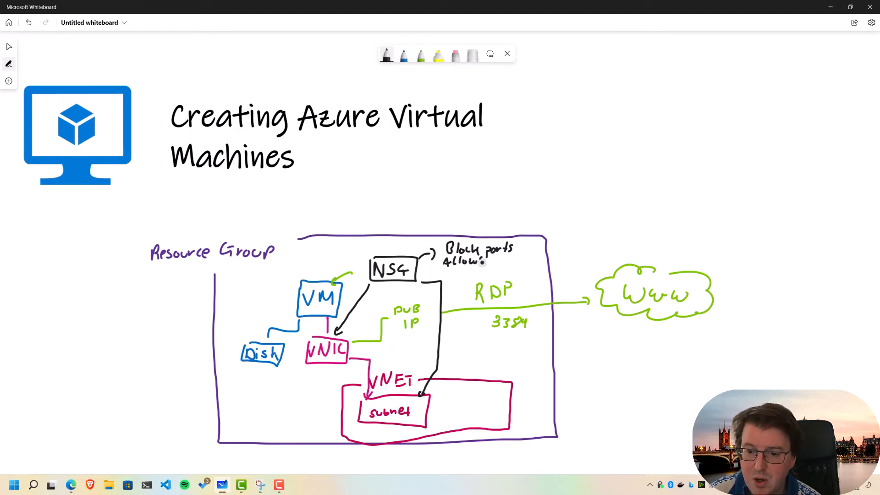
Change the green pen to dark red, frame the VM, disk and VNIC area, and draw an arrow pointing at the frame
left_click(421, 54)
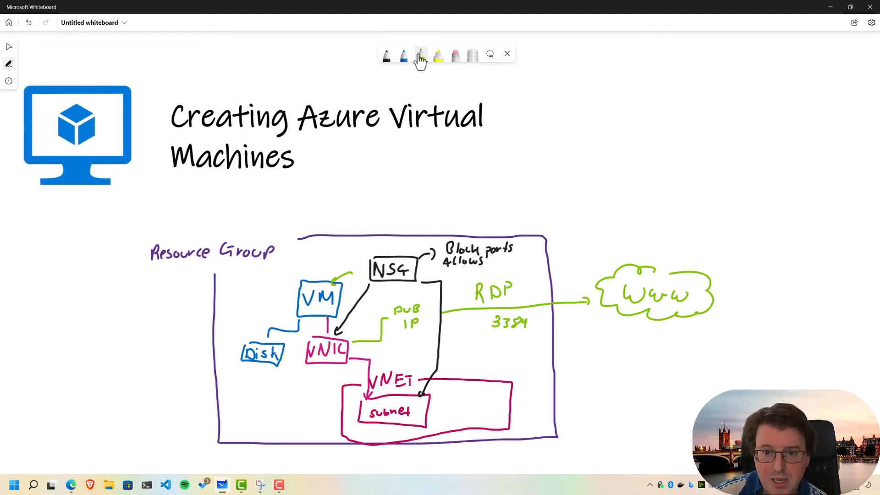
left_click(421, 55)
left_click(410, 128)
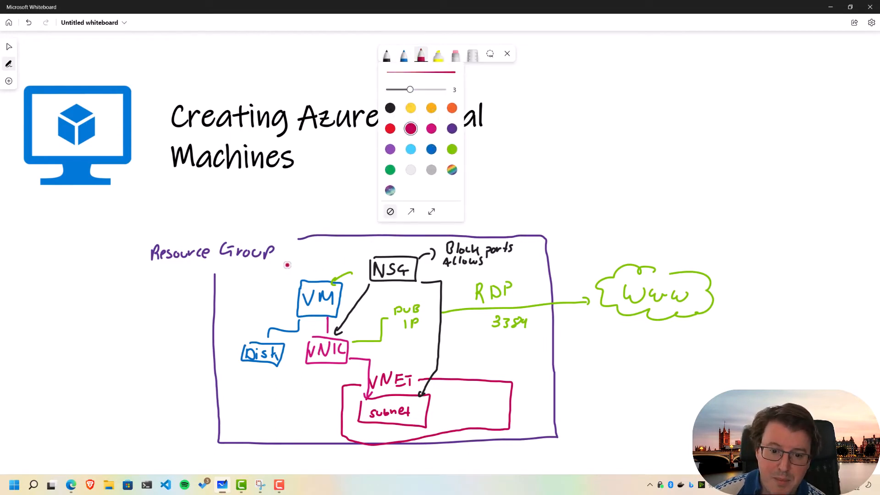
mouse_move(272, 262)
left_mouse_down()
mouse_move(377, 260)
mouse_move(369, 372)
mouse_move(263, 366)
mouse_move(272, 262)
left_mouse_up()
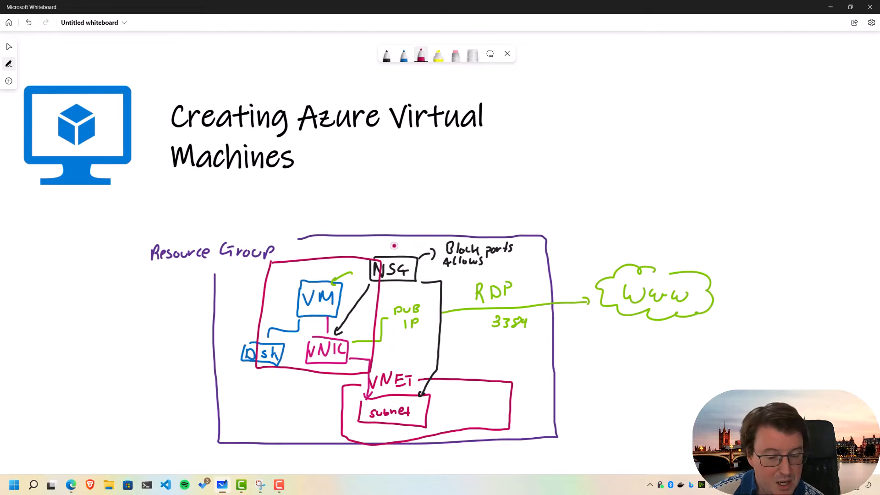
mouse_move(372, 214)
left_mouse_down()
mouse_move(338, 251)
mouse_move(339, 262)
left_mouse_up()
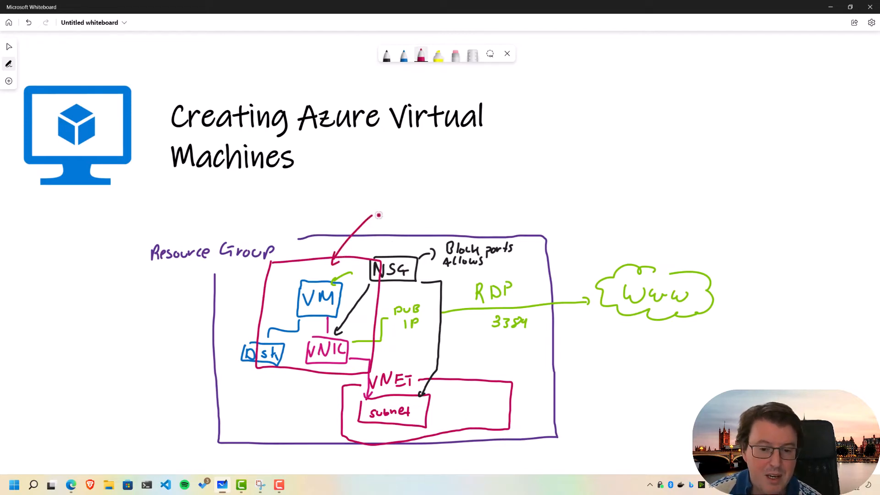
Label the dark red arrow above the frame with a handwritten "Ports" and a check mark
mouse_move(380, 214)
left_mouse_down()
mouse_move(407, 205)
mouse_move(417, 213)
mouse_move(444, 188)
left_mouse_up()
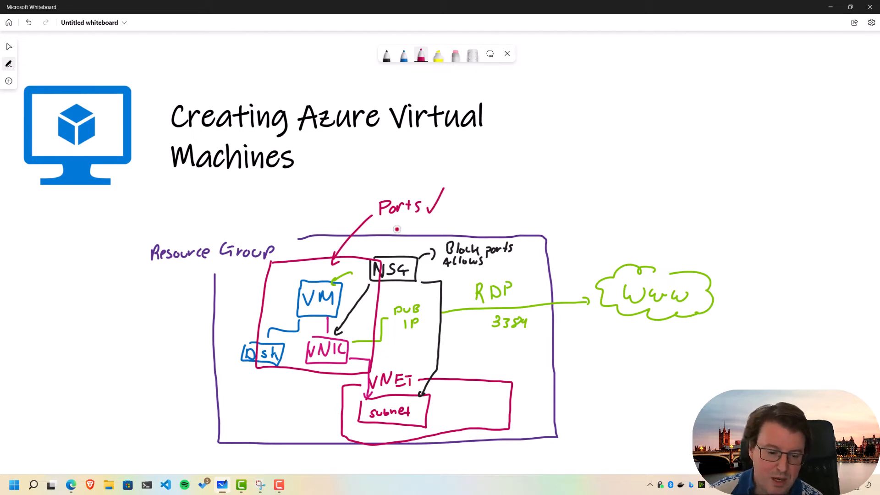
Undo the "Ports" note, the arrow and the dark red frame around the VM, disk and VNIC
key("ctrl+z")
key("ctrl+z")
key("ctrl+z")
key("ctrl+z")
key("ctrl+z")
key("ctrl+z")
key("ctrl+z")
key("ctrl+z")
key("ctrl+z")
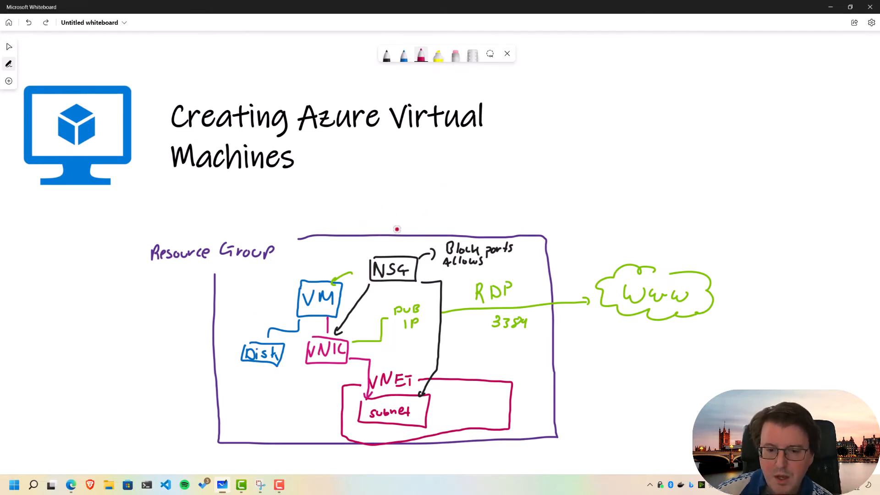
Draw a dark red curved arrow pointing down at the resource group and handwrite "Azure wiz" and an underlined "KISS" beside it
mouse_move(565, 154)
left_mouse_down()
mouse_move(503, 209)
mouse_move(514, 212)
left_mouse_up()
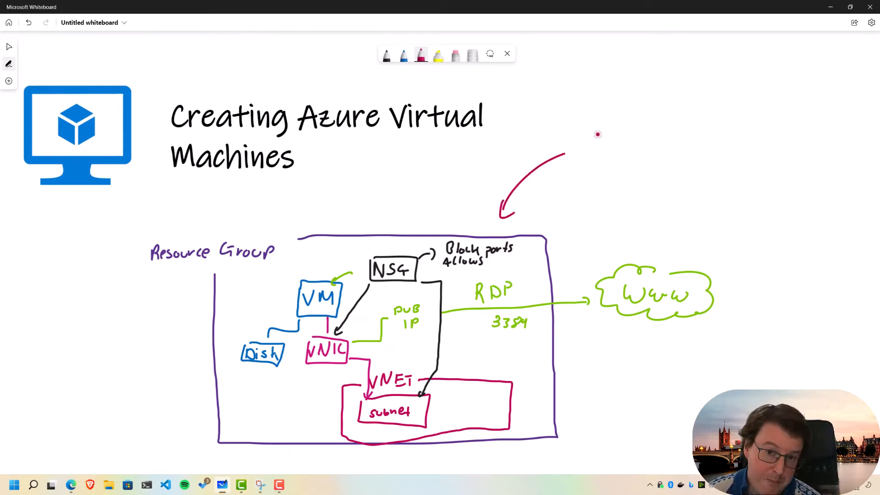
mouse_move(591, 142)
left_mouse_down()
mouse_move(595, 131)
mouse_move(650, 134)
left_mouse_up()
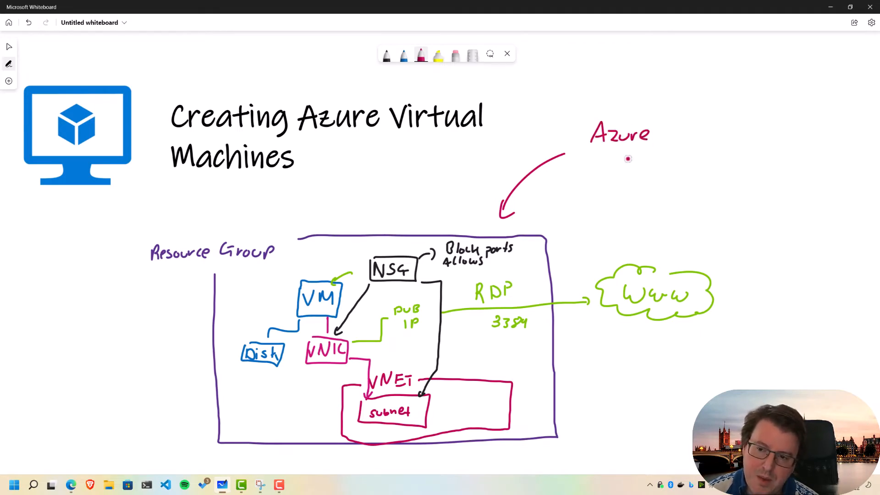
left_click_drag(612, 162, 655, 171)
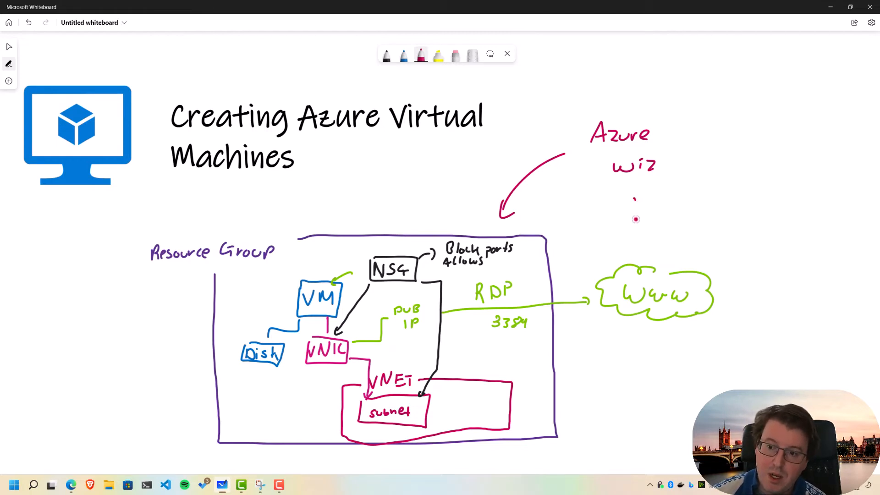
mouse_move(633, 199)
left_mouse_down()
mouse_move(634, 224)
mouse_move(646, 222)
left_mouse_up()
mouse_move(651, 199)
left_mouse_down()
mouse_move(651, 221)
mouse_move(673, 226)
left_mouse_up()
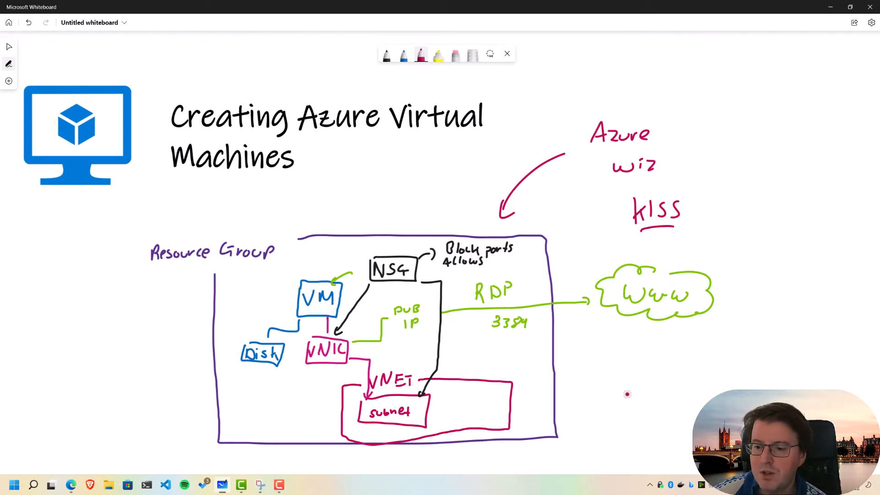
Add dark red handwriting in the empty area beneath the www cloud
left_click_drag(626, 379, 631, 416)
mouse_move(661, 390)
left_mouse_down()
mouse_move(659, 415)
mouse_move(673, 385)
left_mouse_up()
left_click_drag(659, 401, 672, 412)
mouse_move(680, 414)
left_mouse_down()
mouse_move(683, 390)
mouse_move(704, 411)
left_mouse_up()
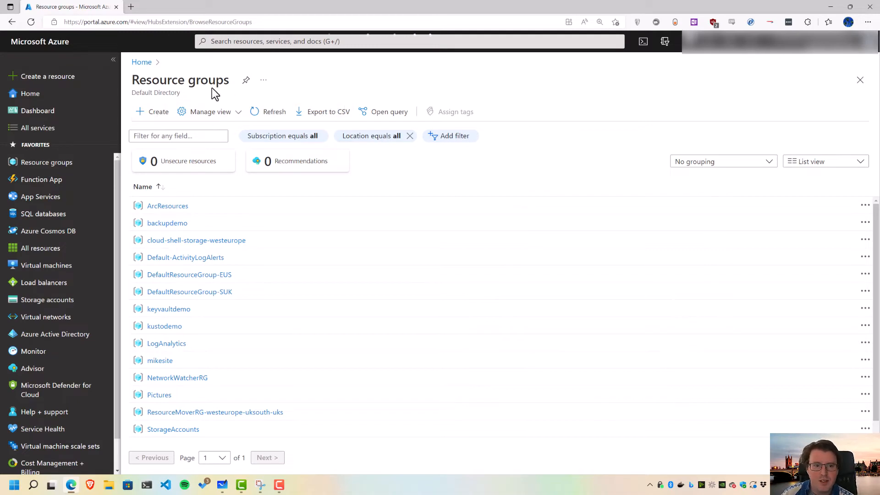
In the Azure portal, start a new resource group named youtubevmdemo in the (Europe) UK South region
left_click(157, 113)
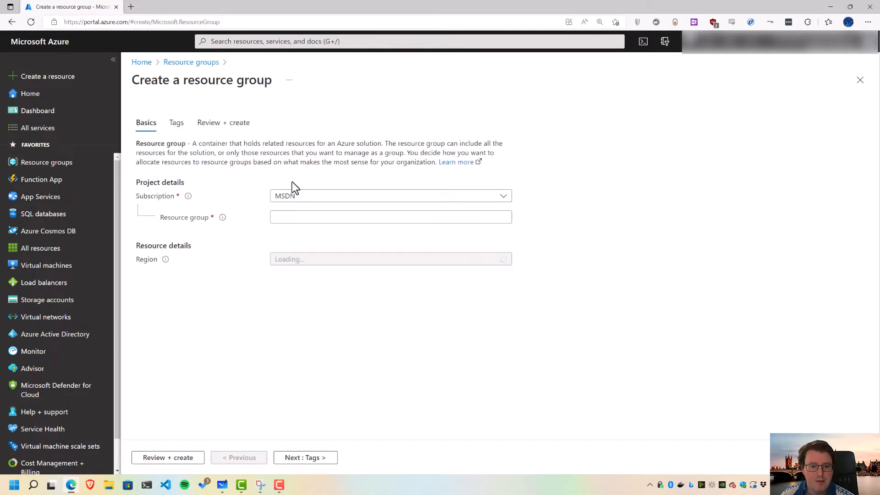
left_click(315, 217)
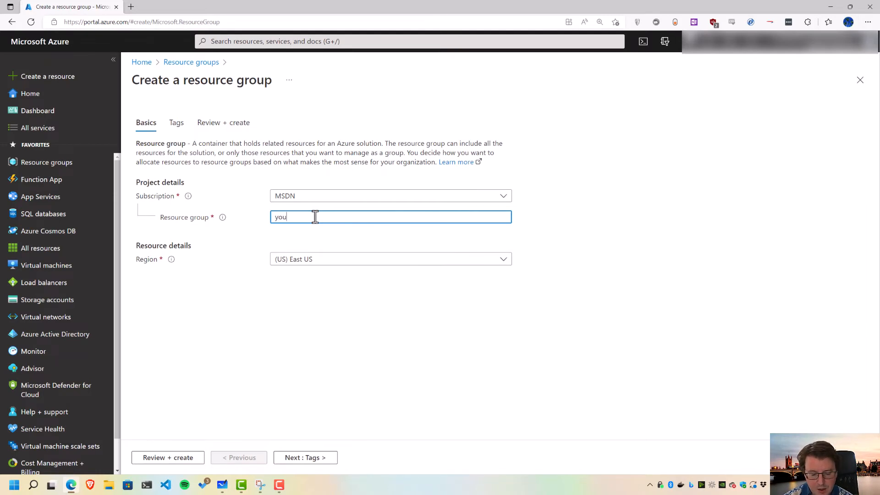
type("youtubevmdemo")
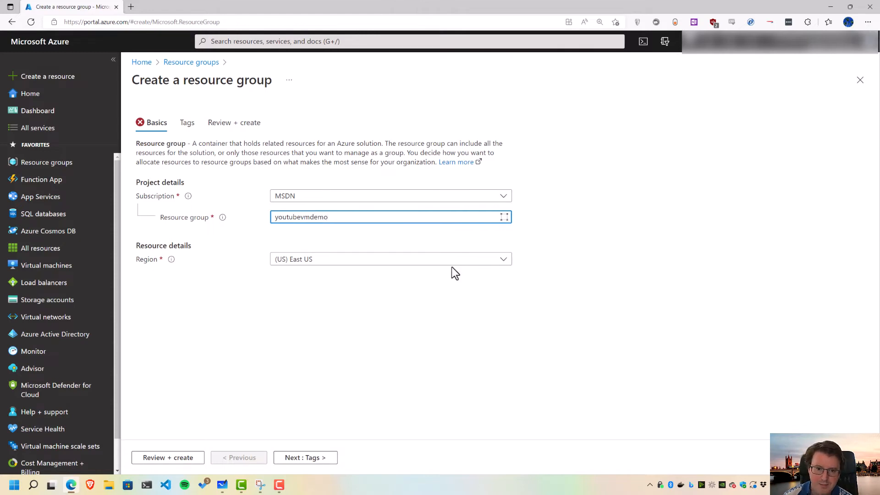
left_click(381, 261)
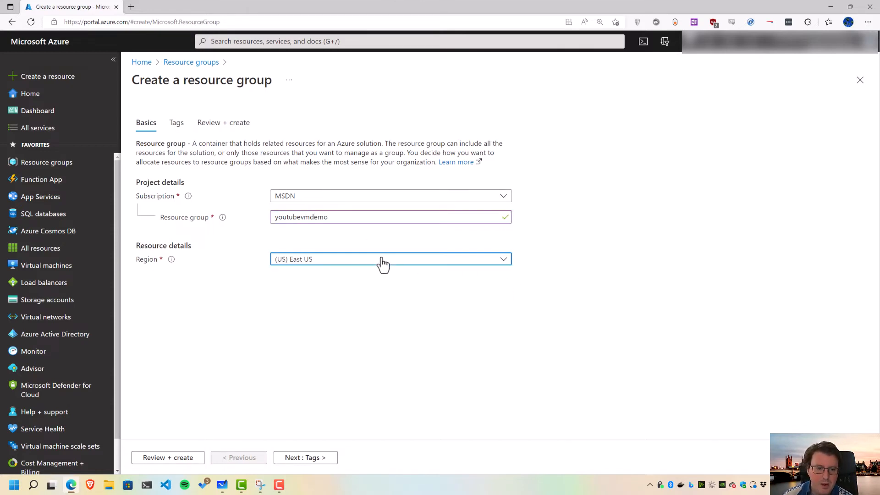
type("uk")
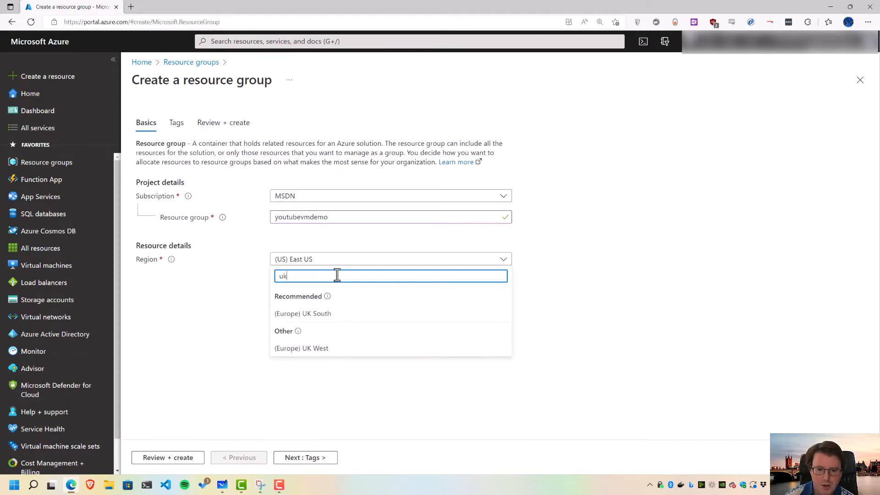
left_click(335, 313)
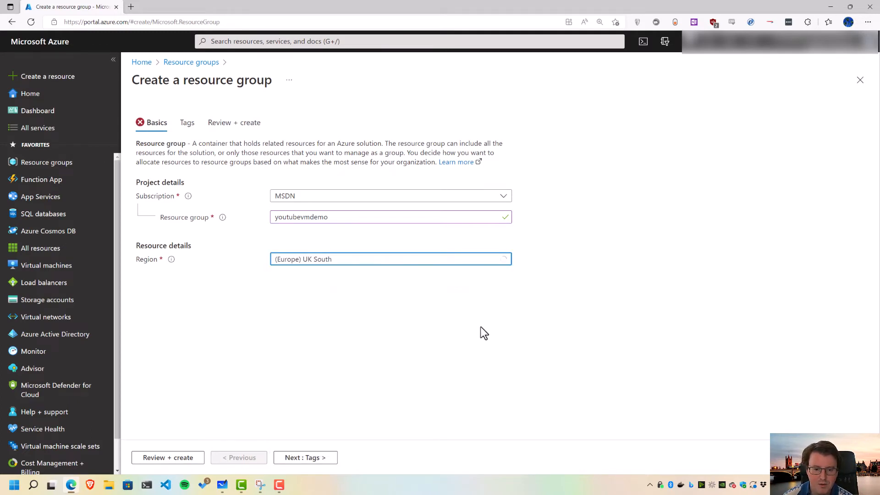
Circle the resource group's region setting with the screen annotation pen and clear the mark
key("ctrl+shift+3")
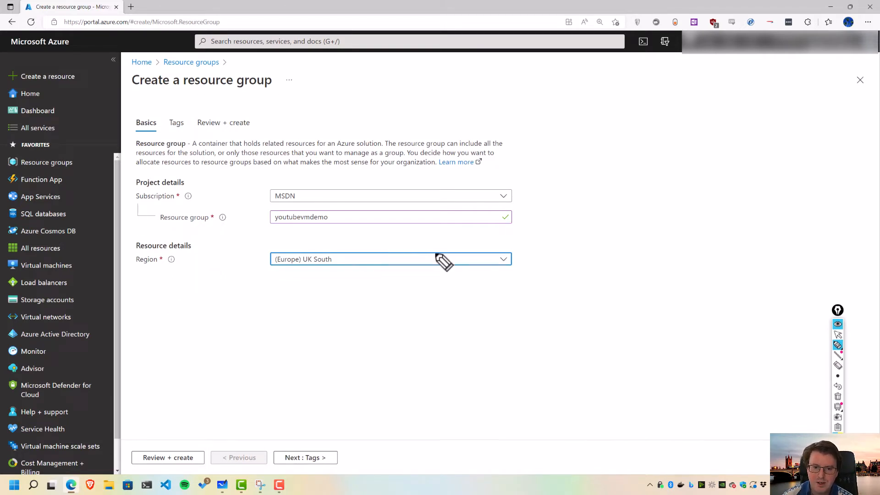
mouse_move(362, 238)
left_mouse_down()
mouse_move(333, 284)
mouse_move(267, 223)
left_mouse_up()
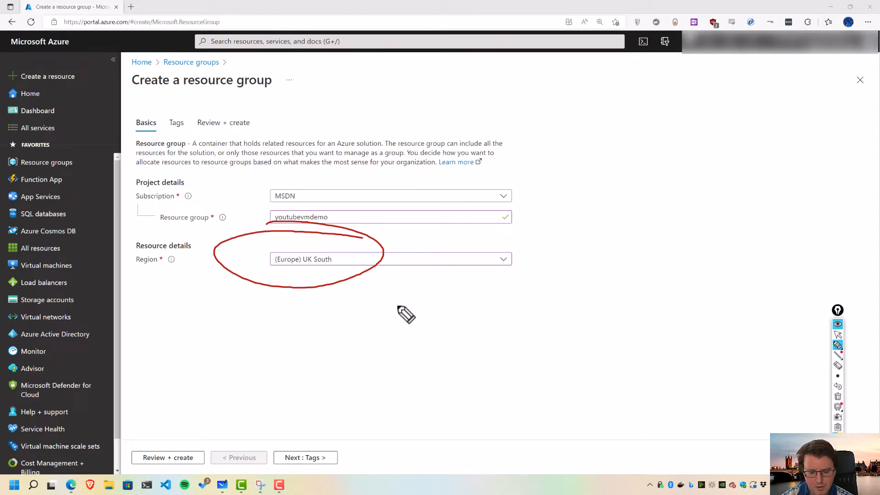
key("ctrl+shift+1")
Create the resource group without tags and open it
left_click(313, 458)
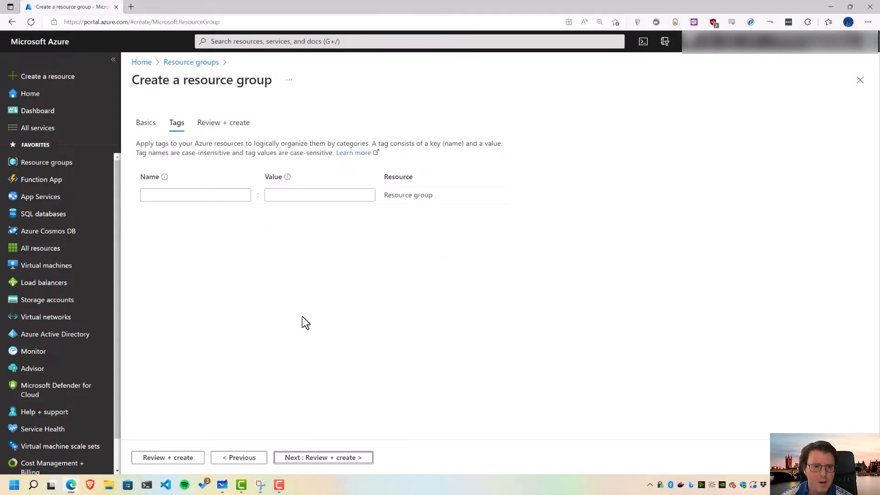
left_click(322, 459)
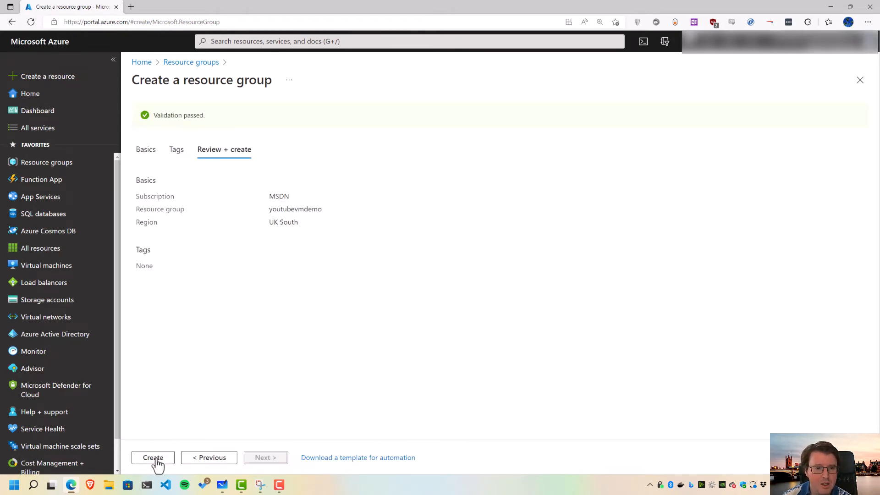
left_click(157, 459)
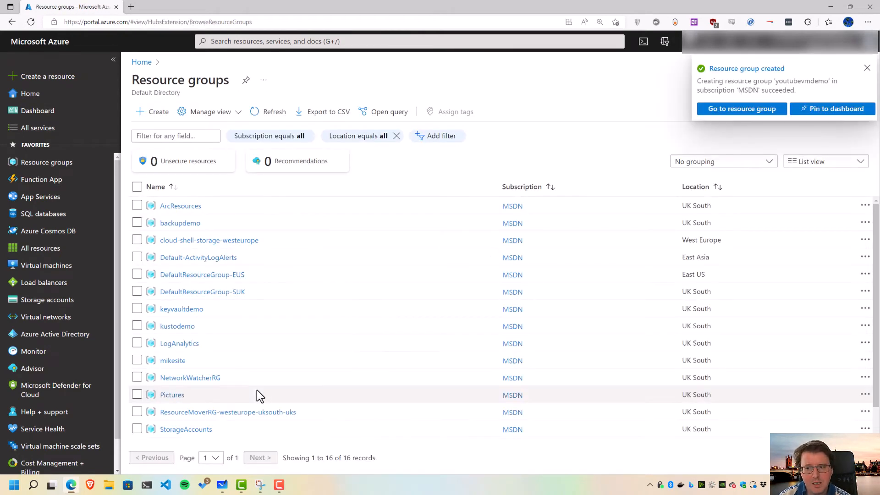
left_click(774, 112)
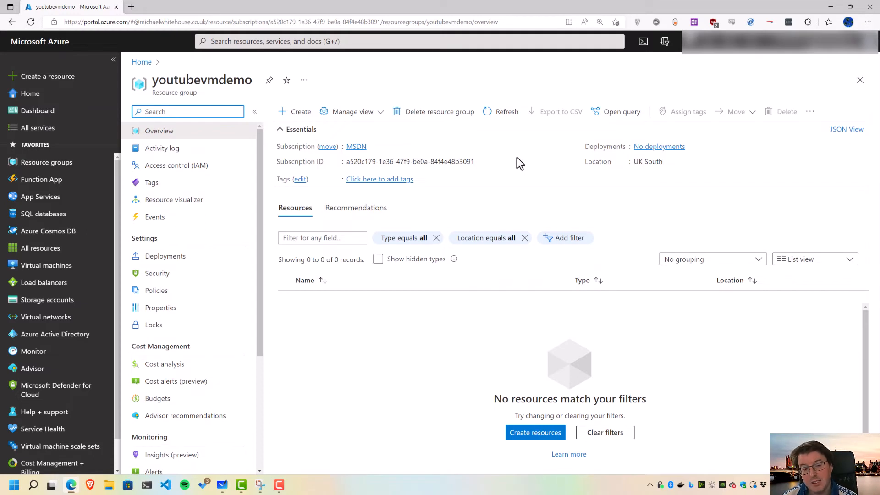
left_click(316, 41)
type("virtual")
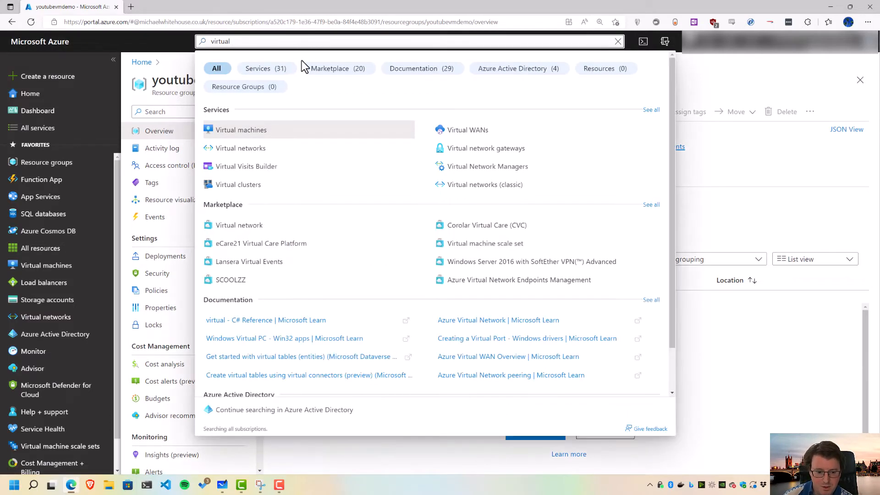
key("Escape")
Circle the portal's search bar and point an arrow at it with the screen annotation pen, and clear the marks
key("ctrl+shift+1")
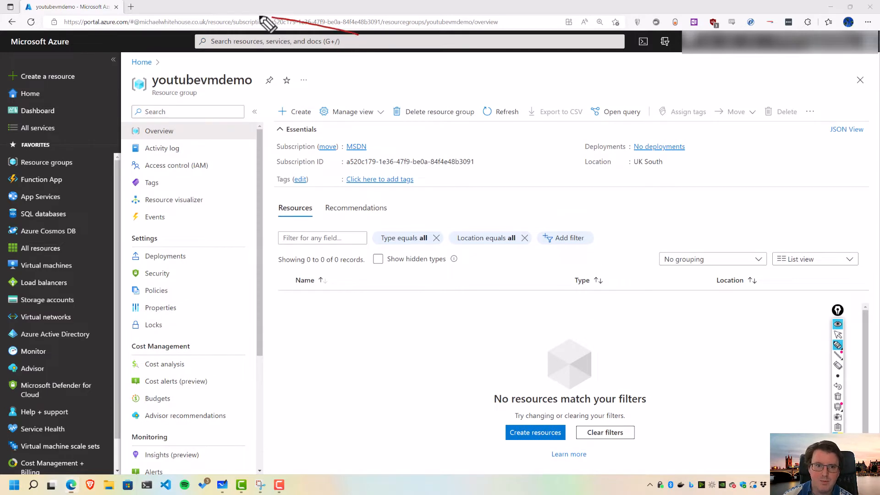
left_click_drag(357, 35, 256, 11)
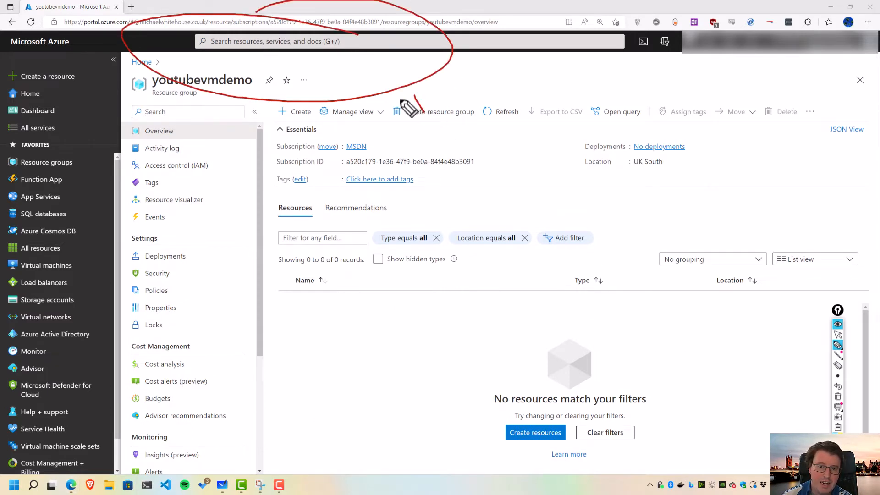
left_click_drag(400, 100, 426, 97)
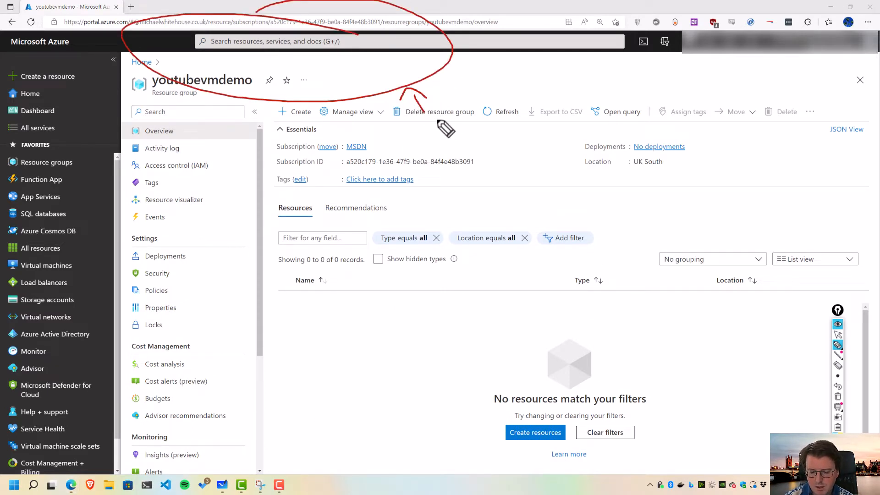
key("ctrl+shift+1")
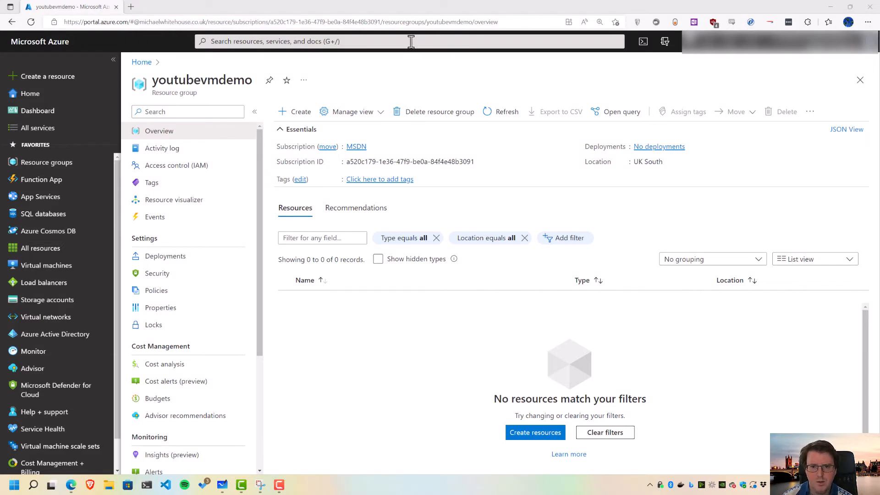
Open the Virtual machines service and start creating an Azure virtual machine
left_click(410, 41)
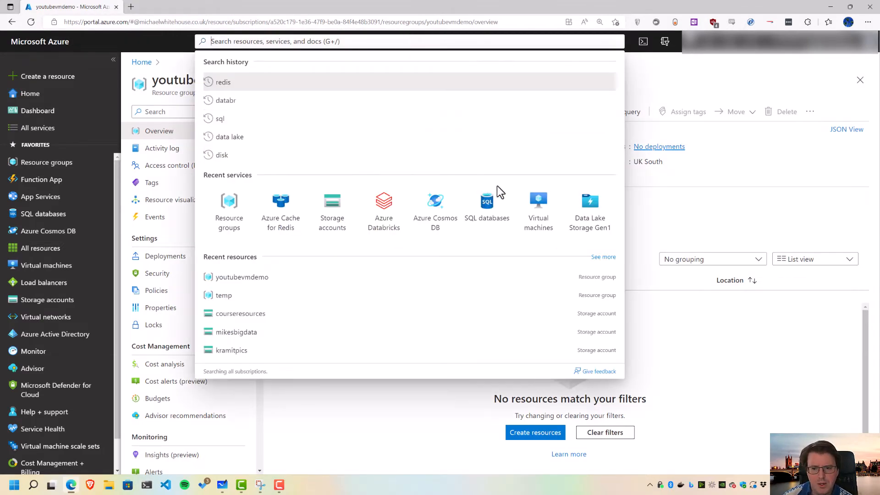
left_click(537, 201)
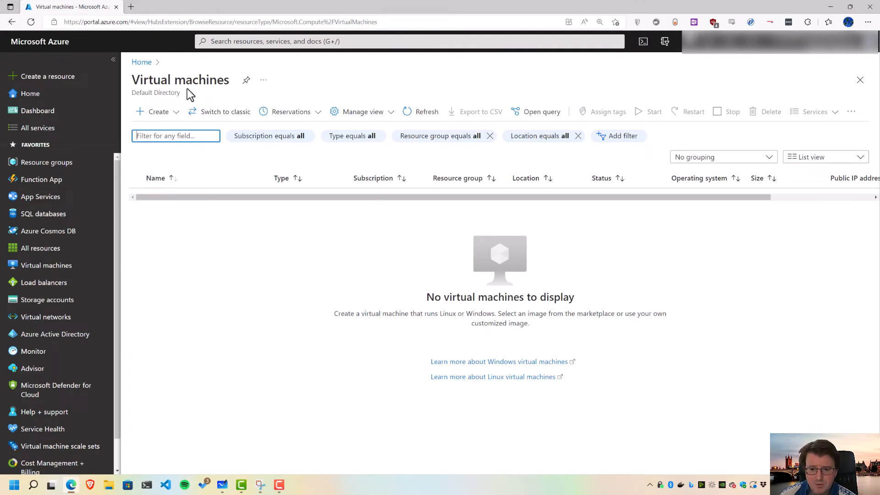
left_click(168, 111)
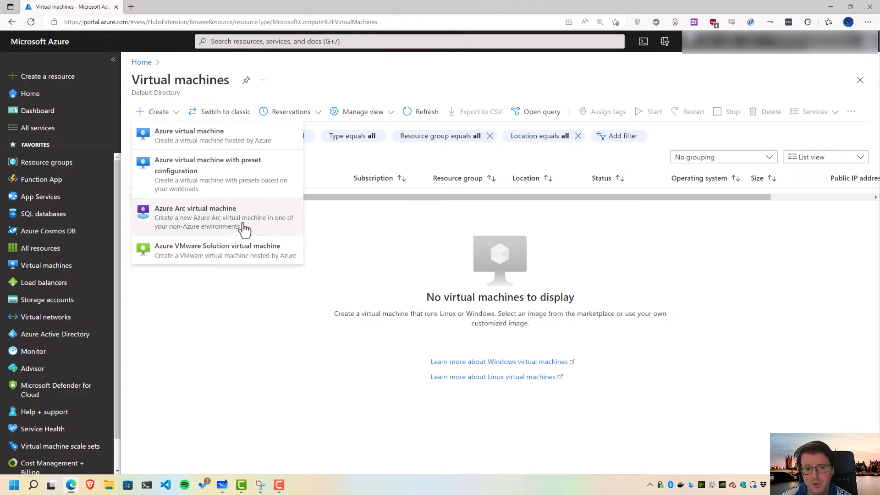
left_click(228, 142)
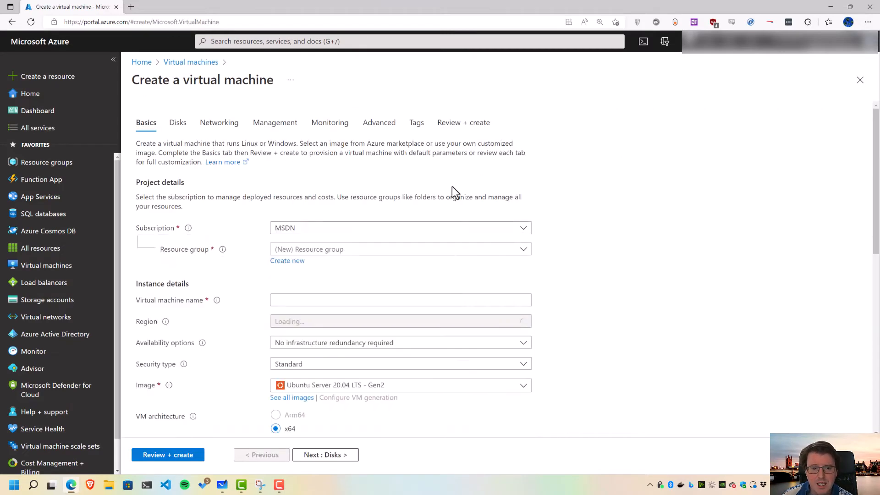
Assign the new virtual machine to the existing resource group youtubevmdemo
scroll(568, 220, "down", 1)
left_click(513, 200)
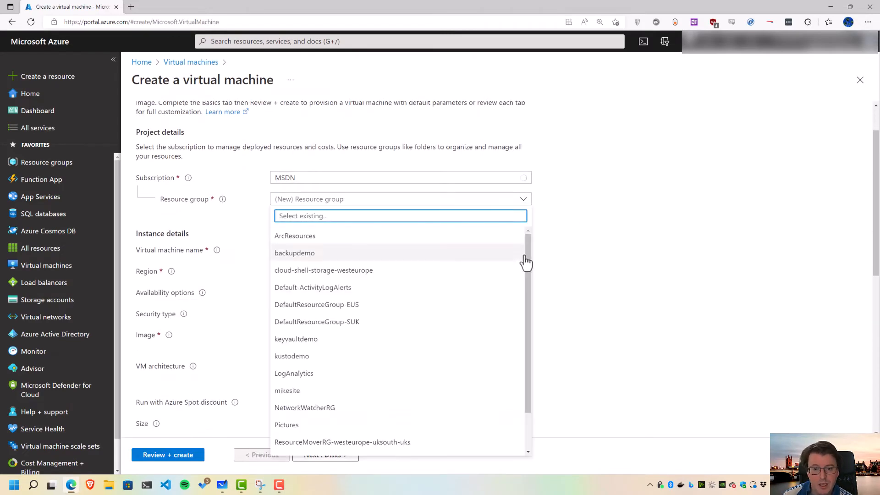
left_click_drag(527, 261, 529, 280)
scroll(441, 324, "down", 3)
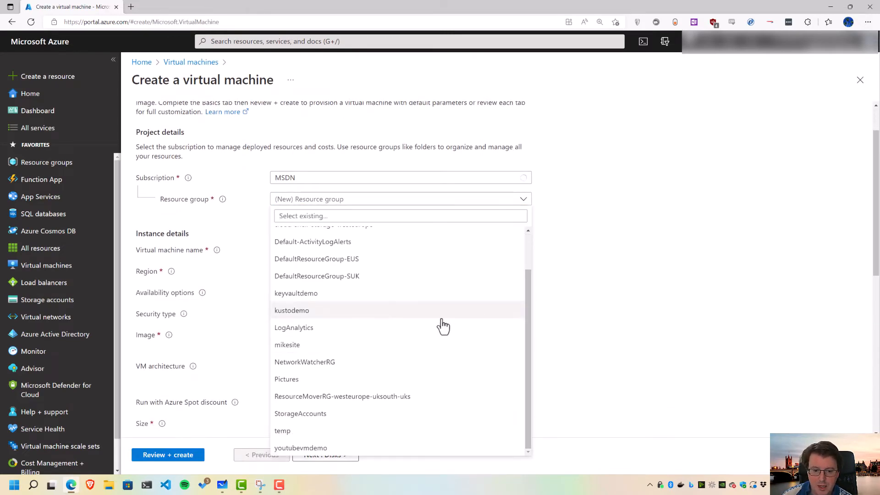
left_click(304, 449)
Name the virtual machine youtubevmdemo
scroll(569, 233, "down", 1)
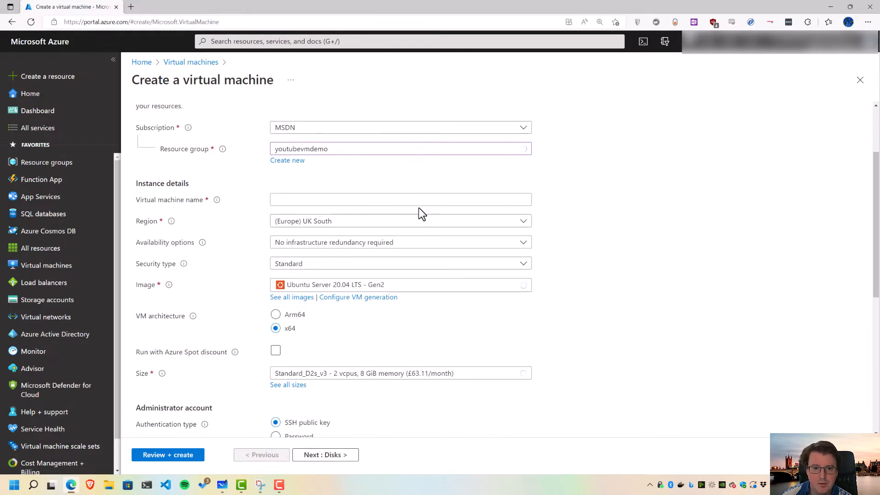
left_click(422, 200)
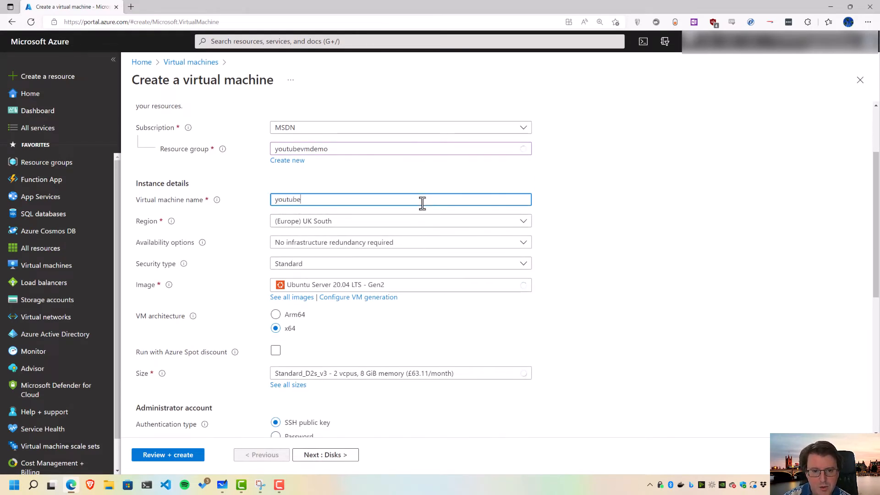
type("youtubevmdemo")
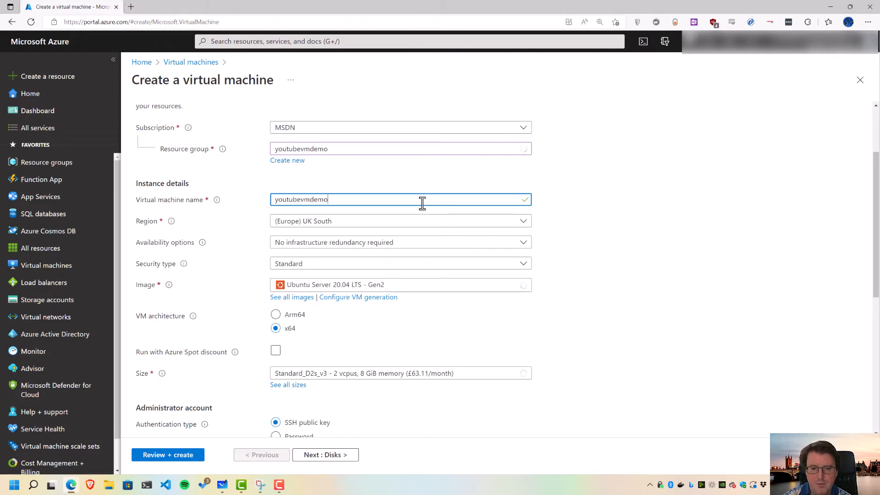
Look through the regions available for the virtual machine and keep (Europe) UK South
left_click(513, 221)
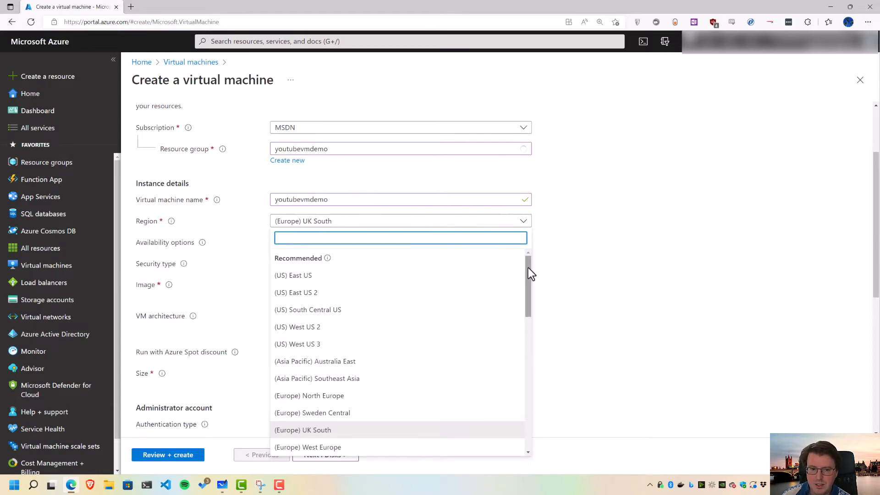
left_click_drag(527, 267, 524, 363)
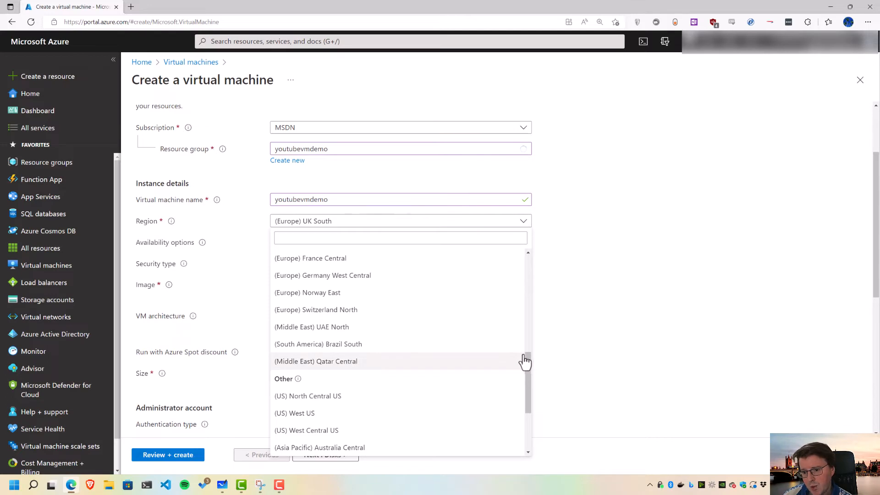
left_click_drag(526, 359, 525, 266)
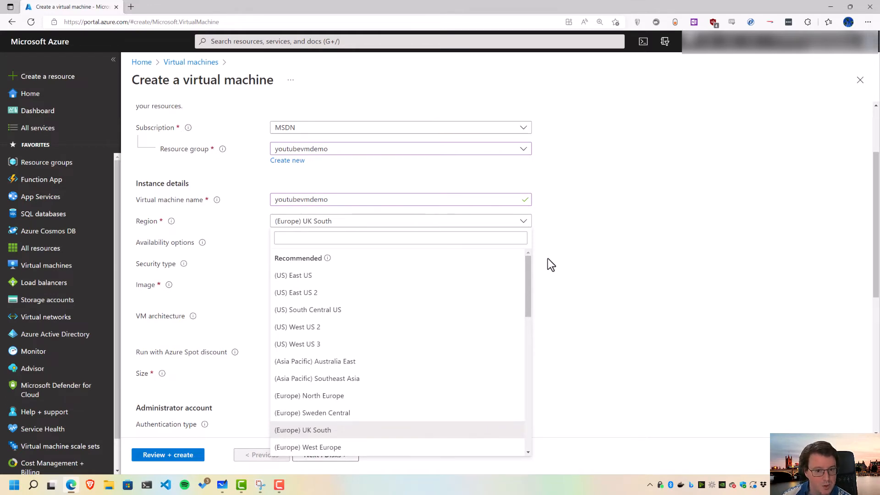
left_click(549, 264)
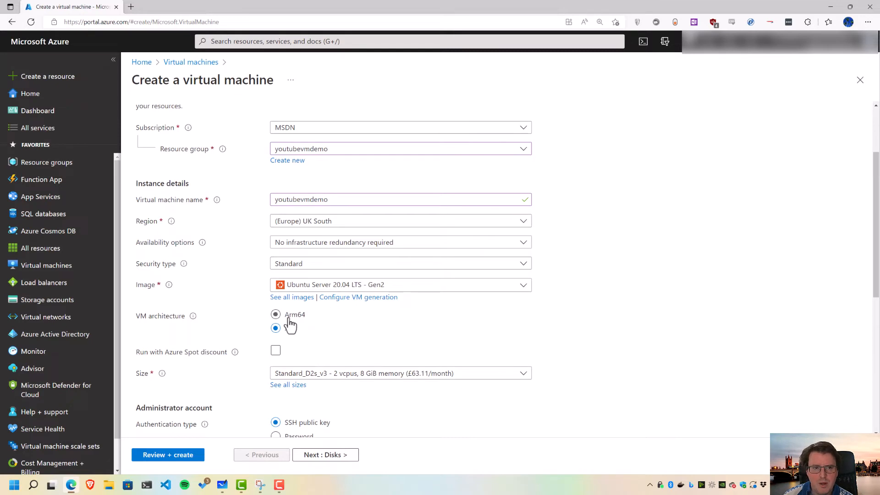
Set the virtual machine's image to Windows Server 2019 Datacenter - Gen2
left_click(318, 287)
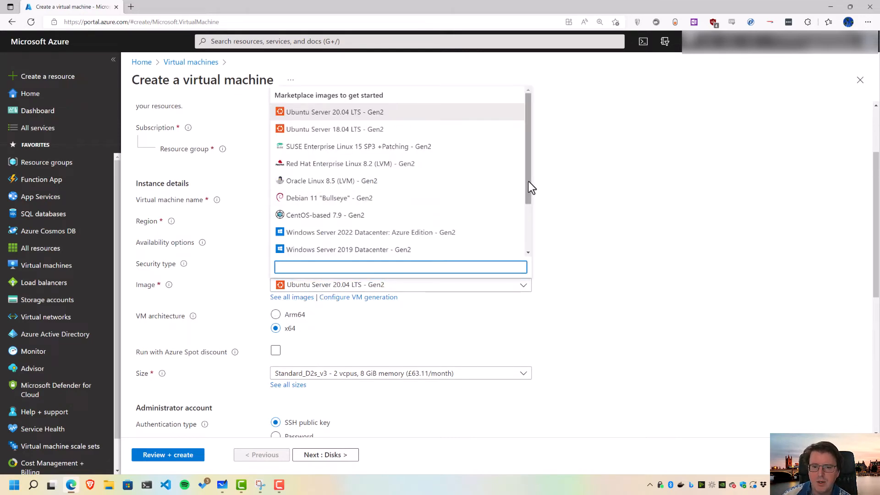
left_click_drag(528, 191, 529, 229)
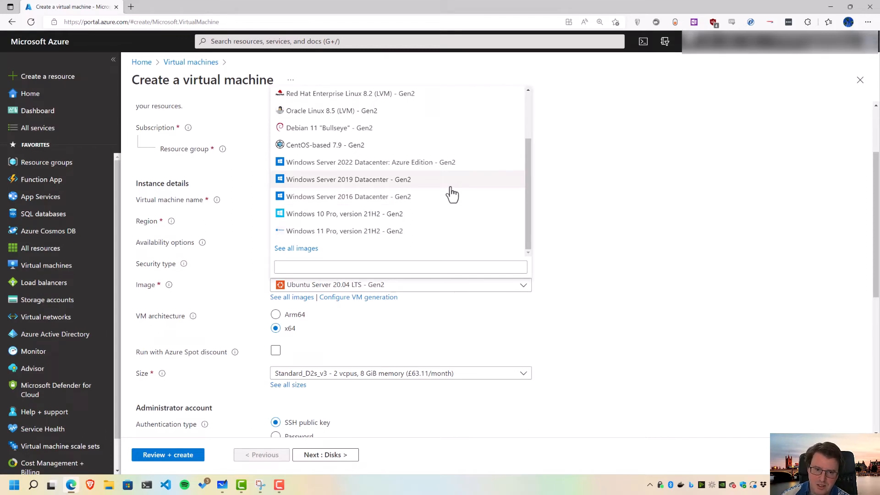
left_click(450, 183)
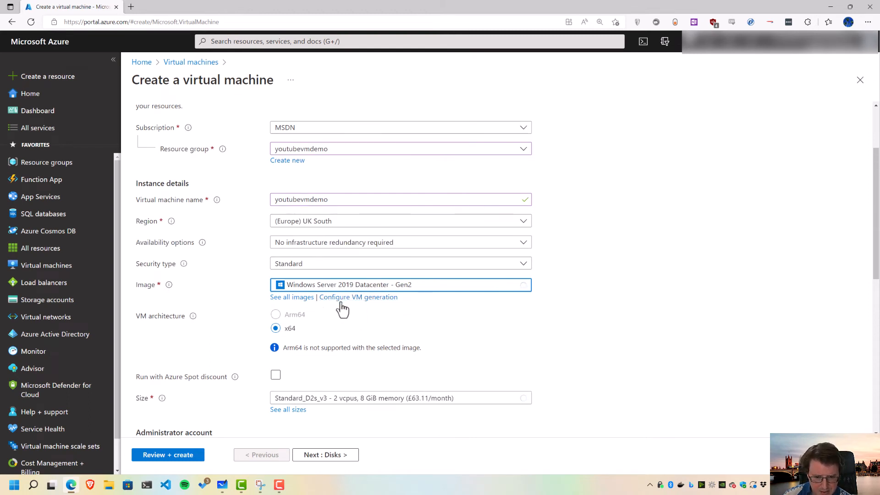
Browse the full Marketplace image catalogue and its page list, and return to the virtual machine form without discarding the edits
left_click(292, 298)
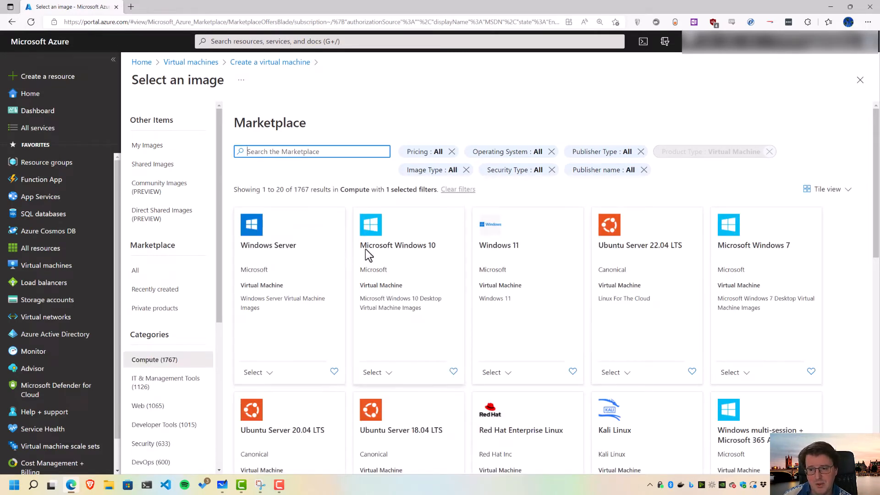
scroll(875, 186, "down", 1)
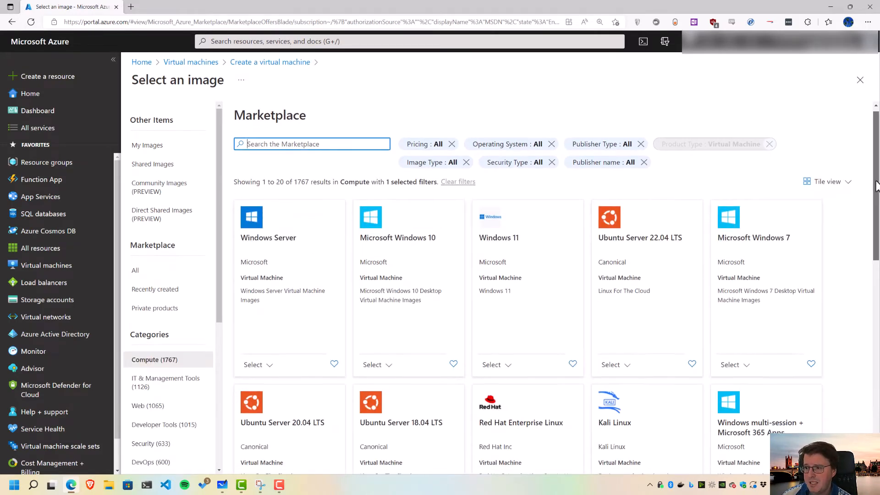
left_click_drag(875, 186, 846, 389)
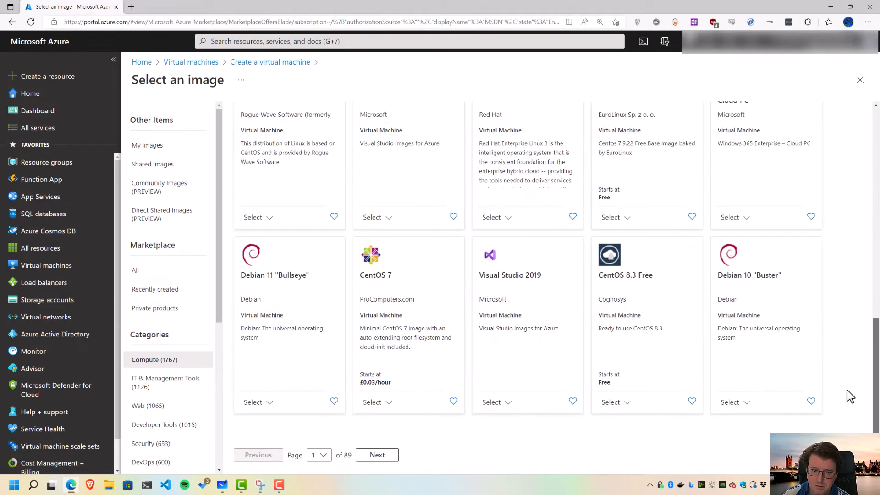
left_click(321, 455)
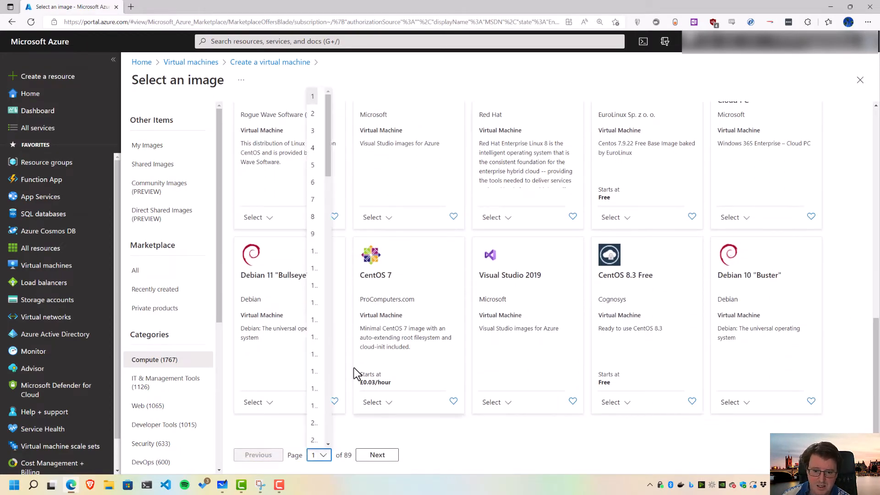
left_click(554, 457)
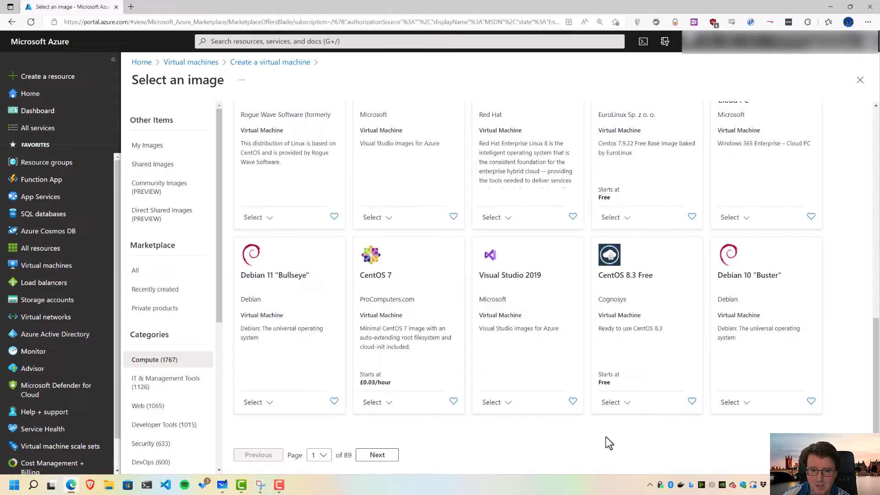
scroll(596, 431, "up", 10)
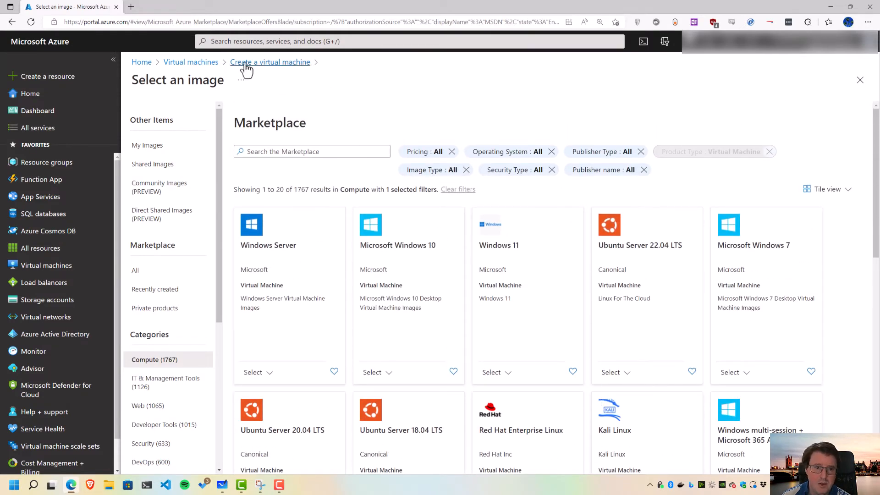
left_click(14, 25)
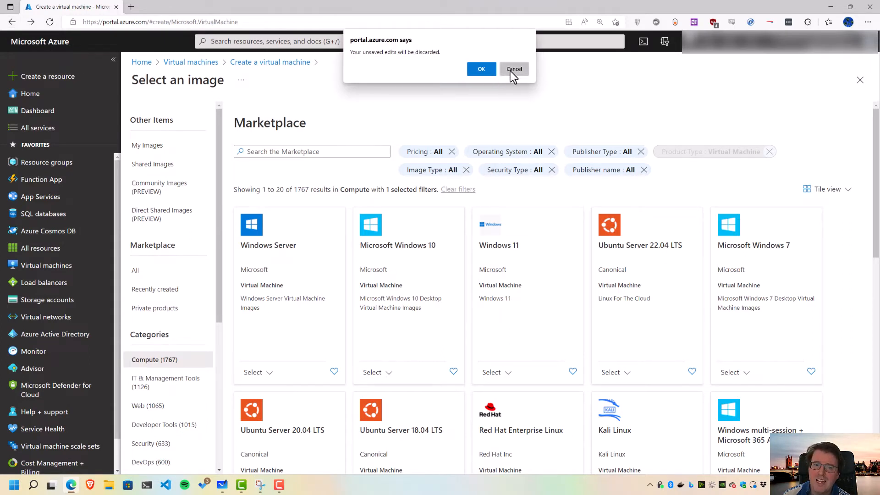
left_click(514, 69)
left_click(289, 63)
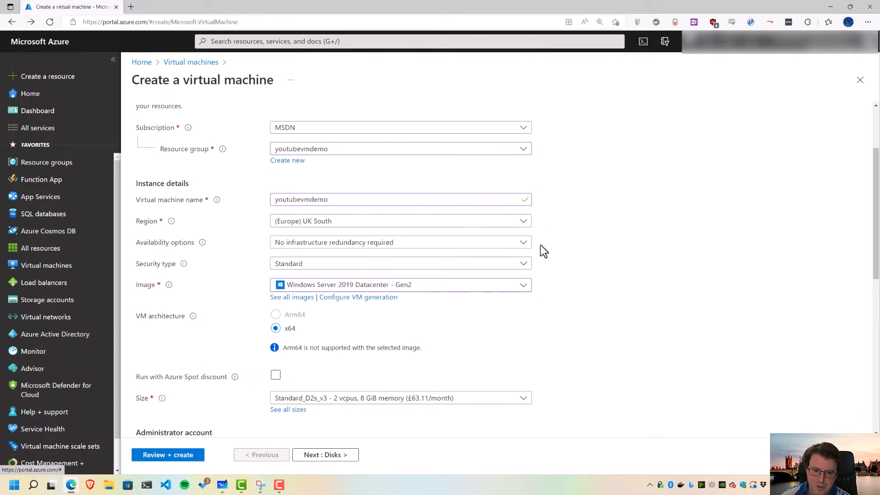
Read the explanation of the virtual machine's size setting and review the recently used and recommended sizes
scroll(587, 274, "down", 1)
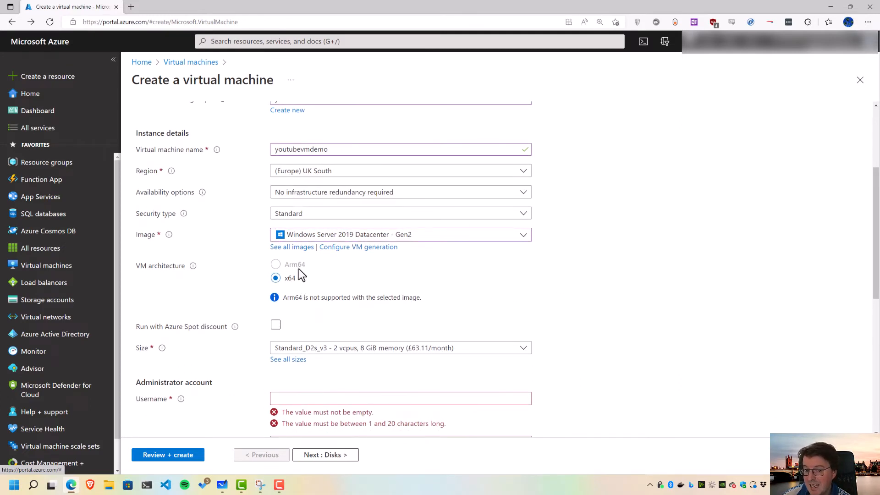
scroll(398, 271, "down", 1)
scroll(398, 267, "down", 1)
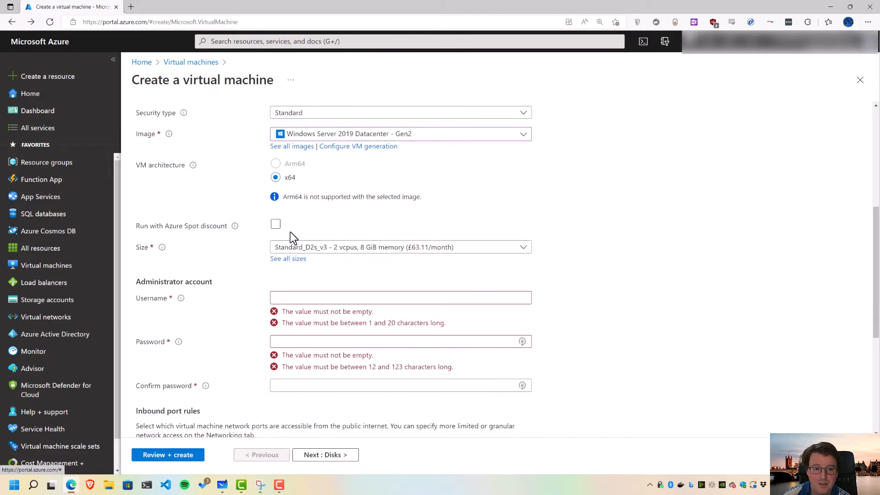
mouse_move(161, 250)
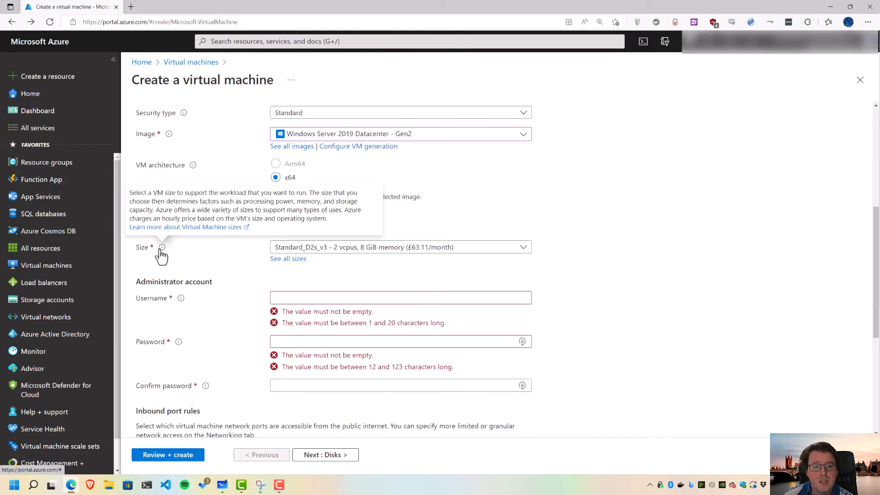
left_click(335, 249)
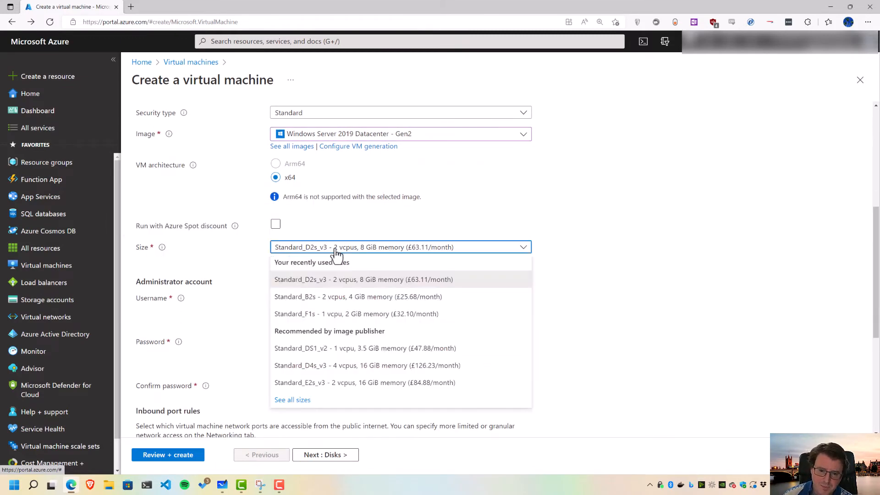
left_click(514, 213)
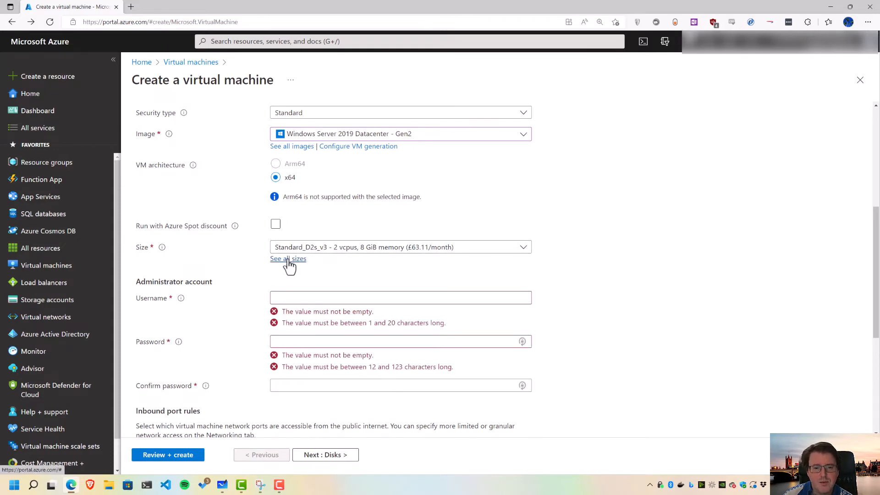
Open the complete list of VM sizes and look over the most used sizes and the available series
left_click(292, 259)
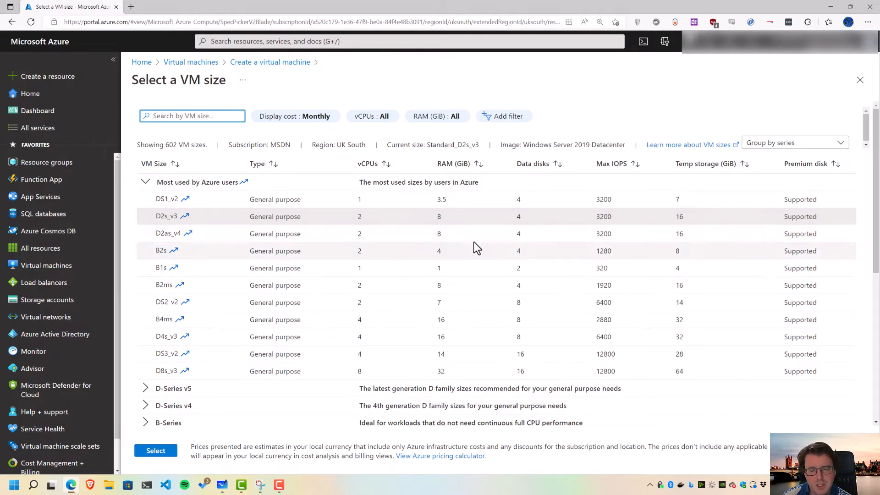
mouse_move(875, 125)
left_mouse_down()
mouse_move(854, 251)
mouse_move(858, 128)
left_mouse_up()
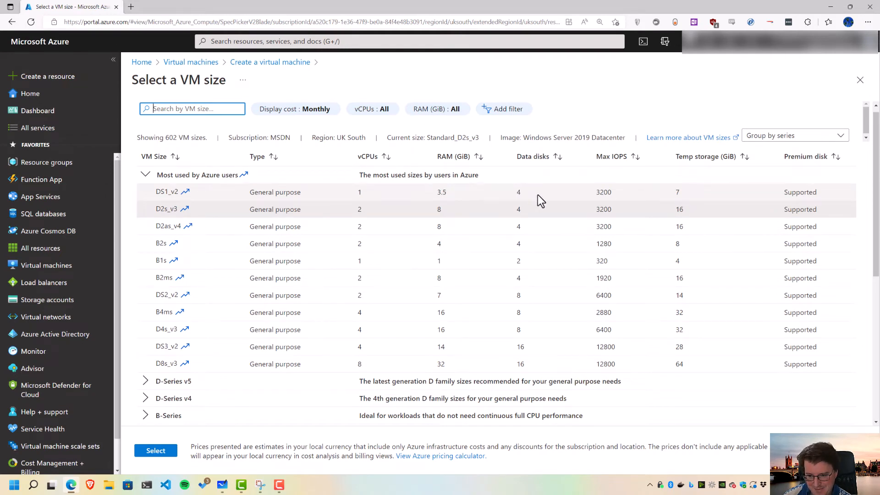
scroll(480, 239, "down", 5)
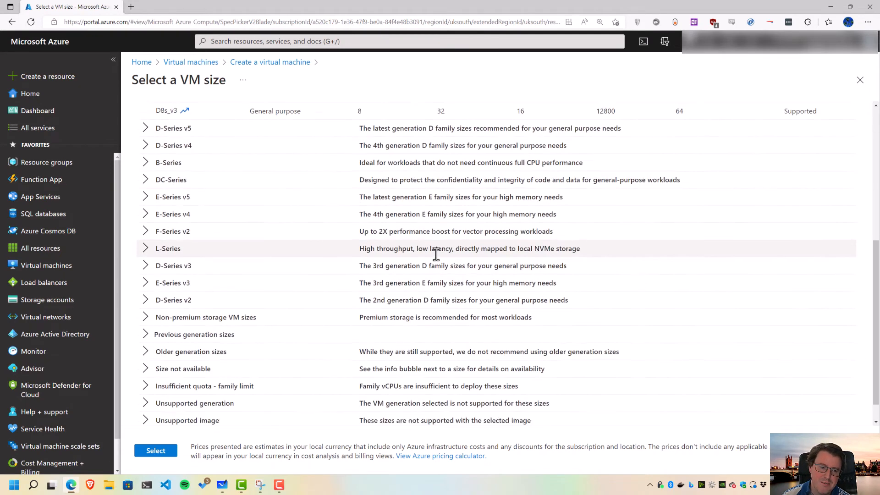
scroll(436, 253, "down", 1)
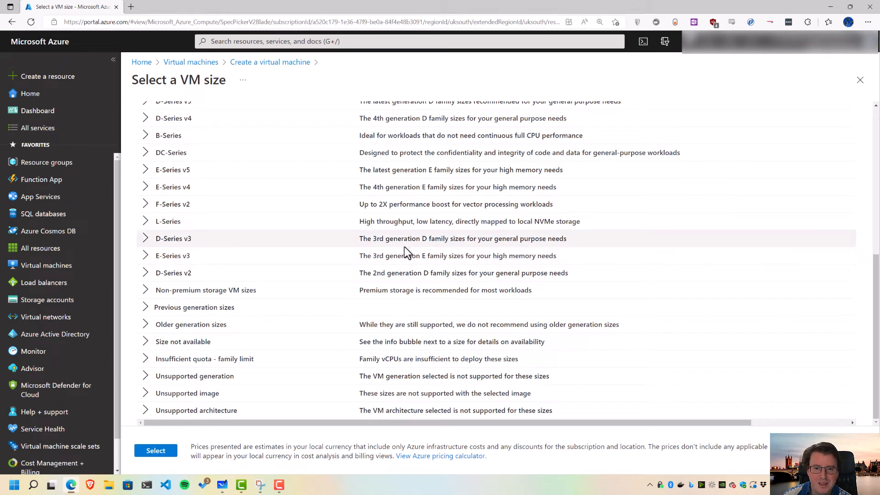
Expand the E-Series v4 group, examine its memory-optimized sizes, and collapse it again
left_click(145, 188)
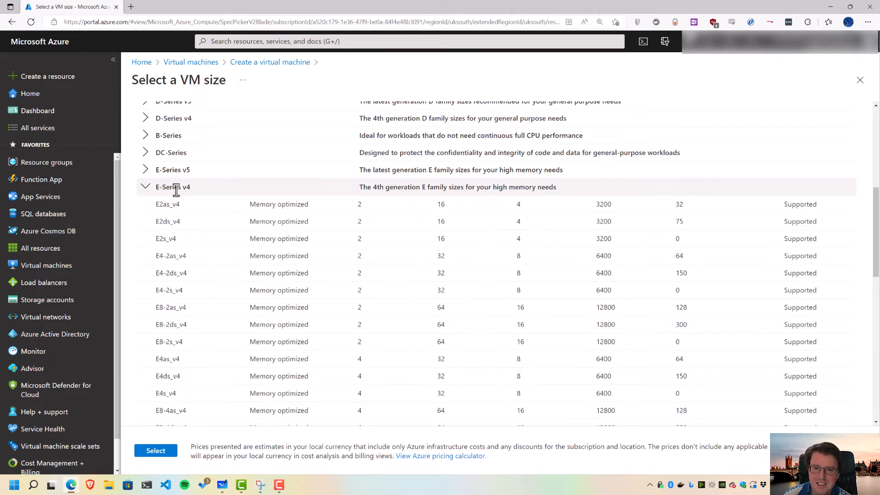
scroll(441, 292, "down", 2)
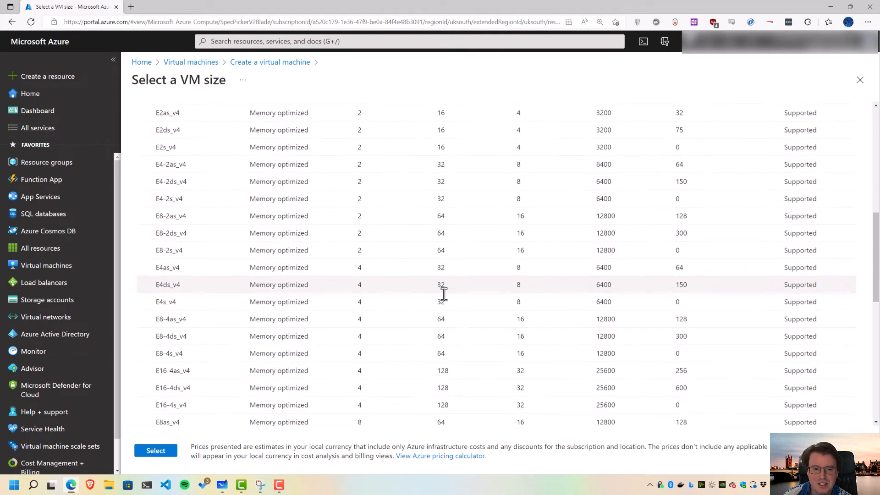
scroll(444, 293, "down", 5)
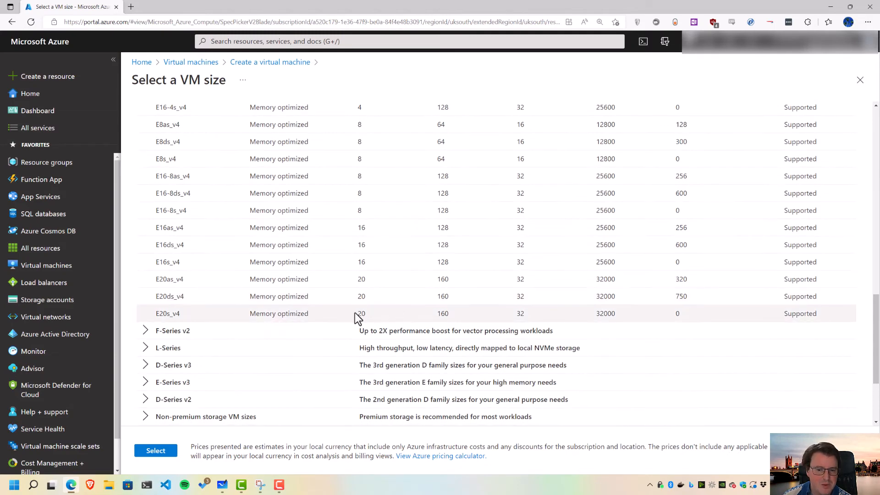
scroll(453, 312, "down", 3)
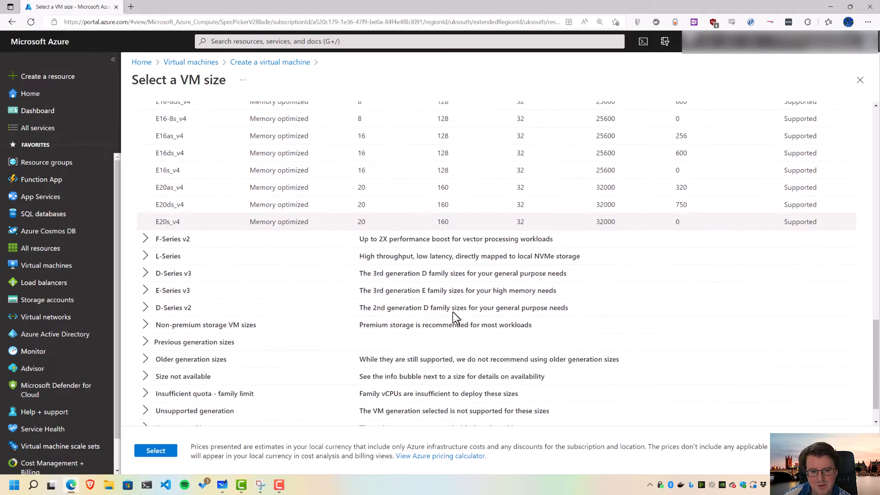
scroll(453, 312, "up", 8)
scroll(444, 310, "up", 8)
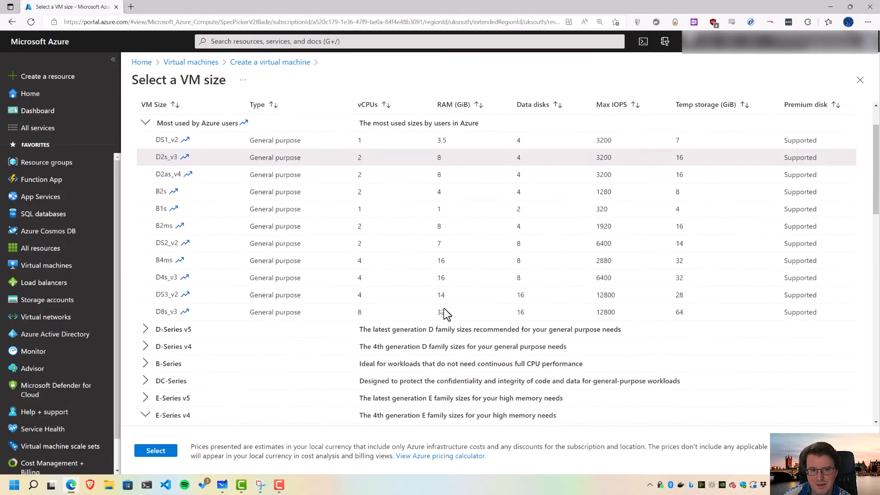
scroll(169, 381, "down", 1)
left_click(146, 400)
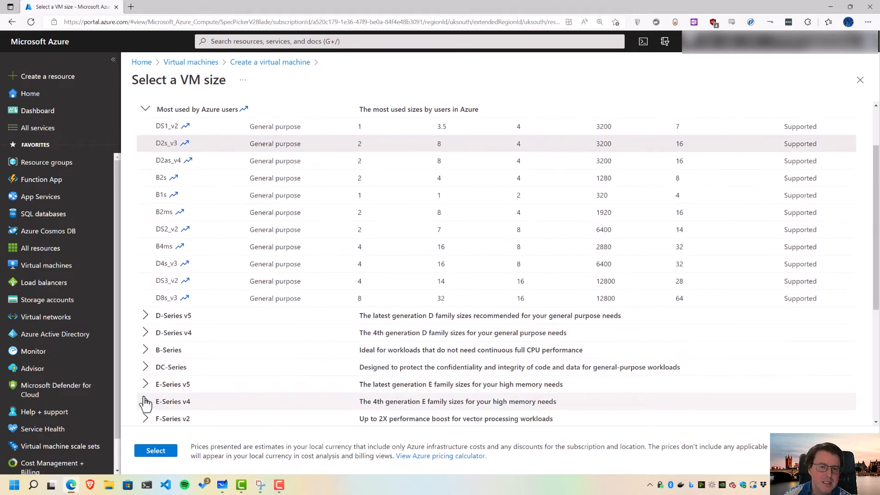
scroll(413, 266, "up", 1)
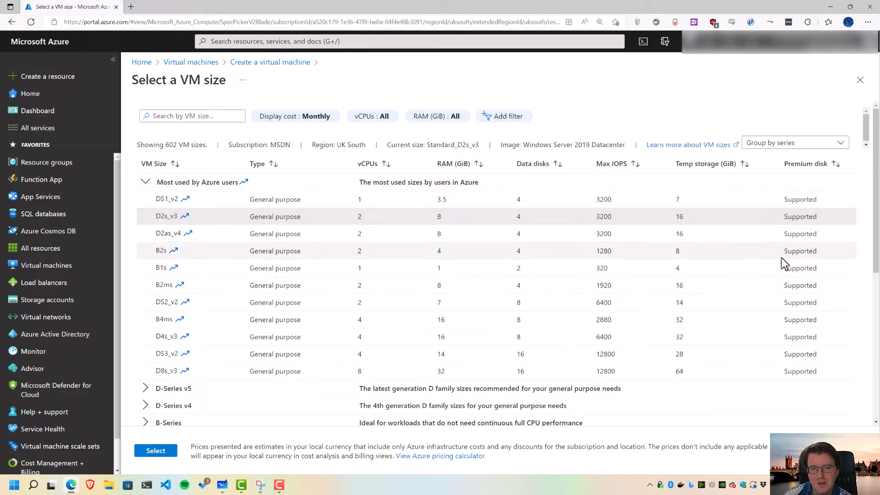
Search the web for "azure pricing calculator" in a new browser tab and open Microsoft's Pricing Calculator page
left_click(136, 8)
type("azure")
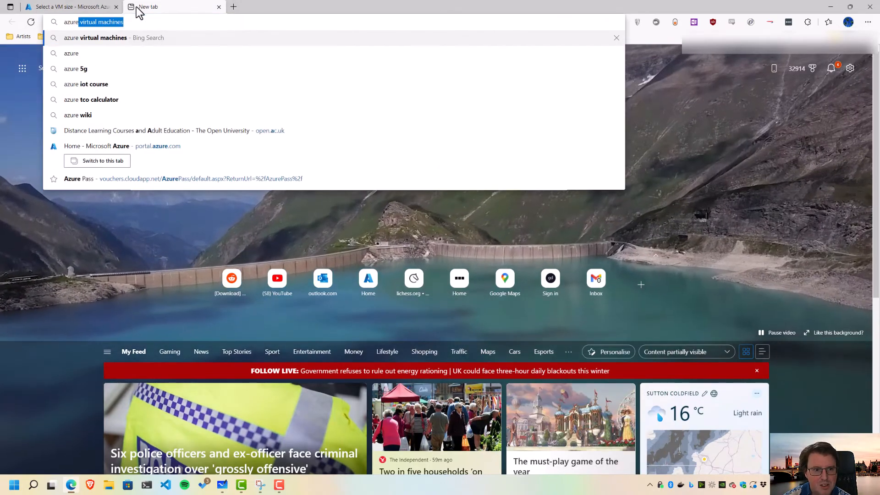
type(" pri")
key("Down")
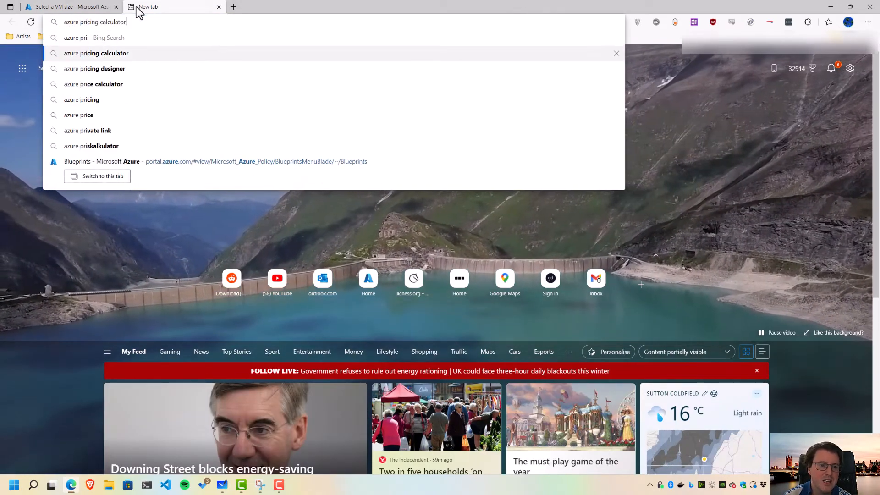
key("Return")
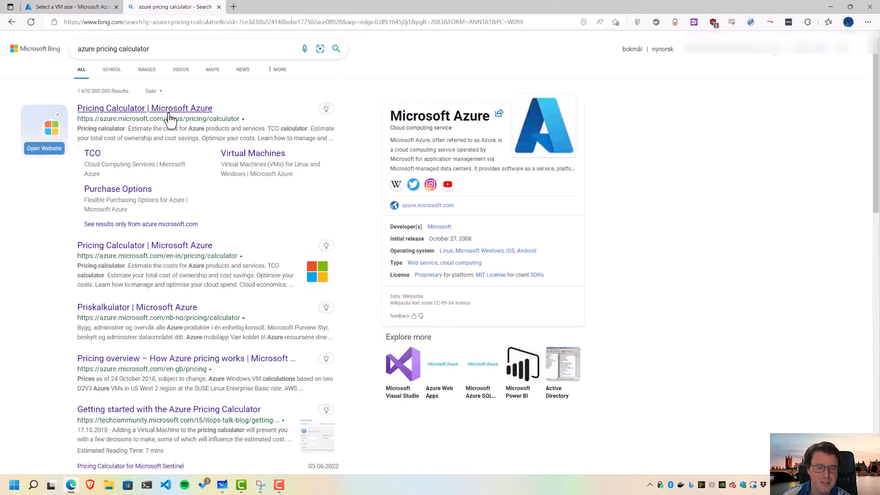
left_click(169, 113)
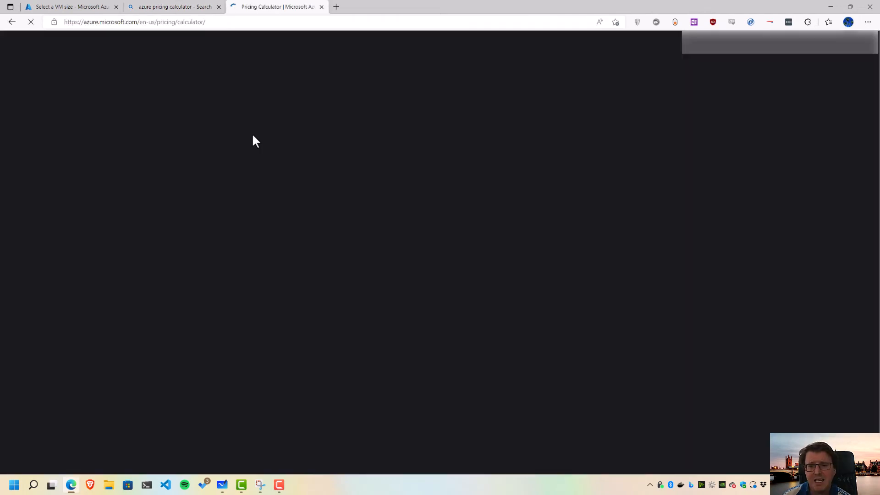
Add Virtual Machines to the pricing calculator and delete the existing Azure Database for MySQL estimate
scroll(402, 257, "down", 2)
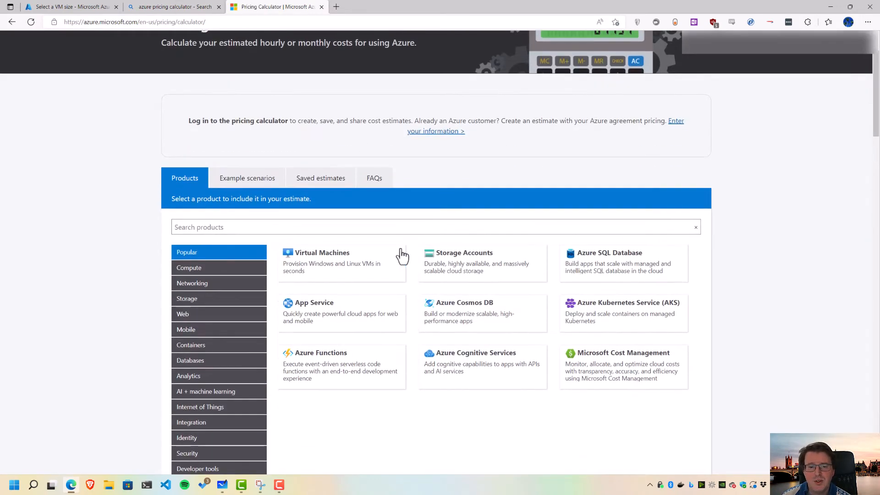
left_click(384, 257)
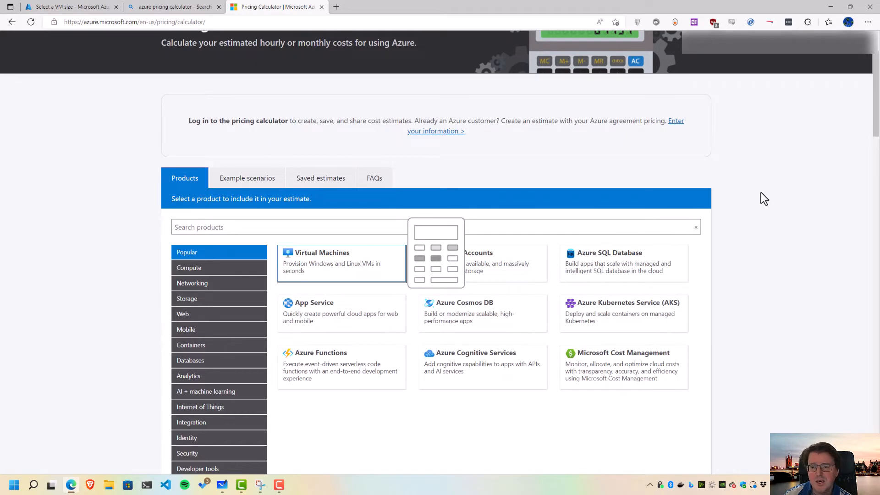
scroll(760, 198, "down", 10)
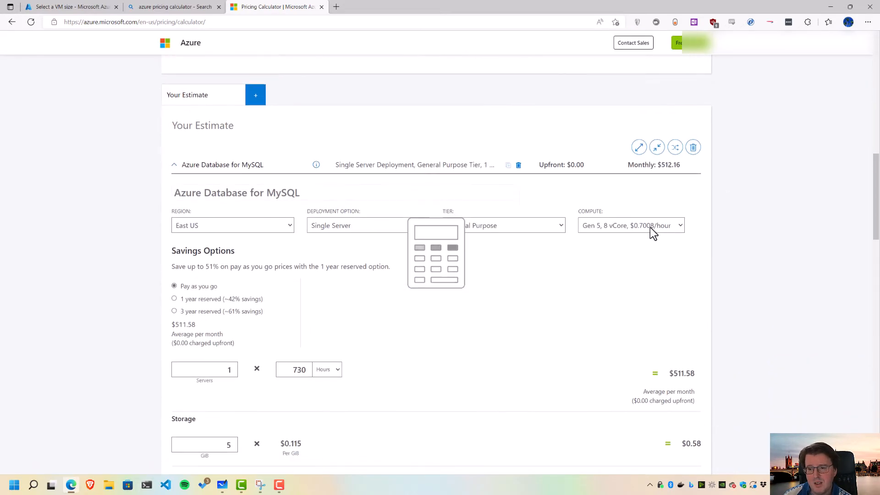
left_click(693, 147)
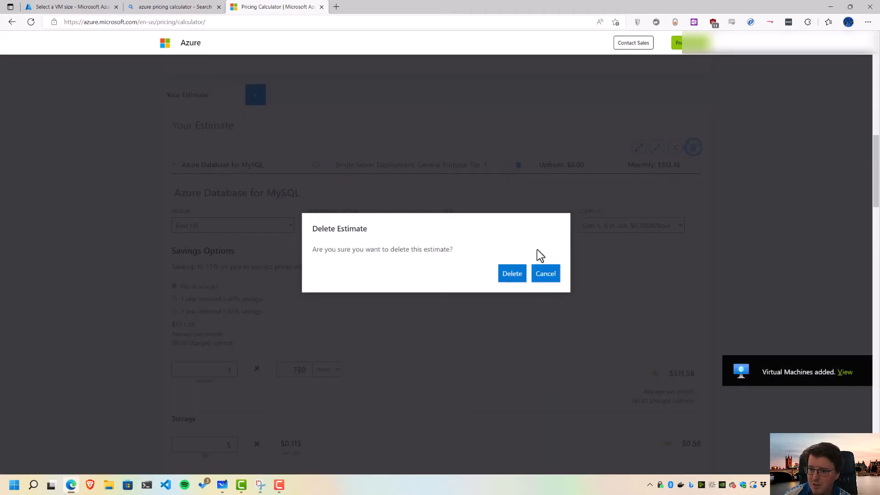
left_click(512, 274)
Review the Virtual Machines estimate, including its instance, savings options, operating system licensing and average monthly cost
scroll(631, 246, "up", 10)
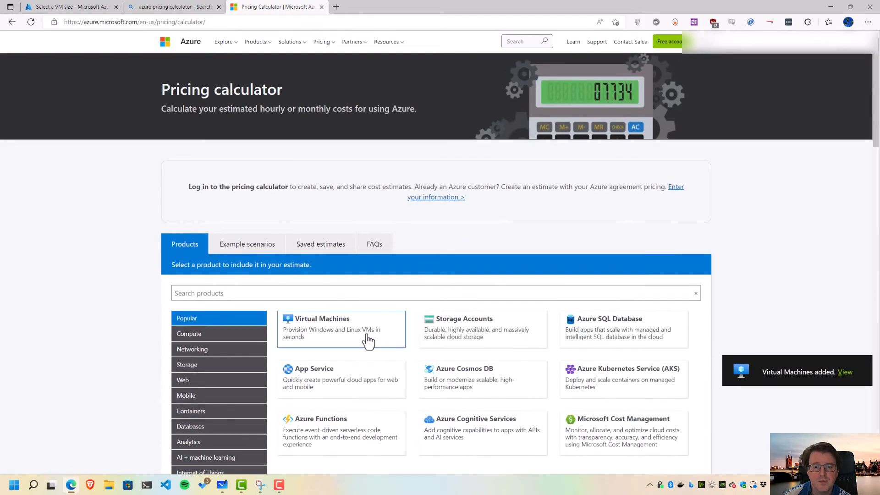
scroll(612, 227, "down", 10)
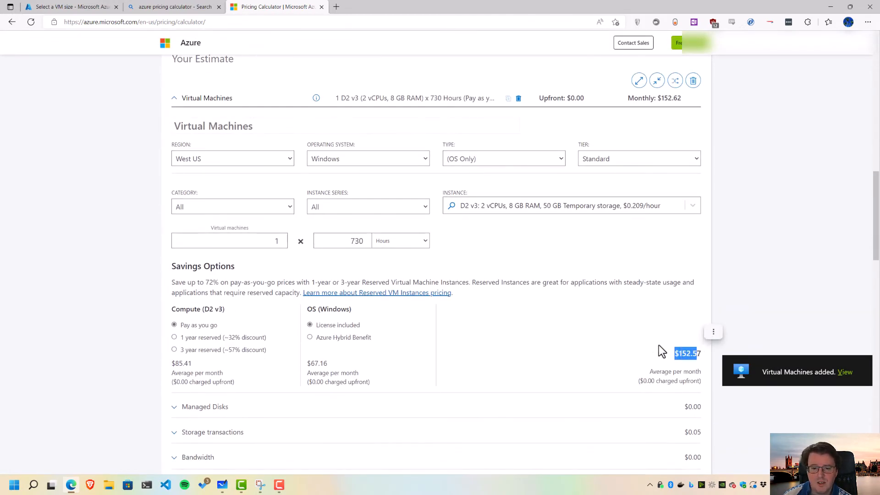
left_click(602, 321)
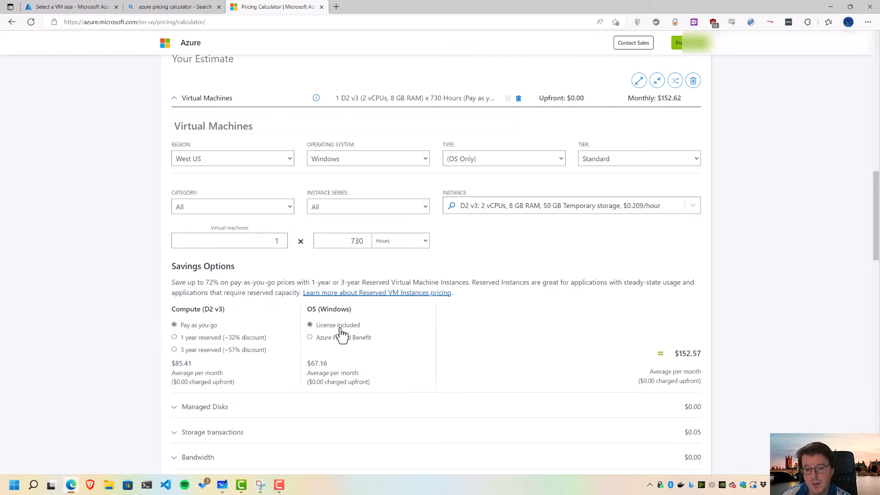
Return to the Azure portal's VM size list and choose D2s_v3 as the virtual machine's size
left_click(134, 8)
left_click(113, 7)
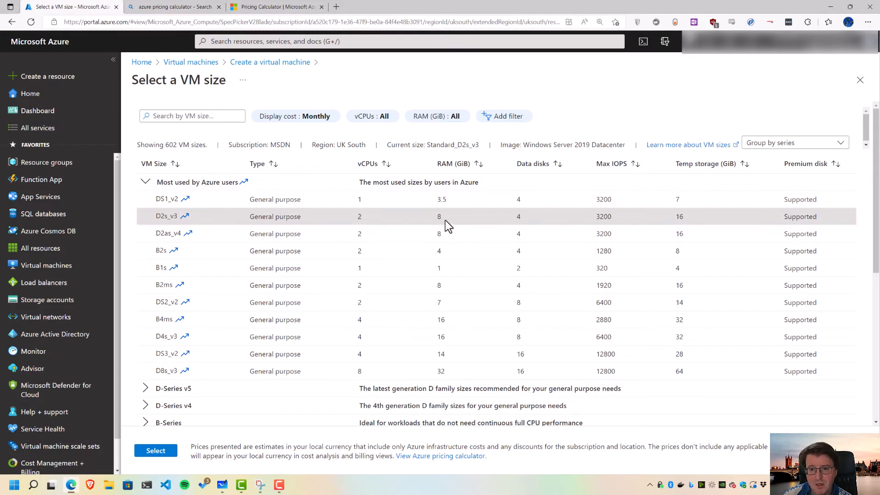
left_click(155, 450)
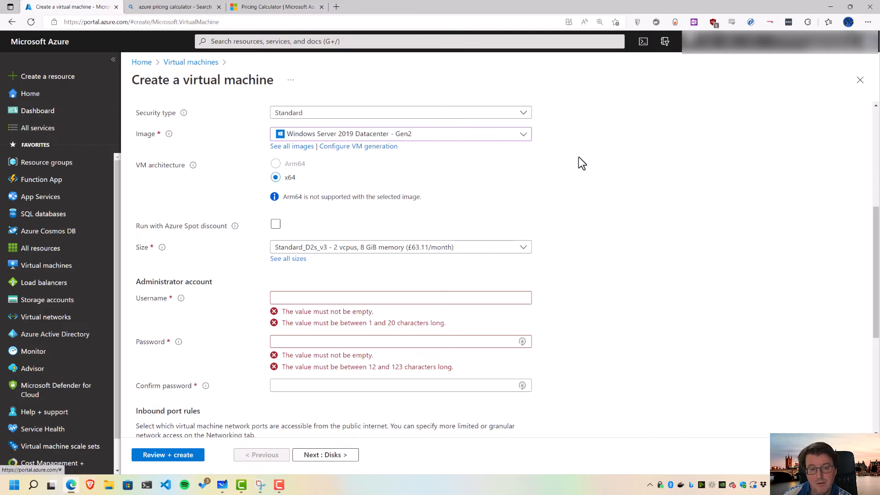
Fill in the administrator account with a username and password, and enter the same password as confirmation
scroll(580, 163, "down", 2)
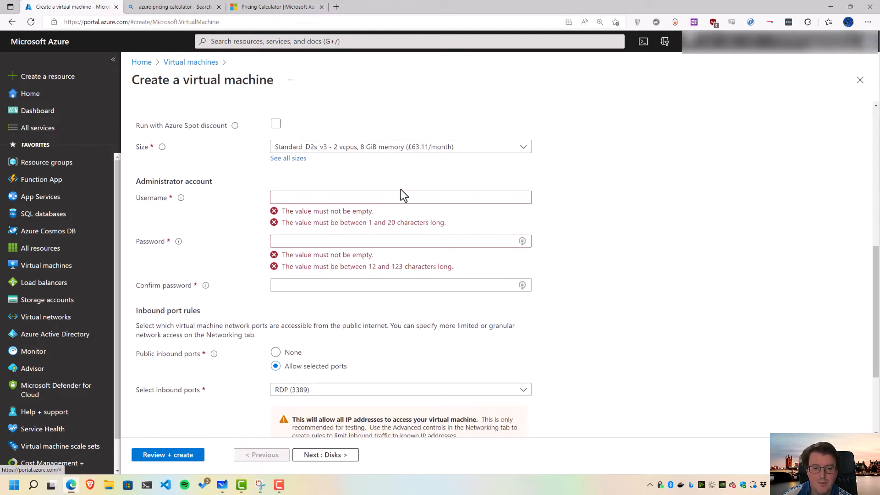
left_click(382, 197)
type("mikeadmin")
key("Tab")
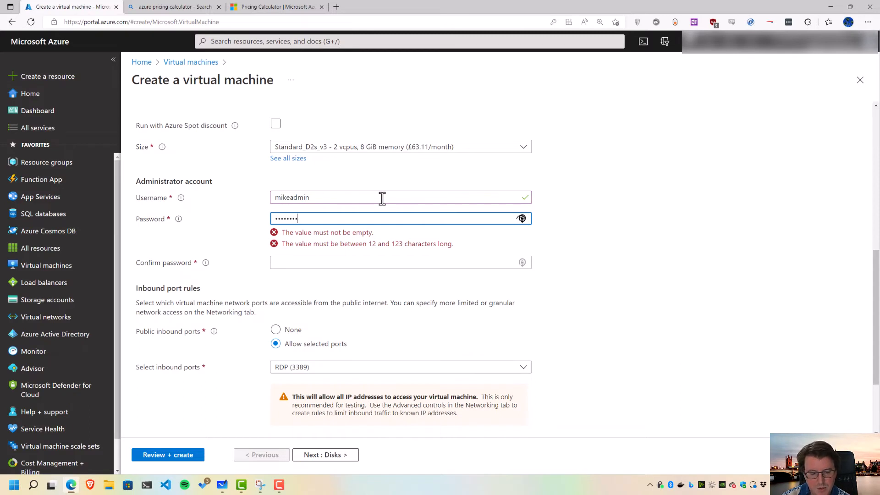
type("••••••••••••")
key("Tab")
type("•")
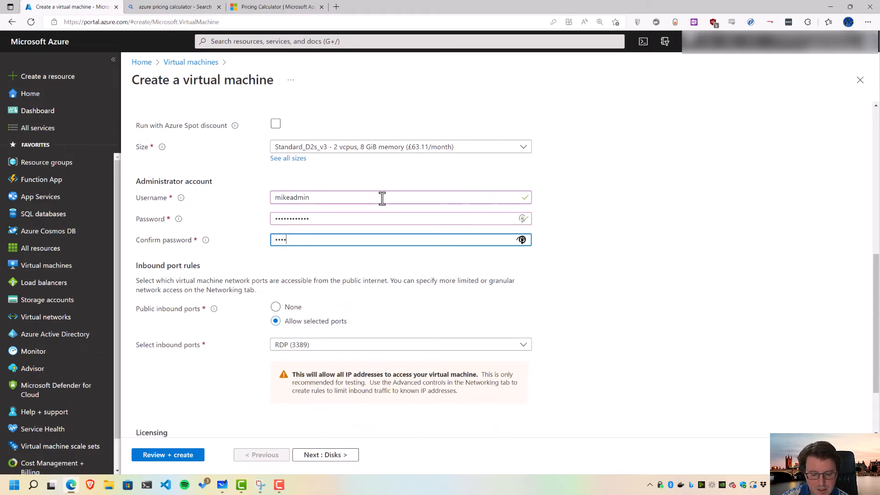
type("•••••••••••")
key("Tab")
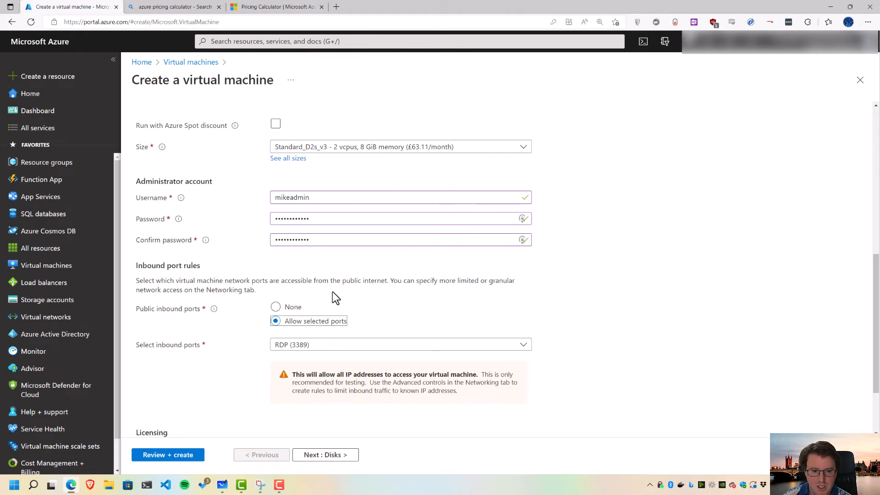
Circle the inbound port rules on screen, label them "NSG" with an arrow, and clear the annotations
scroll(464, 296, "down", 2)
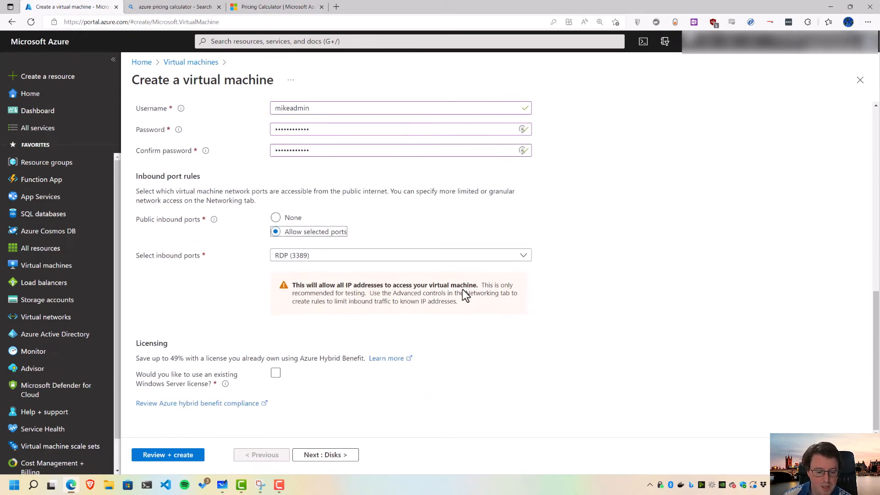
key("ctrl+shift+1")
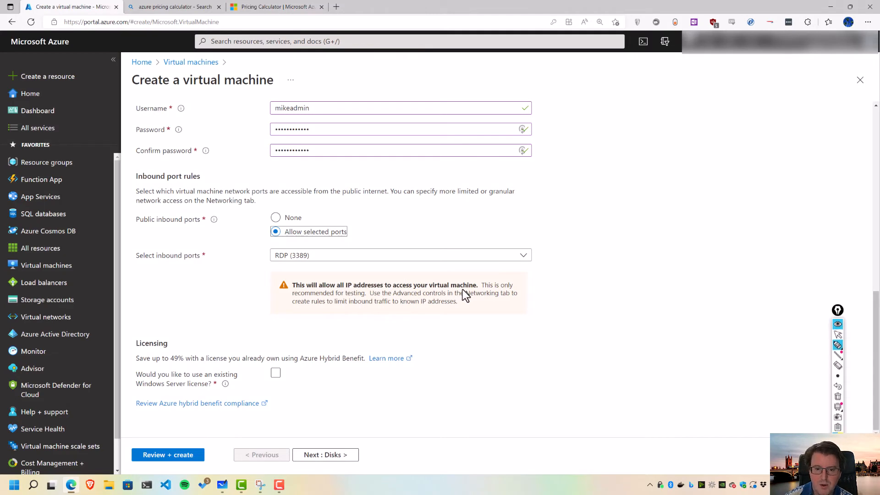
mouse_move(536, 203)
left_mouse_down()
mouse_move(290, 199)
mouse_move(458, 184)
left_mouse_up()
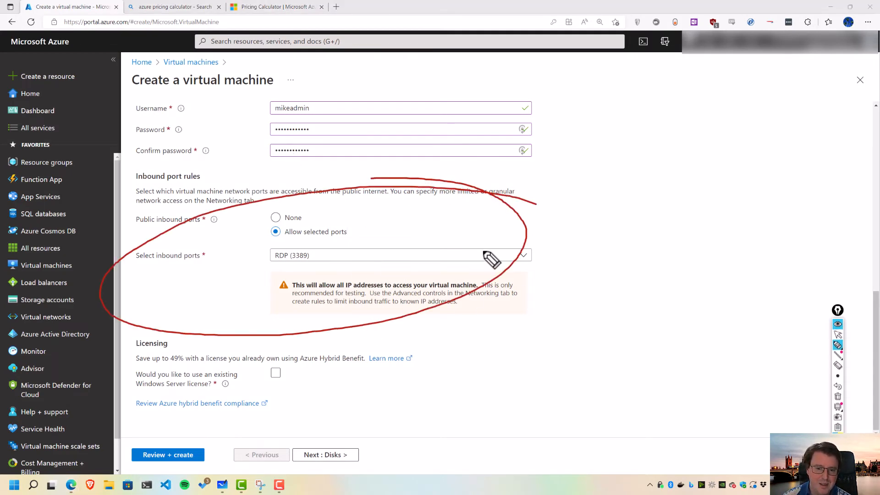
mouse_move(586, 181)
left_mouse_down()
mouse_move(542, 202)
mouse_move(569, 209)
mouse_move(616, 178)
mouse_move(648, 202)
mouse_move(623, 207)
left_mouse_up()
mouse_move(668, 187)
left_mouse_down()
mouse_move(662, 198)
mouse_move(685, 199)
left_mouse_up()
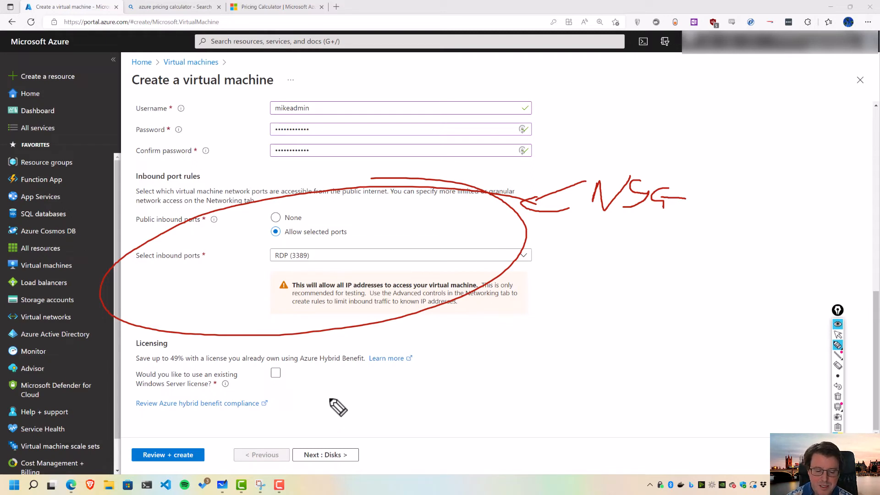
key("ctrl+shift+c")
key("ctrl+shift+1")
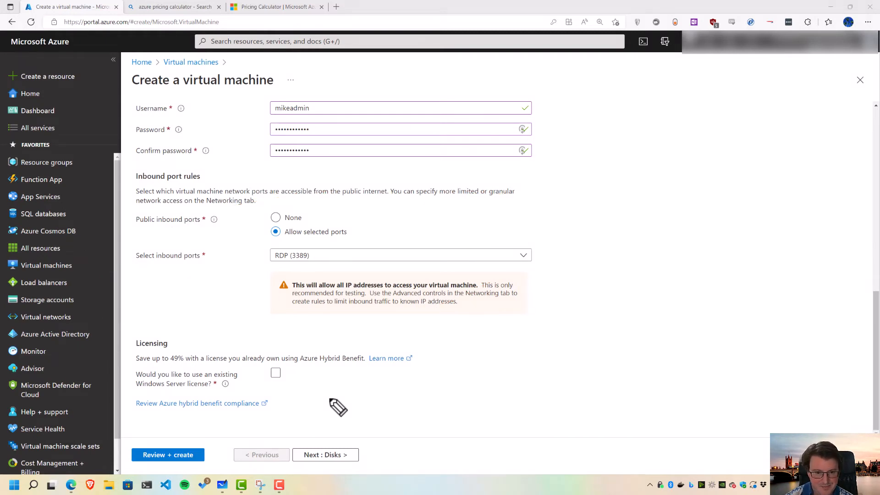
Look over the selectable inbound ports, and opt to use an existing Windows Server license, confirming that it is eligible
left_click(364, 256)
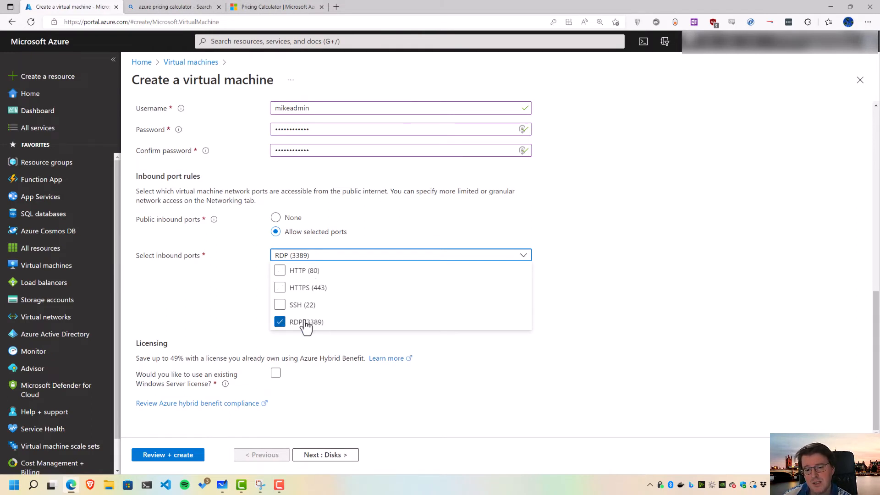
left_click(239, 280)
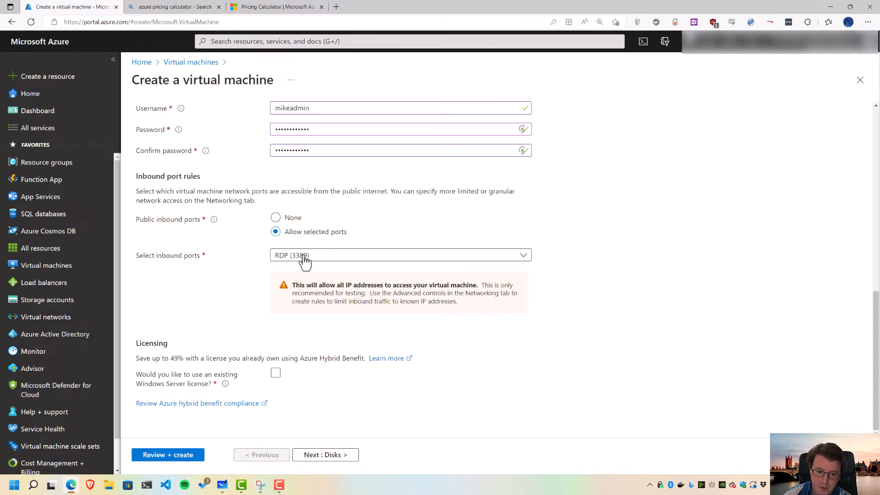
left_click(275, 373)
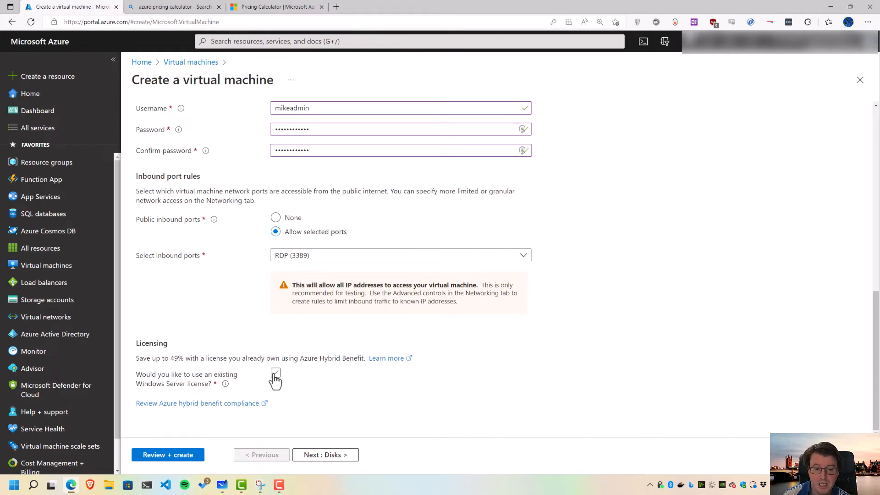
left_click(201, 402)
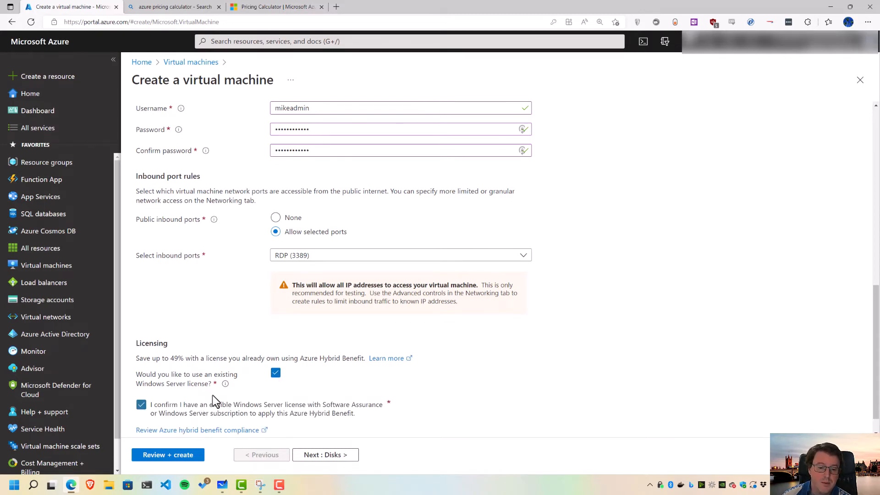
scroll(242, 379, "down", 1)
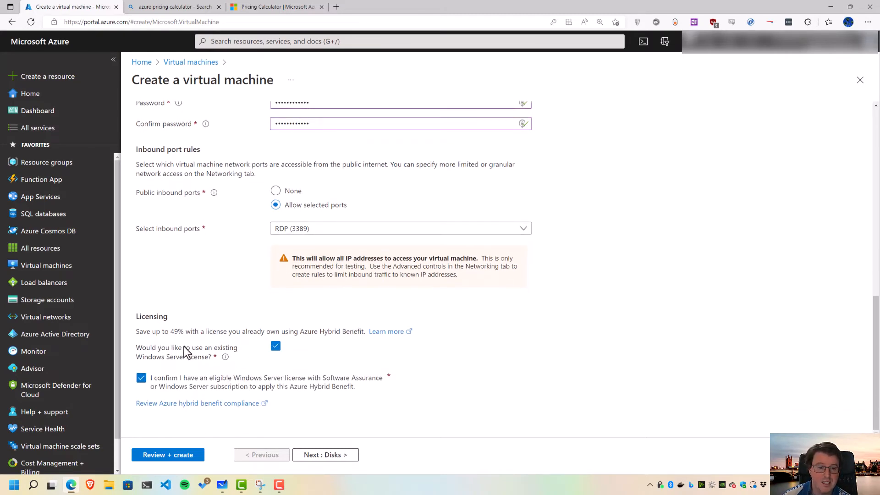
Proceed to the disk settings, compare the OS disk types and choose Premium SSD
left_click(316, 456)
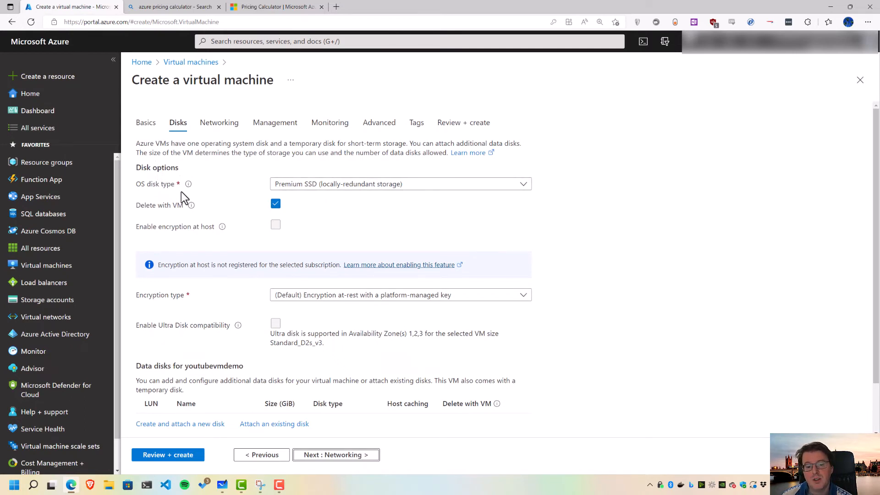
left_click(323, 184)
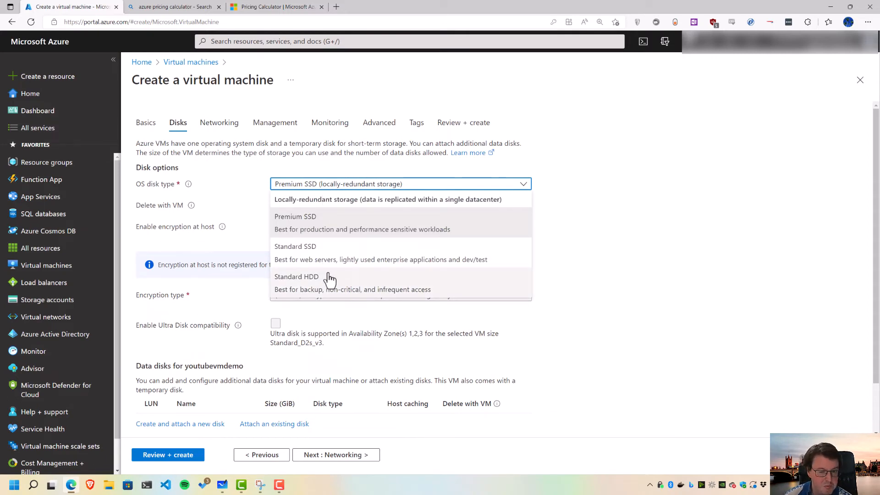
left_click(314, 221)
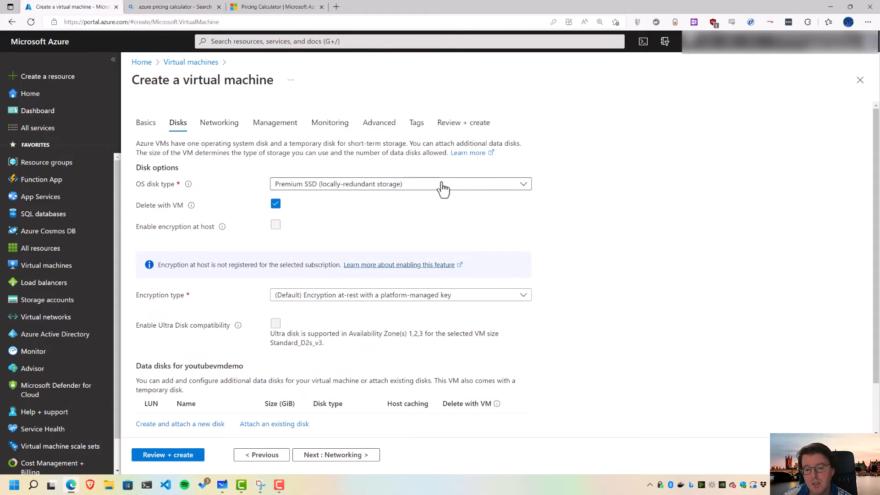
Read the Ultra Disk compatibility note and examine the data disk choices and advanced disk options
left_click_drag(276, 342, 315, 334)
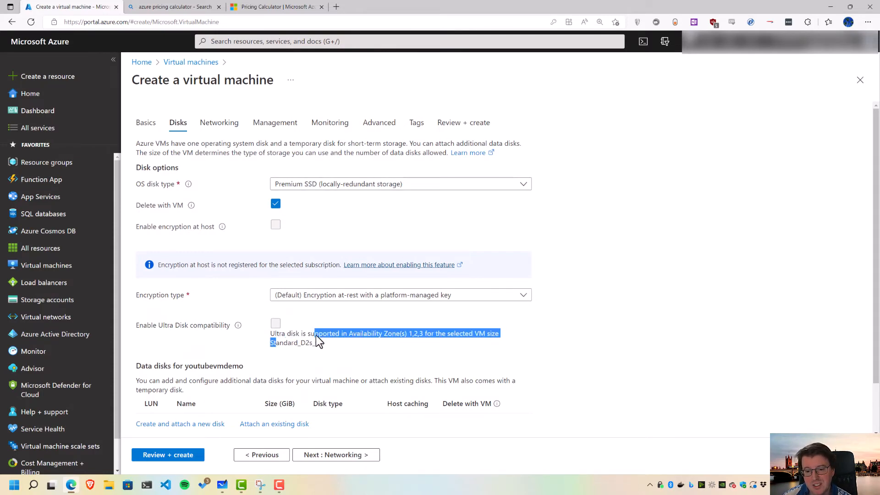
left_click(324, 344)
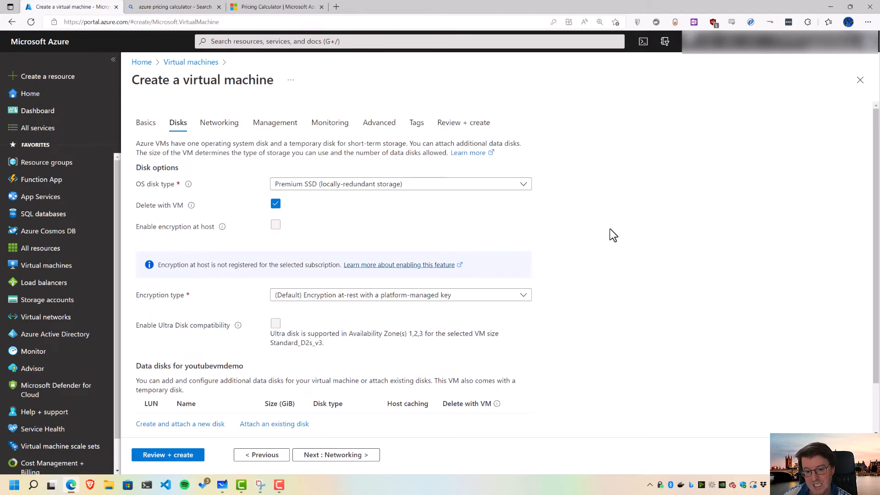
scroll(609, 233, "down", 1)
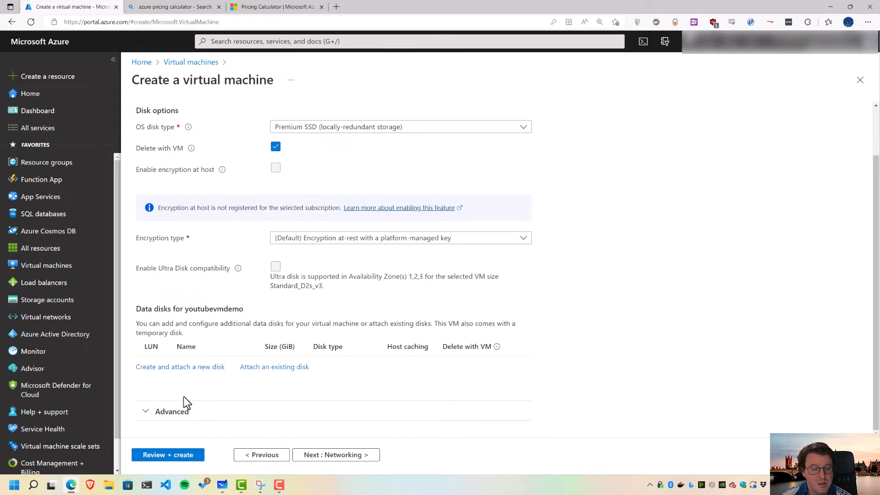
scroll(274, 331, "up", 1)
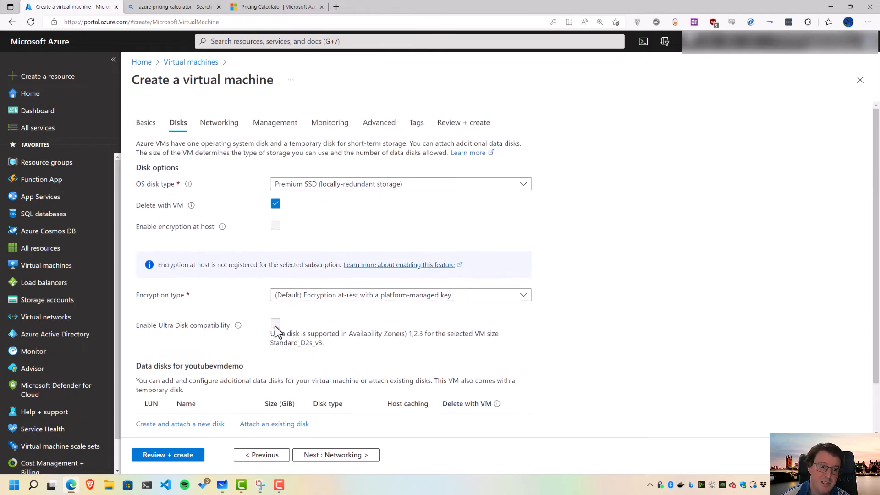
scroll(293, 331, "down", 1)
left_click(178, 408)
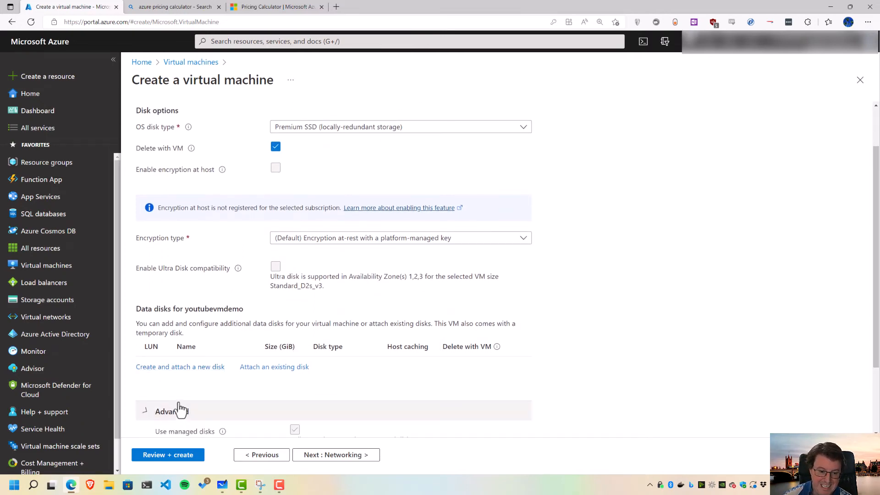
scroll(247, 349, "down", 2)
Proceed to the networking settings and read the explanations of the subnet, virtual network and public IP
left_click(343, 454)
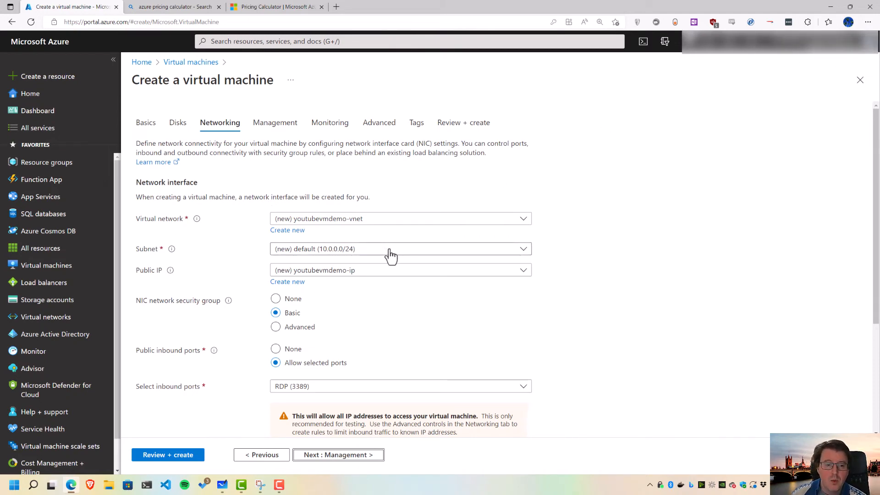
mouse_move(175, 252)
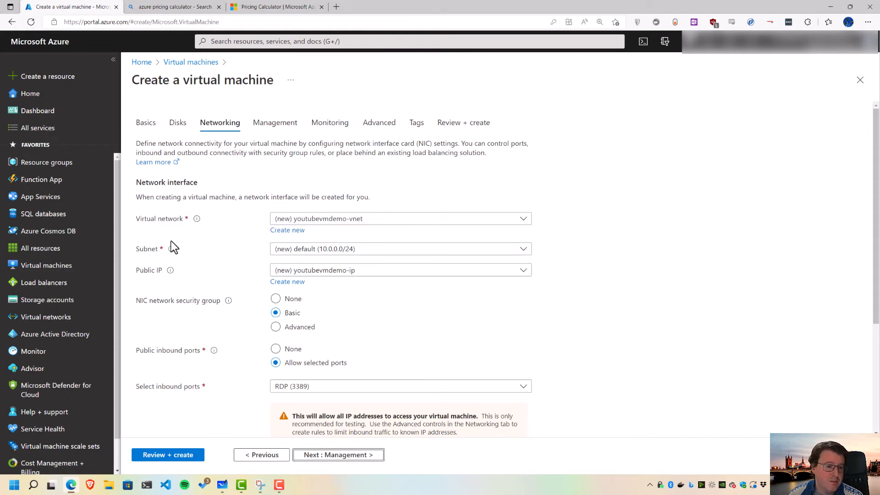
mouse_move(198, 226)
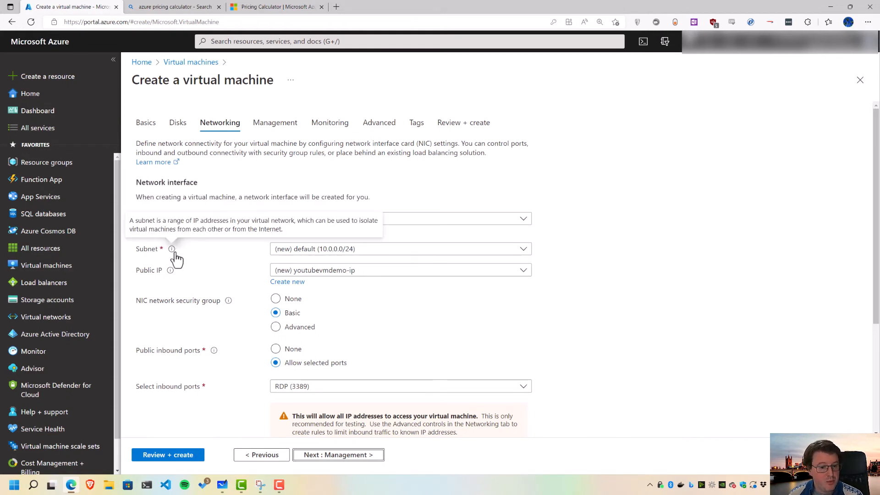
mouse_move(171, 271)
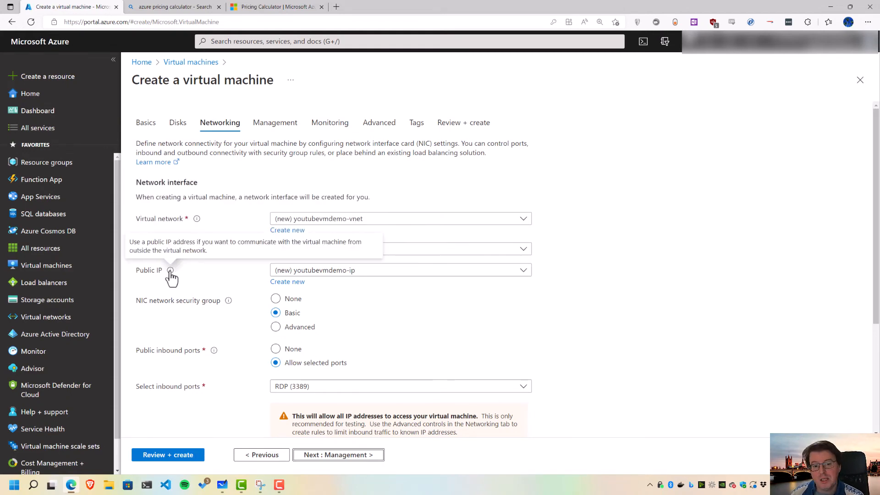
Check which virtual networks and subnets can be selected, and look over the remaining networking and load balancing options
left_click(369, 220)
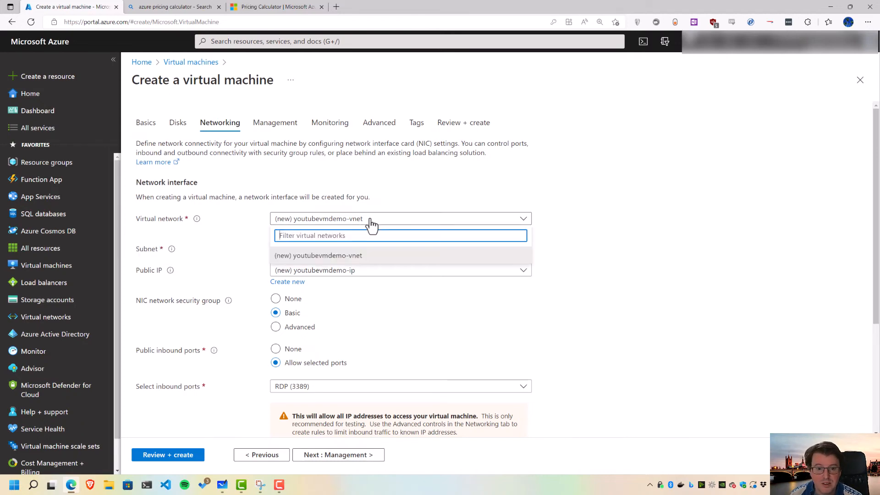
left_click(369, 220)
left_click(349, 250)
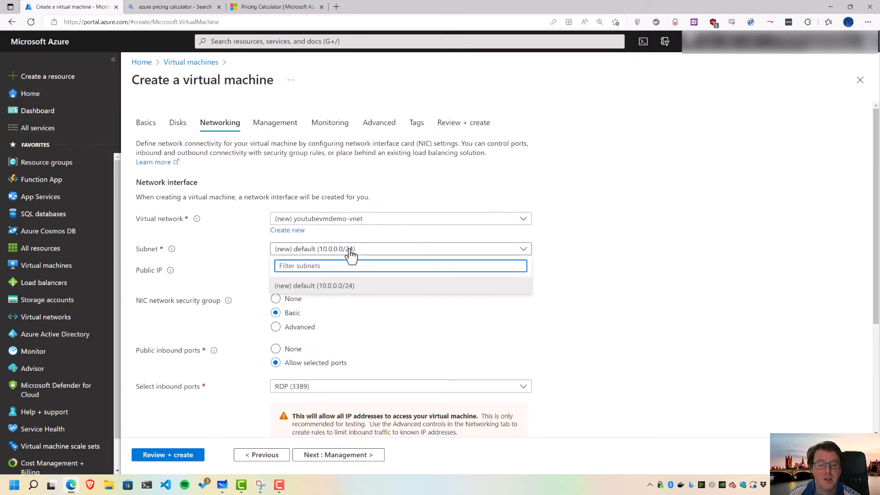
left_click(350, 252)
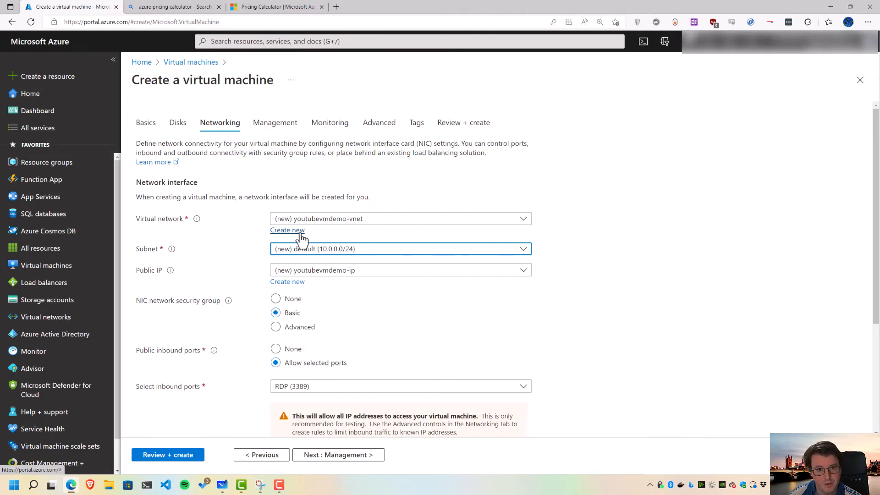
left_click(337, 259)
left_click(337, 255)
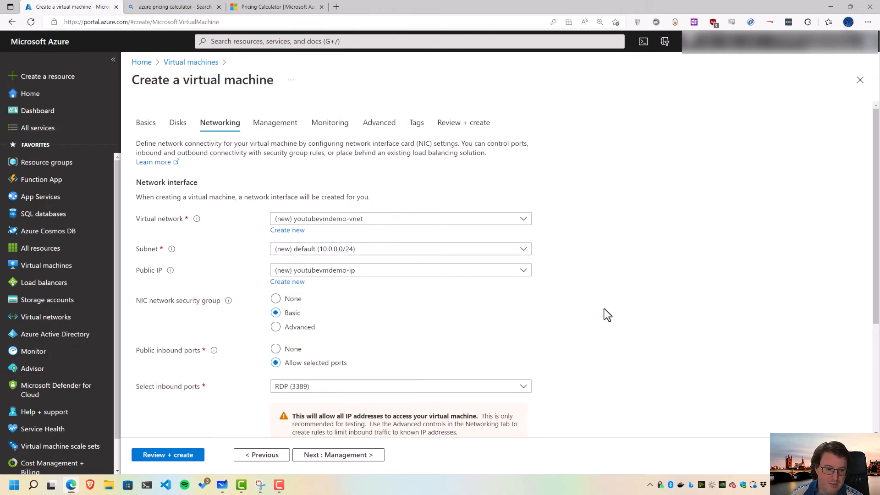
scroll(595, 308, "down", 4)
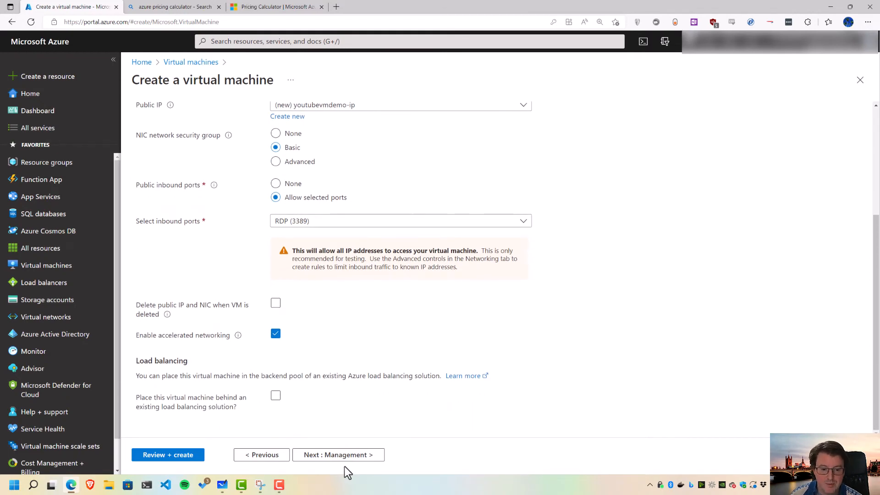
Proceed to the management settings and examine the identity, auto-shutdown, backup, site recovery and guest OS update options, keeping auto-shutdown enabled
left_click(348, 455)
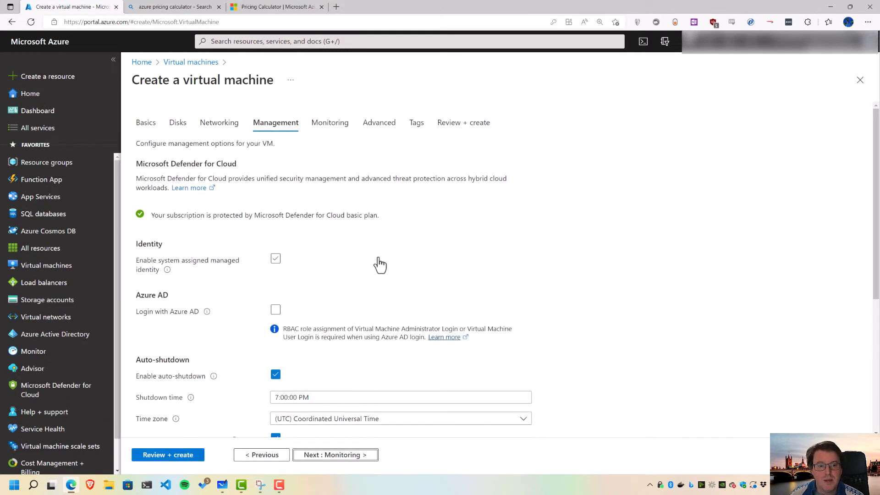
scroll(216, 301, "down", 2)
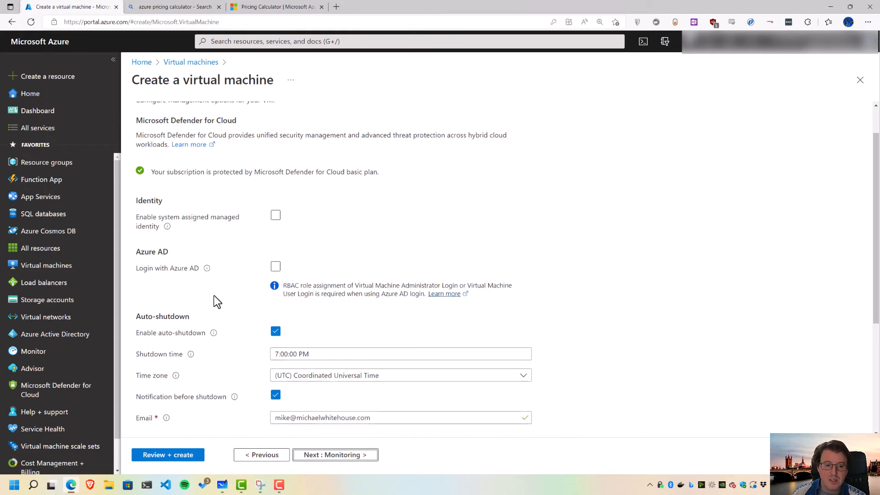
left_click_drag(139, 263, 197, 277)
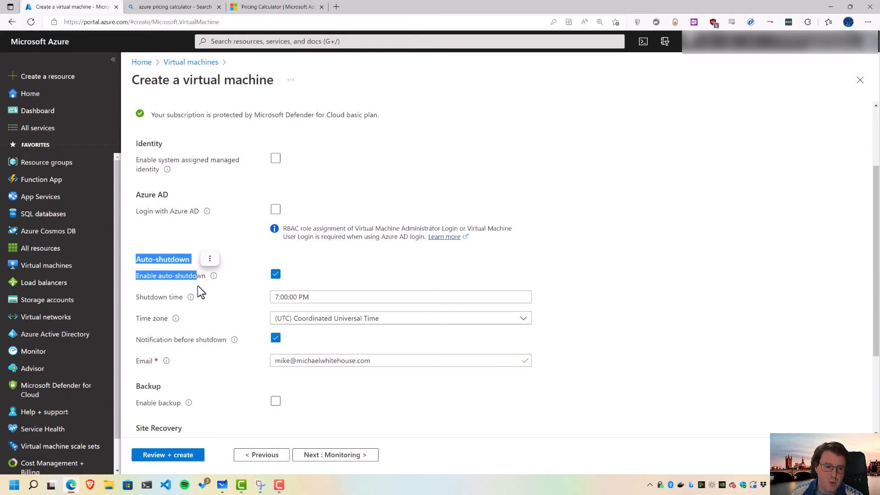
left_click(278, 274)
left_click(278, 275)
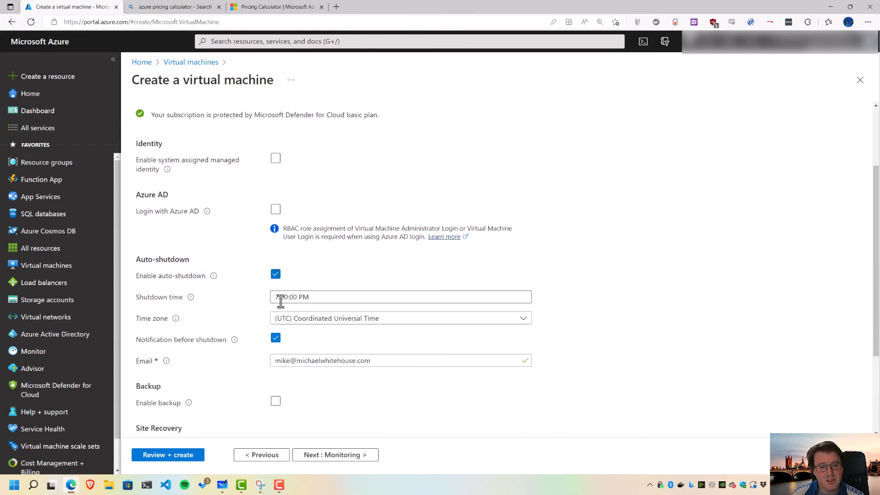
left_click_drag(322, 301, 261, 302)
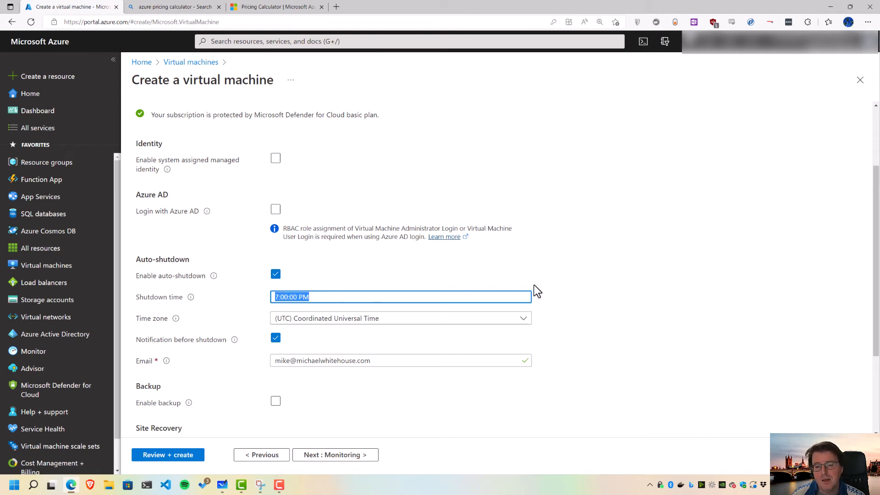
left_click(557, 254)
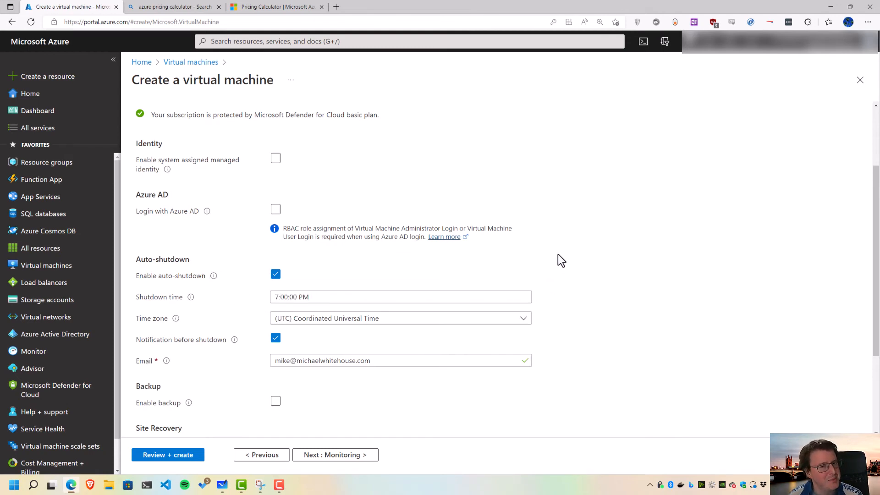
scroll(527, 267, "down", 3)
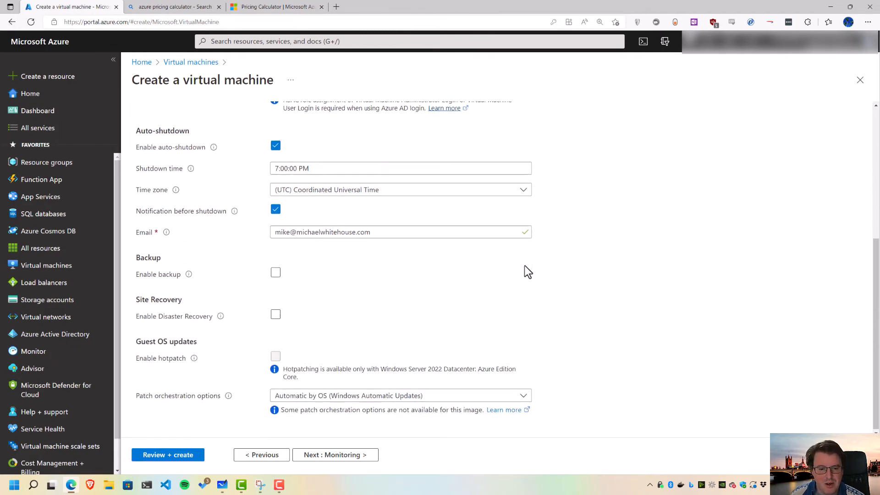
scroll(524, 265, "up", 3)
scroll(522, 271, "up", 2)
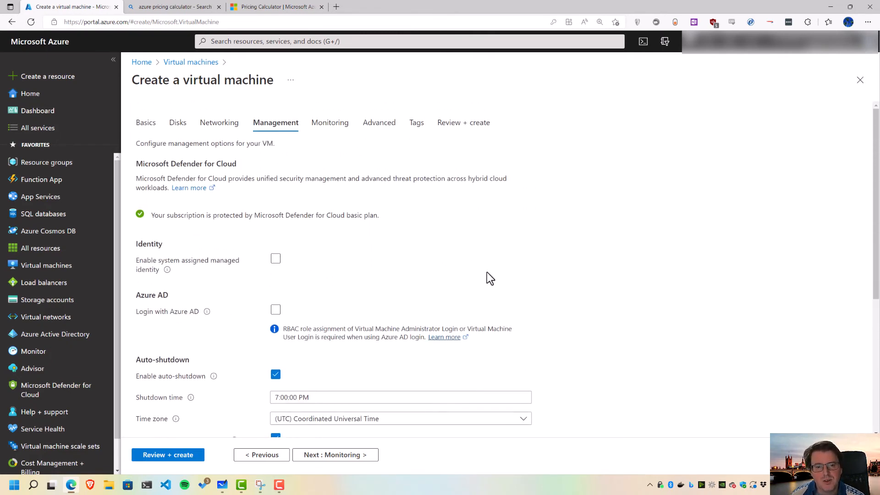
Disable boot diagnostics in the monitoring settings, and continue past the advanced options and tags to the final review
left_click(342, 455)
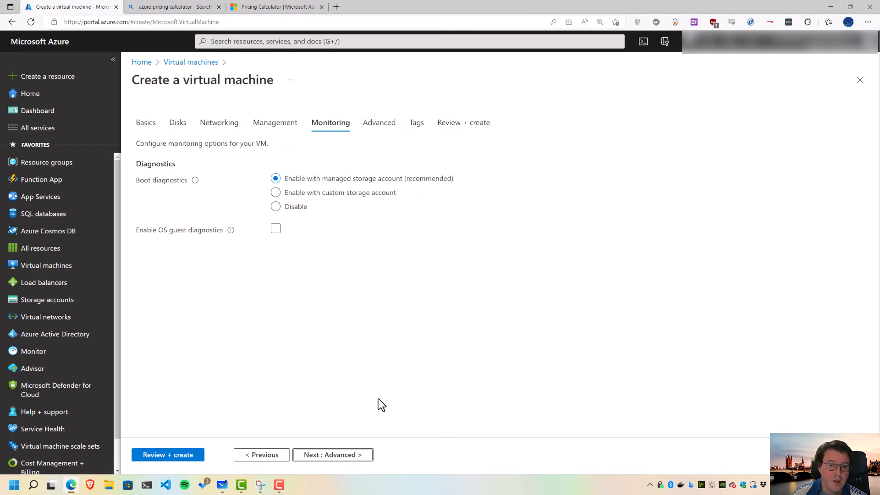
left_click(286, 208)
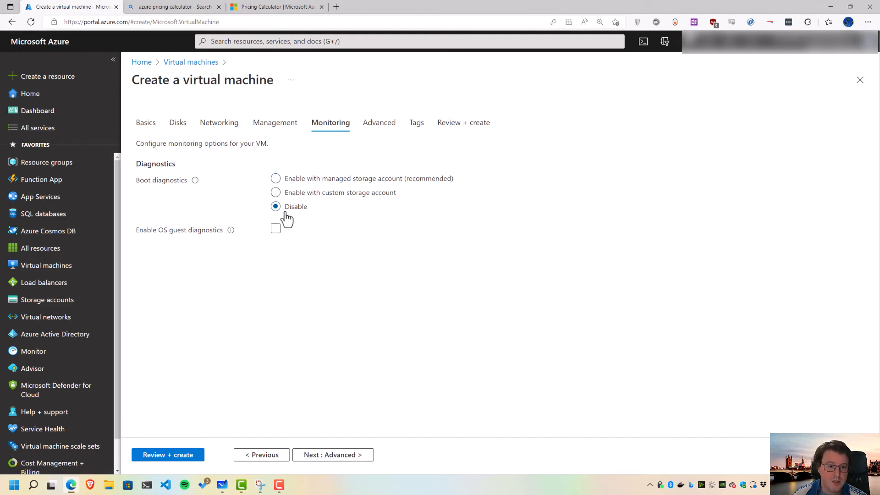
left_click(329, 455)
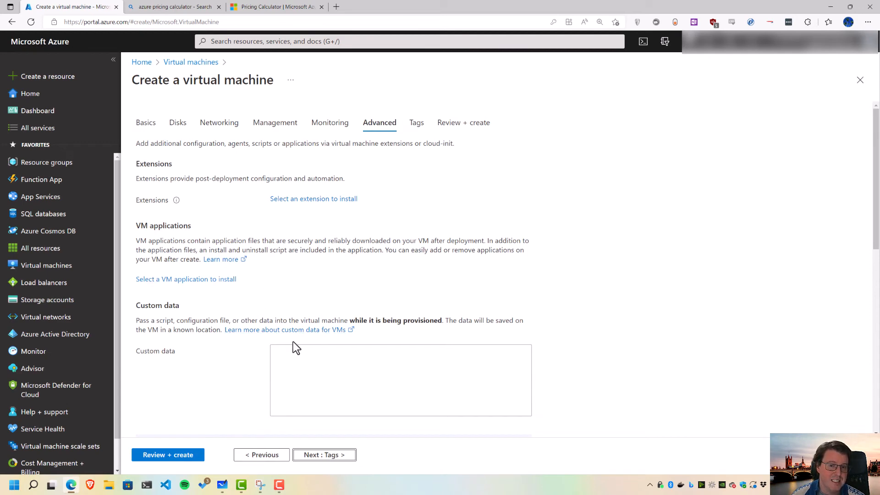
left_click(340, 456)
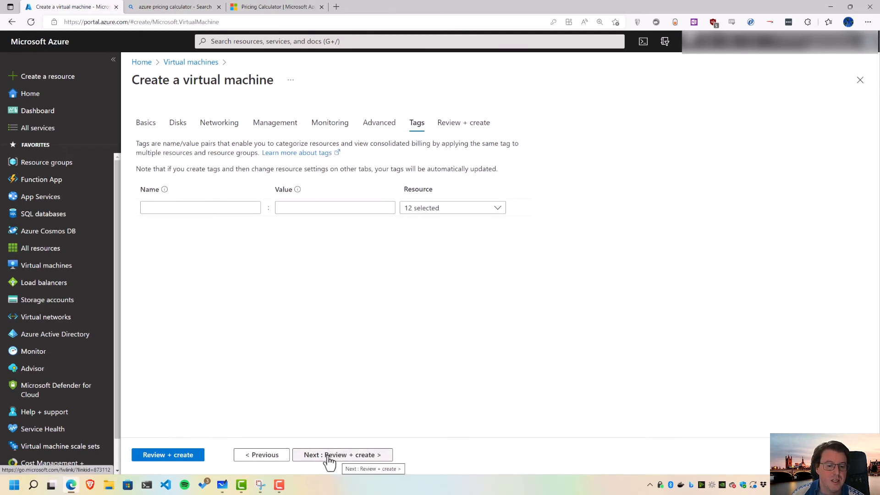
left_click(329, 458)
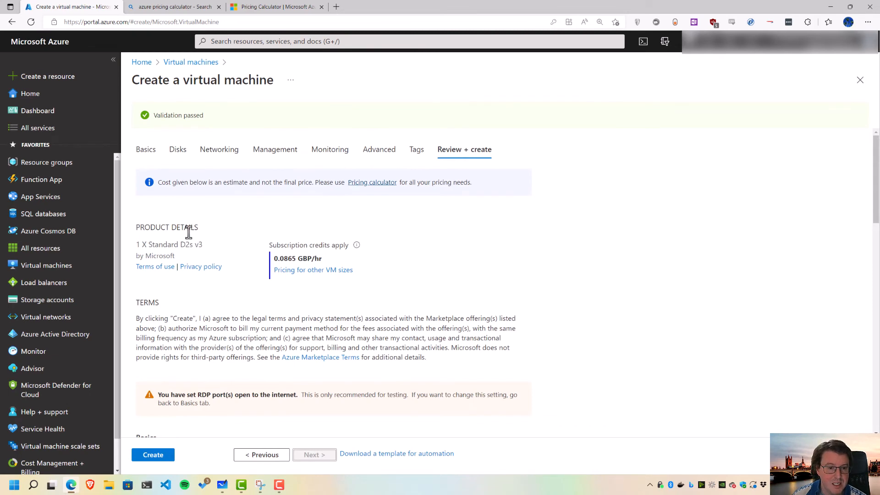
Check the validation result and read through the summary of the basics, disks, networking, management, monitoring and advanced settings
scroll(203, 257, "down", 1)
scroll(202, 270, "down", 5)
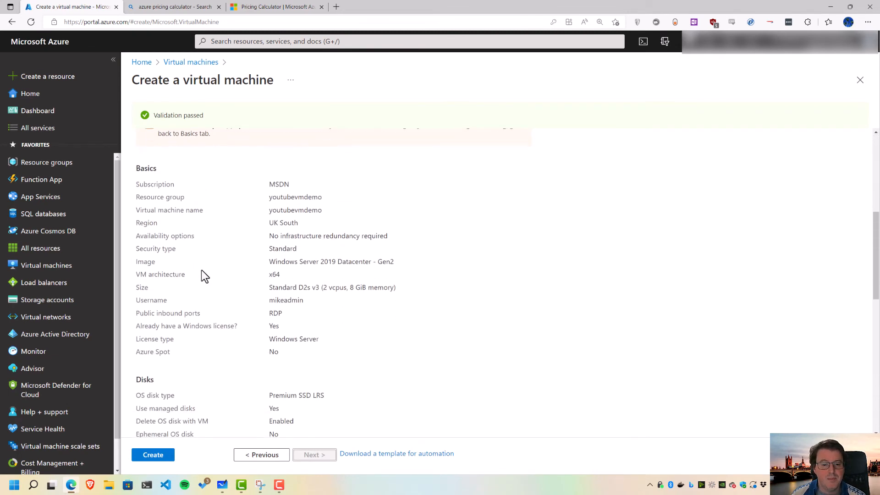
left_click_drag(260, 249, 403, 254)
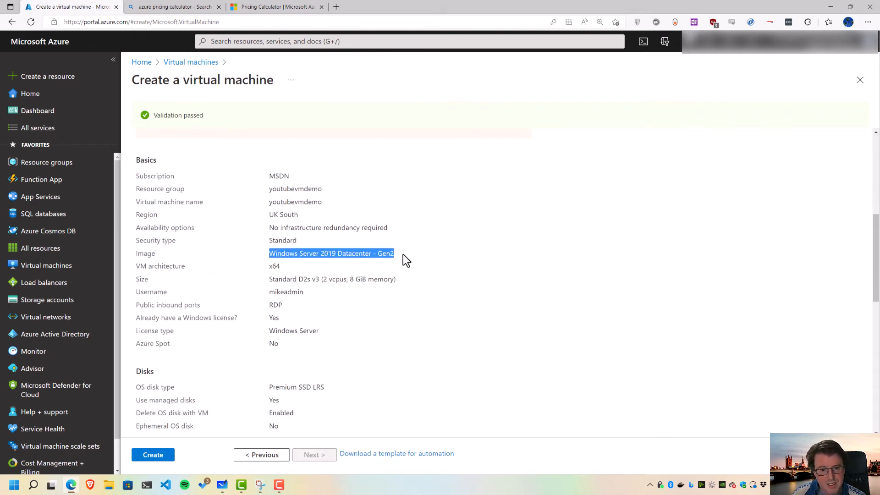
left_click_drag(157, 116, 218, 117)
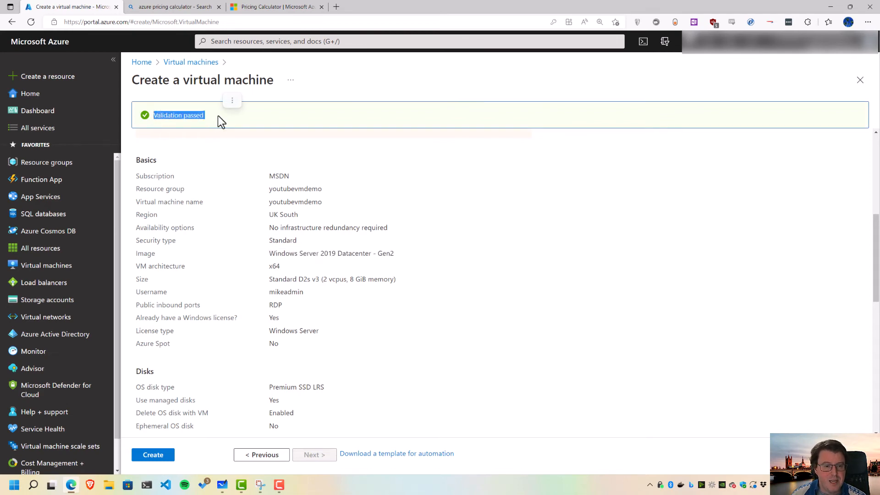
left_click(406, 182)
scroll(435, 272, "down", 5)
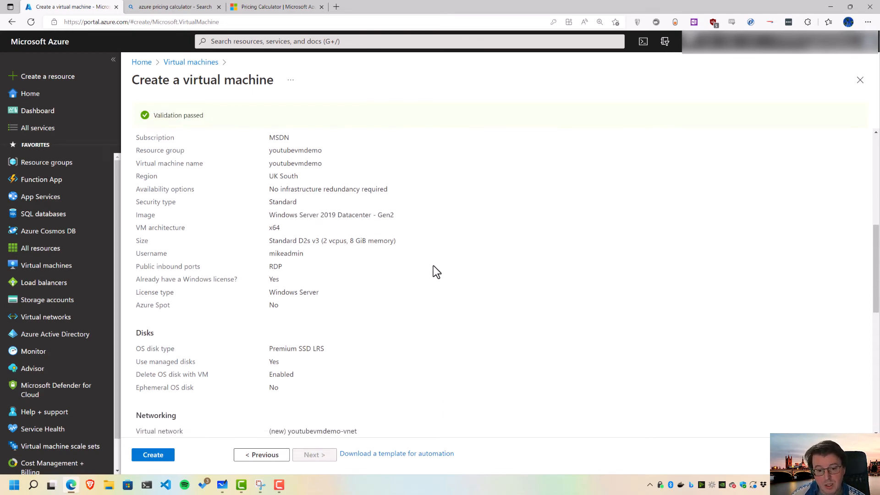
left_click_drag(289, 253, 359, 254)
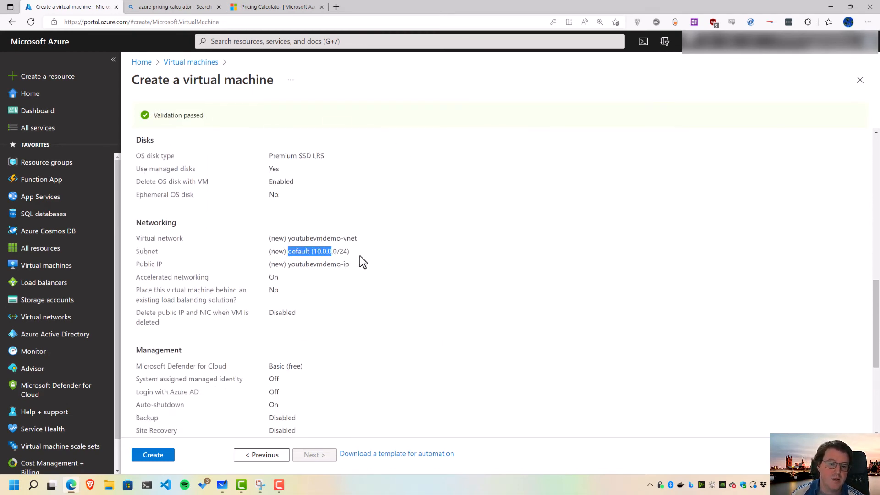
left_click(387, 271)
scroll(387, 270, "down", 4)
scroll(255, 393, "down", 1)
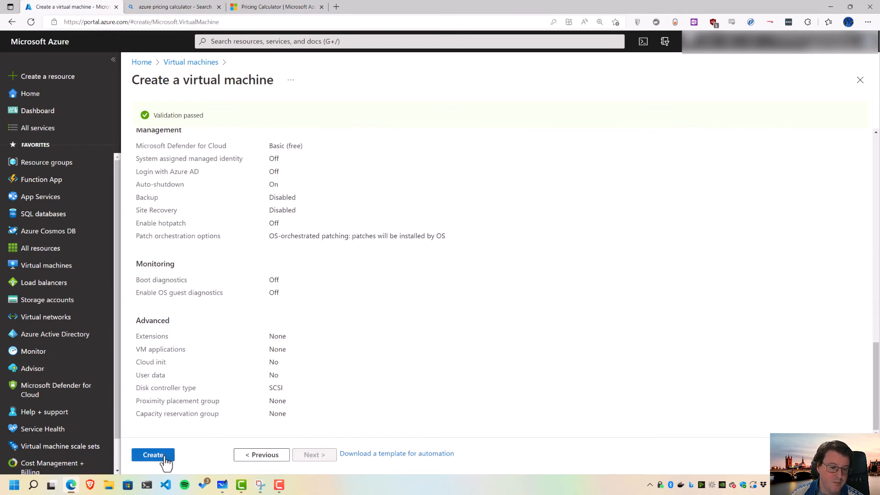
Create the virtual machine and check the deployment's progress in the notifications
left_click(151, 455)
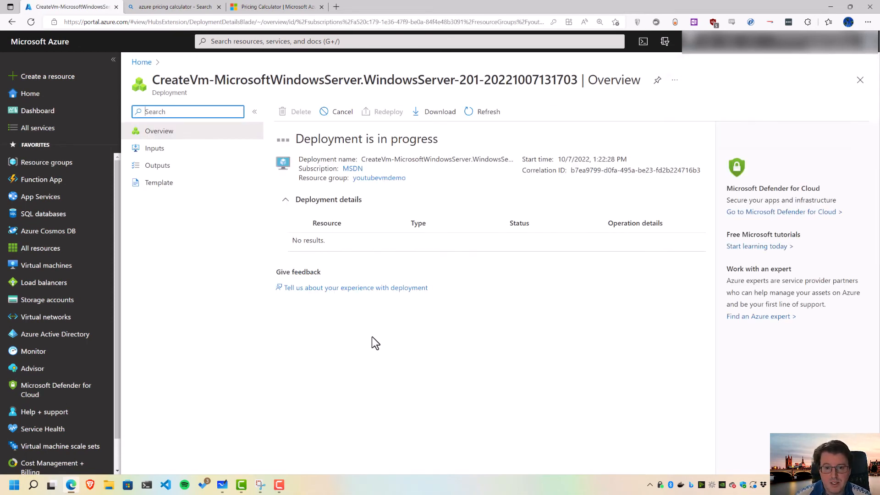
left_click(688, 56)
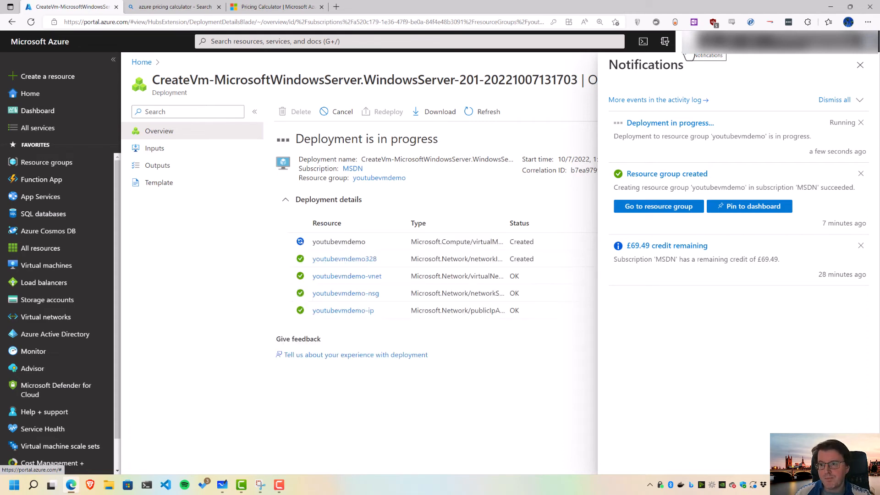
left_click(860, 65)
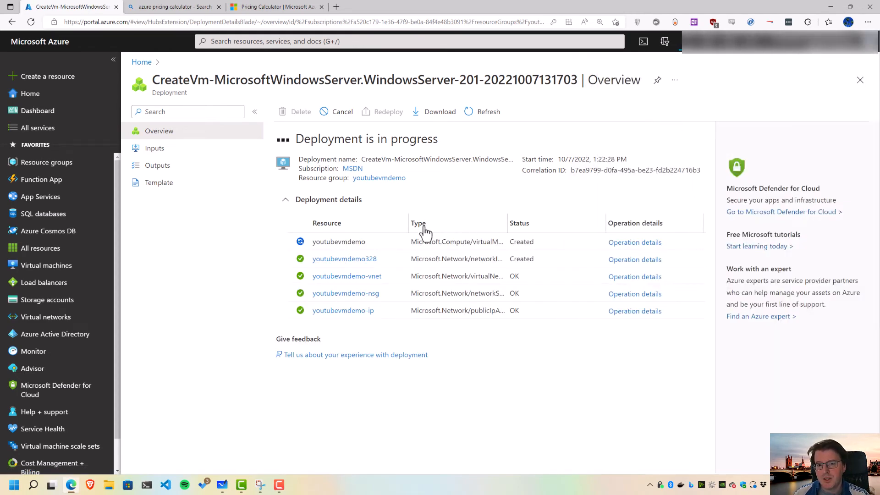
Resize the Resource and Type columns in the deployment details to read the full resource types
left_click_drag(408, 223, 479, 223)
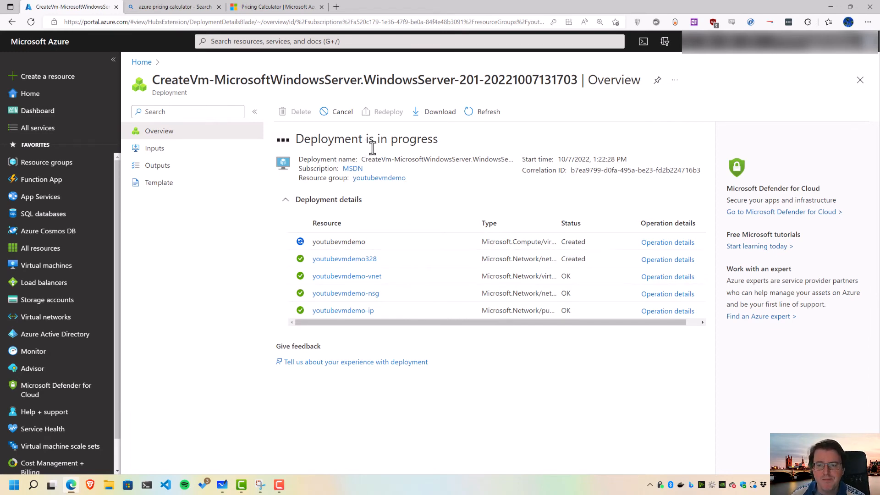
left_click_drag(559, 223, 643, 224)
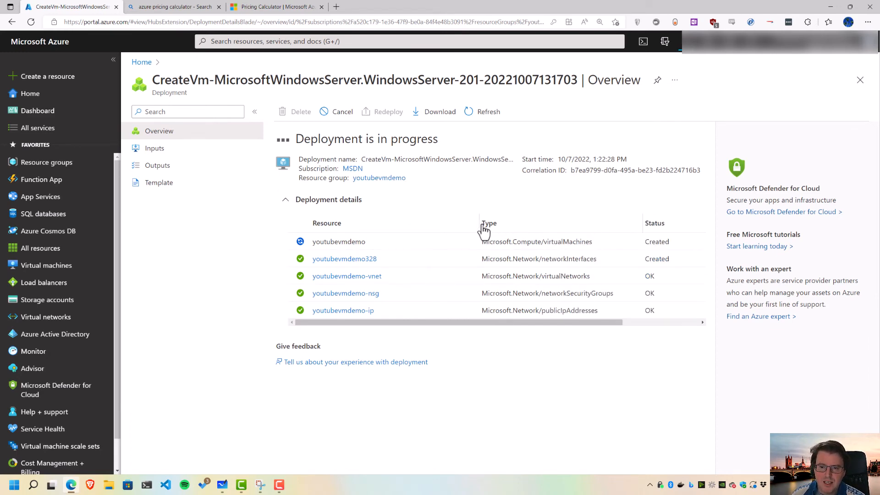
left_click_drag(479, 224, 424, 223)
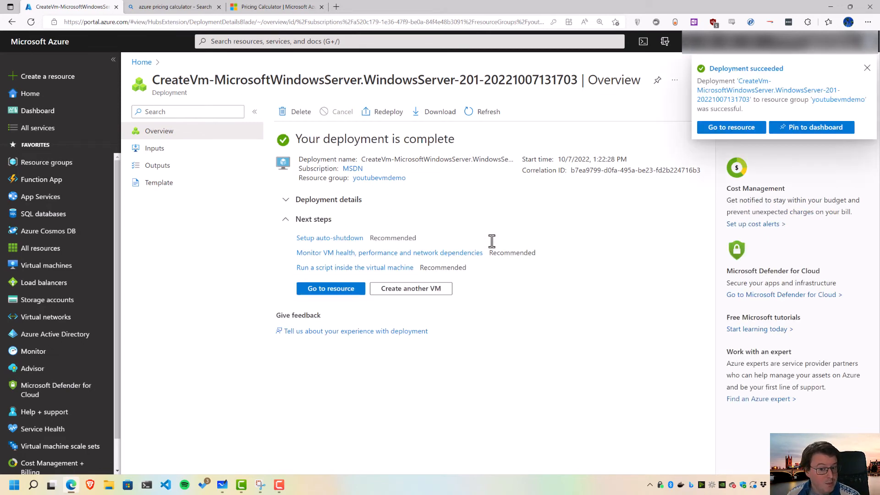
Open the overview of the newly deployed virtual machine and dismiss the deployment notification
left_click(342, 293)
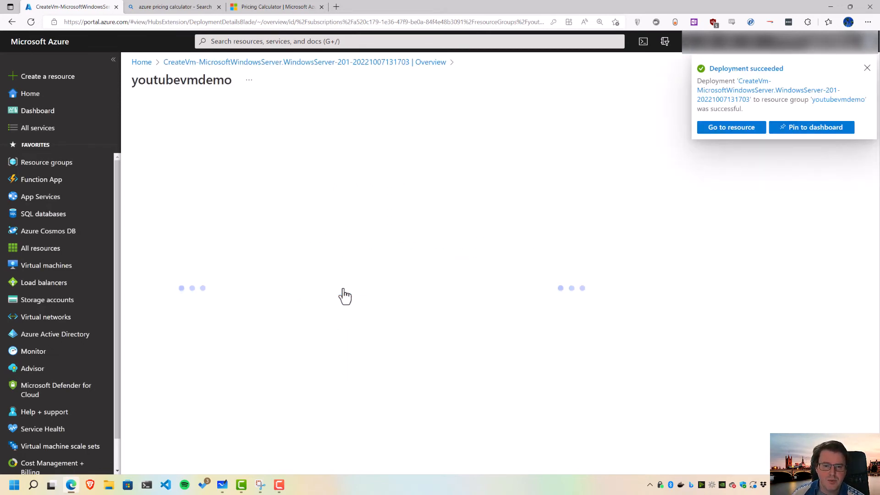
left_click(866, 68)
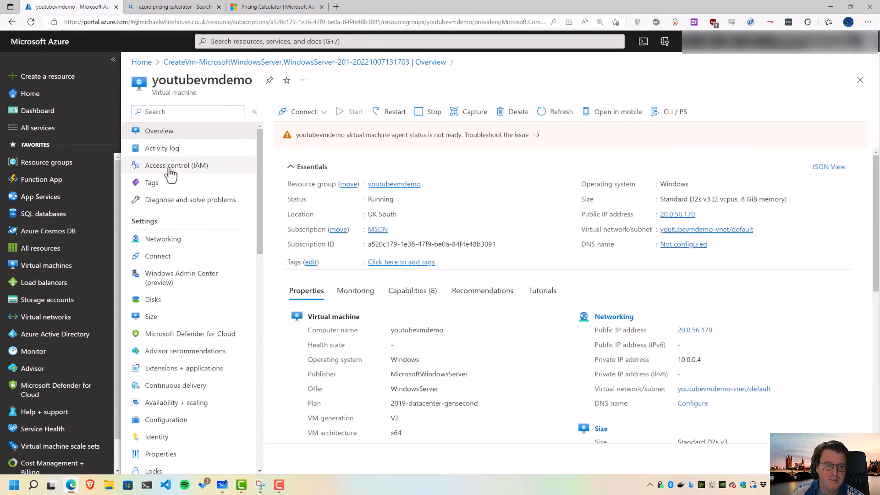
Open the youtubevmdemo resource group from the list of resource groups to view the resources it contains
left_click(32, 163)
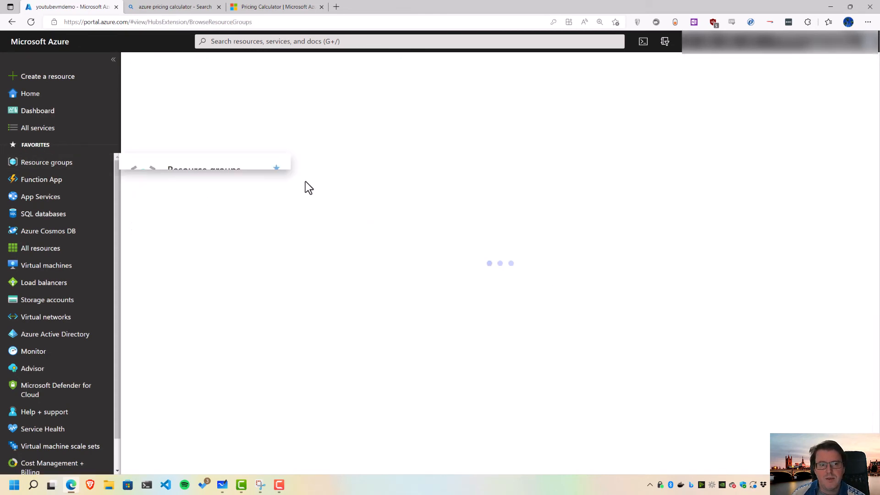
scroll(246, 291, "down", 2)
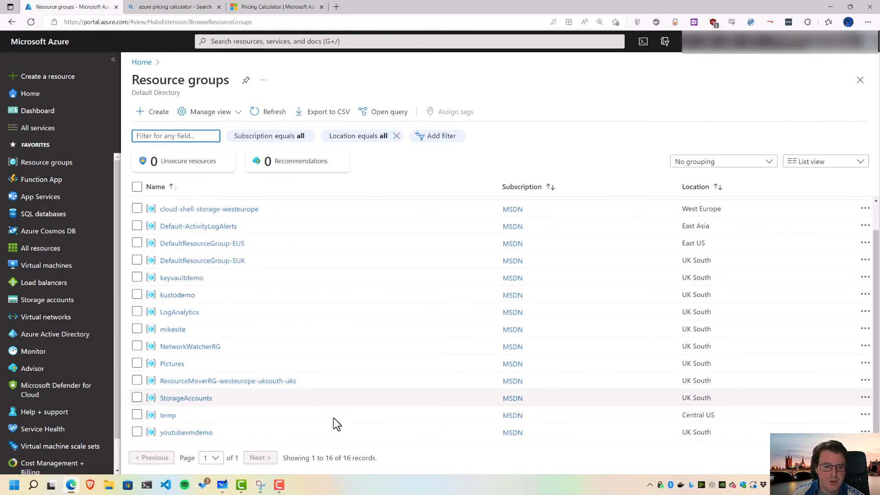
left_click(189, 435)
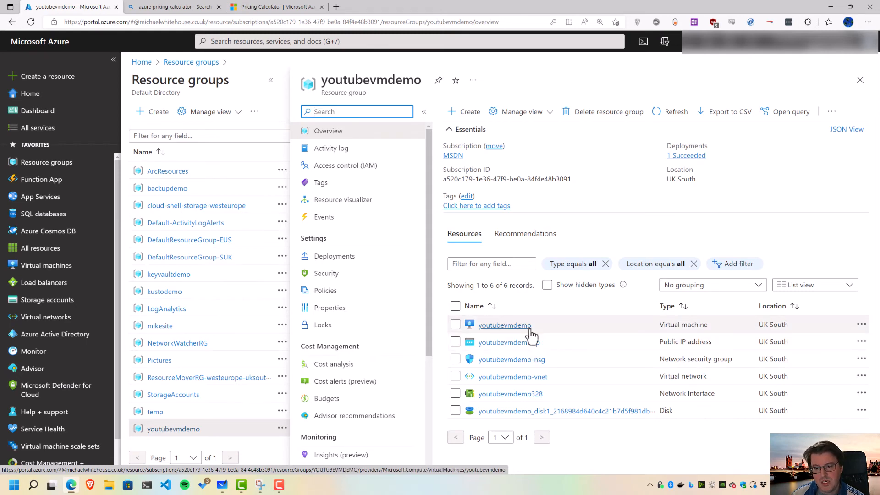
Review the networking details in the youtubevmdemo virtual machine's overview, and return to its resource group
left_click(504, 325)
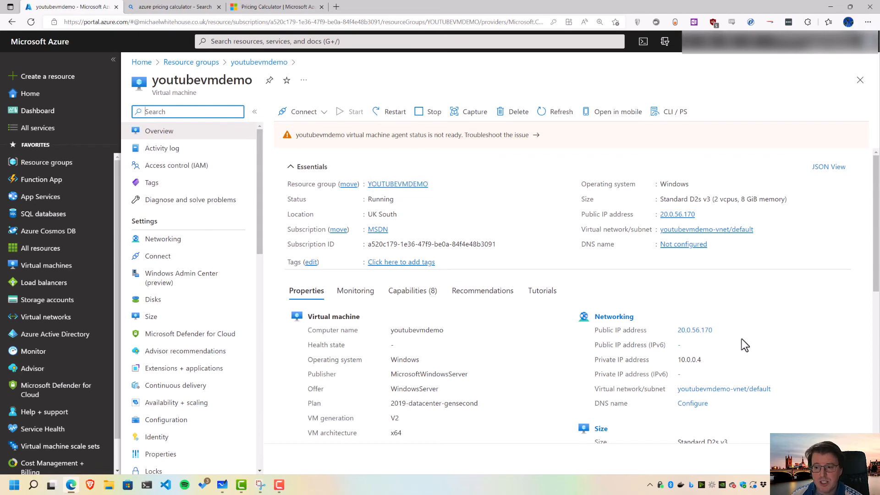
left_click_drag(741, 341, 662, 328)
left_click(660, 315)
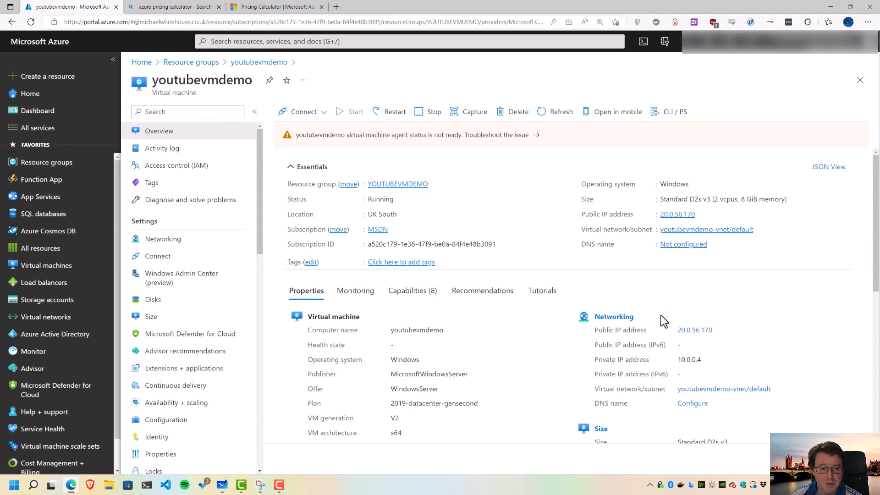
left_click(236, 61)
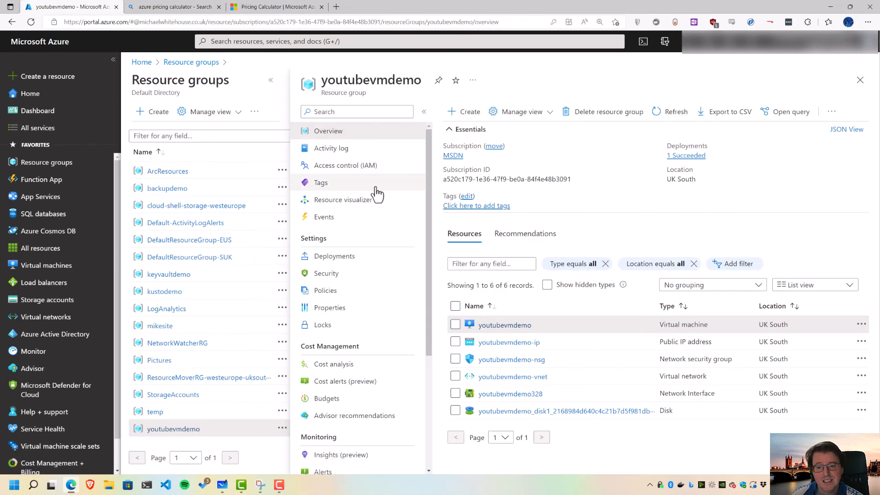
Examine the port and action of the RDP inbound rule in the youtubevmdemo-nsg network security group, and return to the resource group
left_click(503, 360)
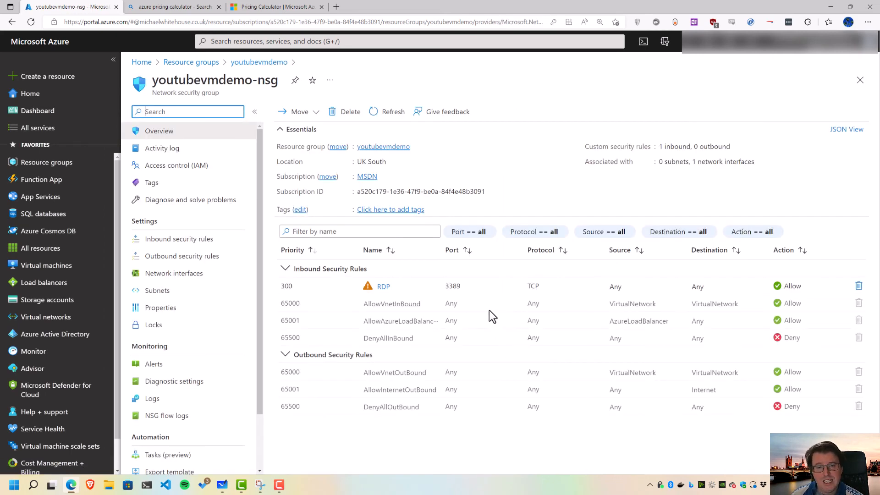
double_click(451, 286)
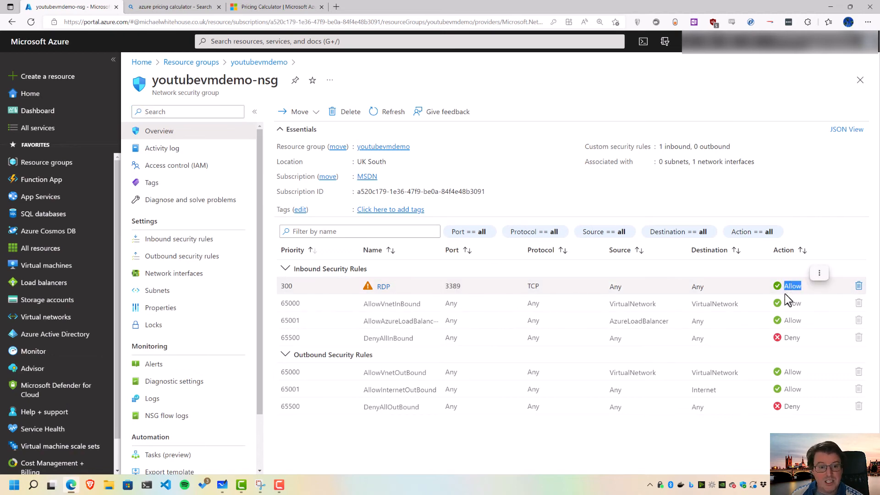
left_click(243, 63)
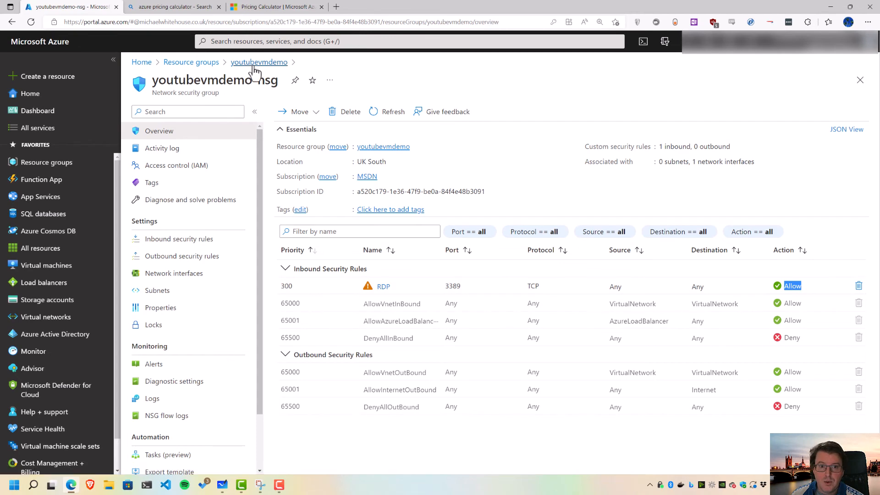
Download the RDP file for the youtubevmdemo virtual machine, using its public IP address and port 3389
left_click(482, 324)
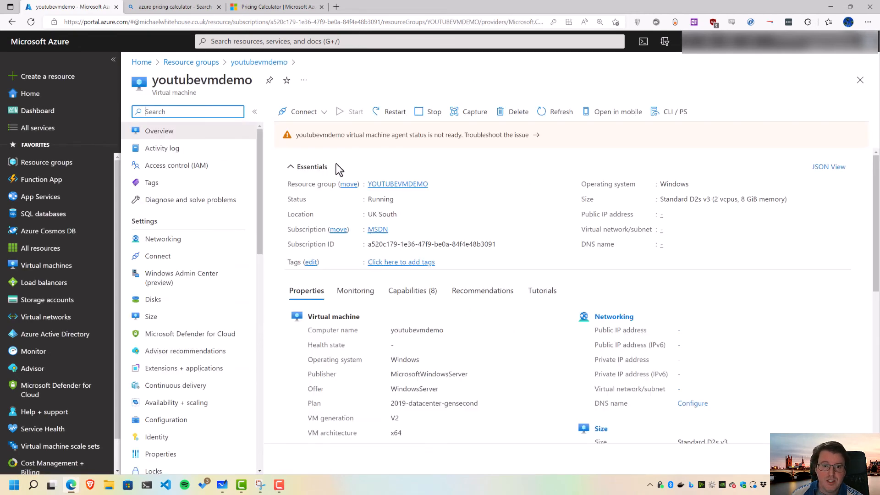
left_click(322, 113)
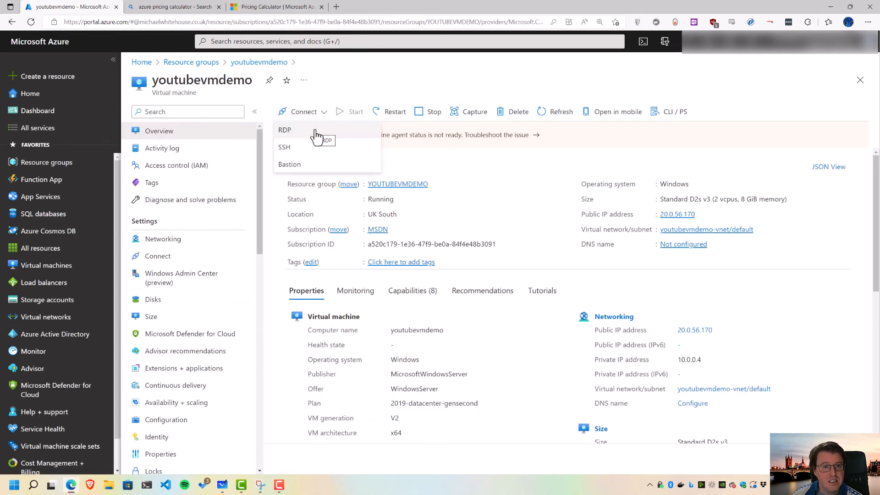
left_click(316, 134)
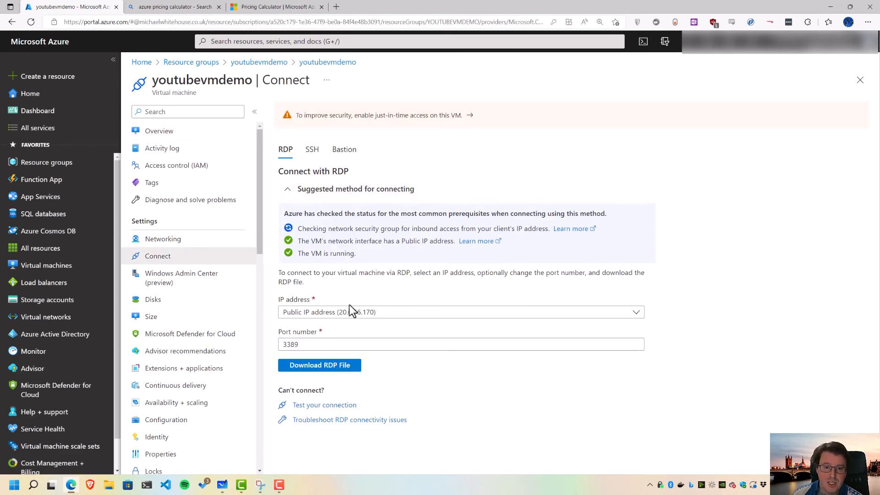
left_click(339, 366)
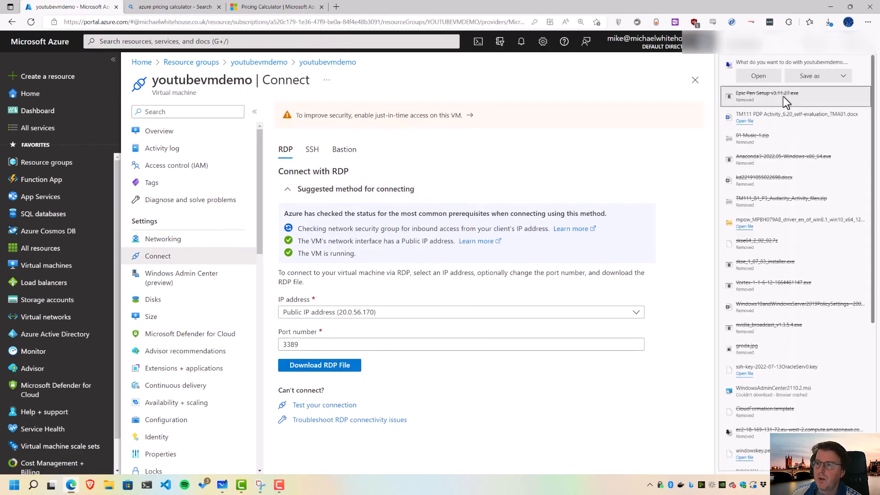
Open the downloaded youtubevmdemo.rdp file and accept connecting to the unidentified publisher's remote computer
left_click(758, 76)
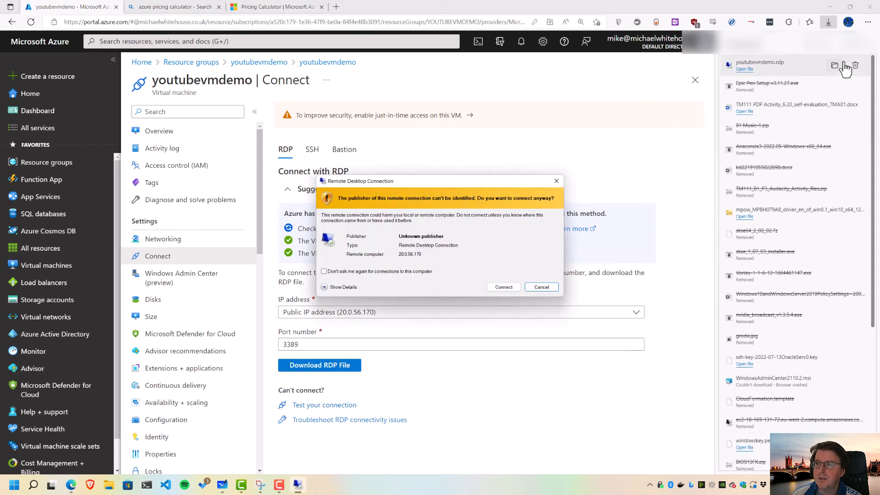
left_click(297, 484)
left_click(508, 287)
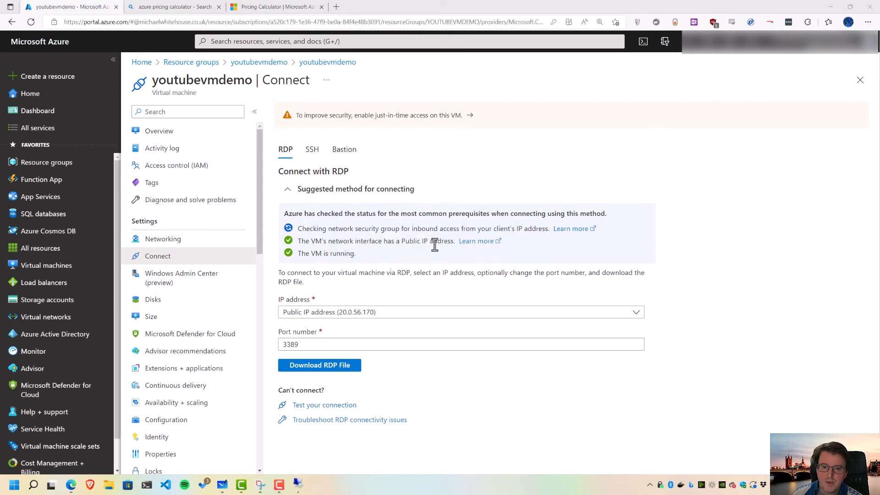
Sign in to the remote machine with a different account, entering the administrator user name and password, and accept its untrusted certificate
left_click(383, 286)
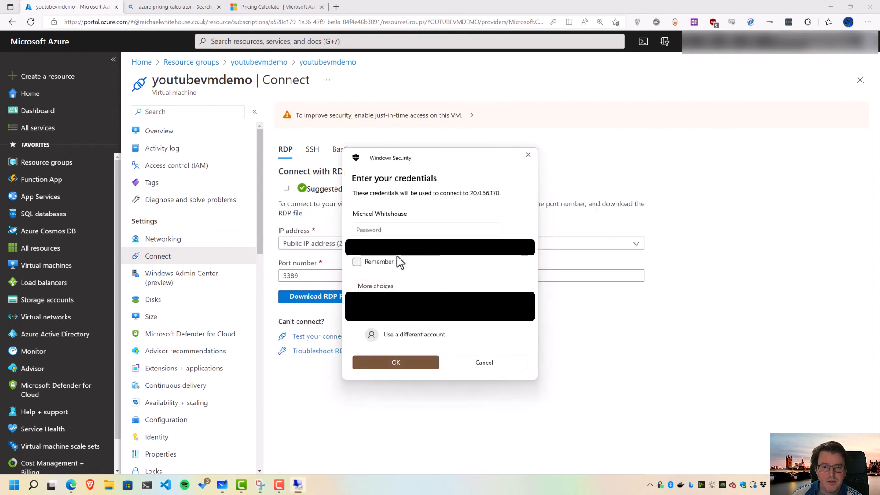
left_click(408, 332)
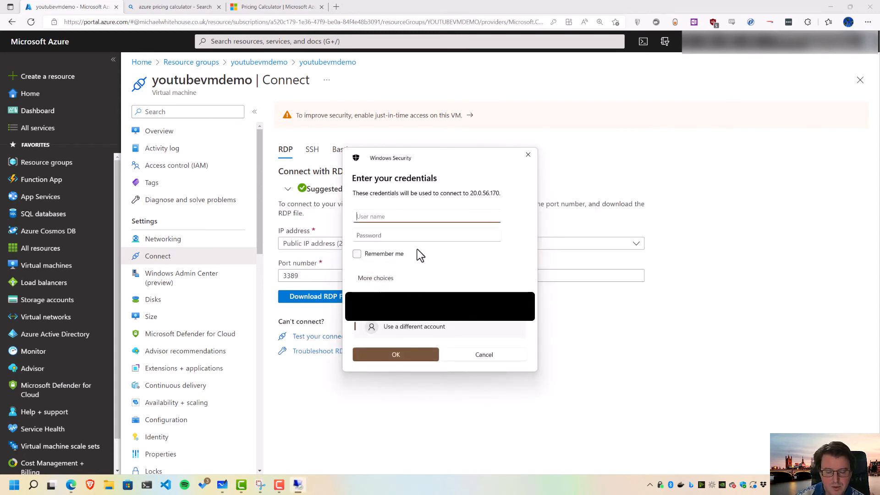
type("mikeadmin")
key("Tab")
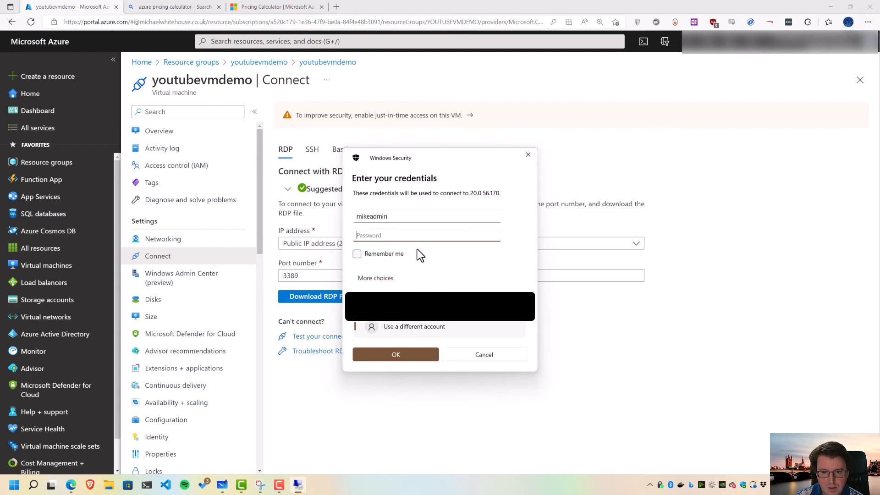
type("•••")
key("BackSpace")
key("BackSpace")
key("BackSpace")
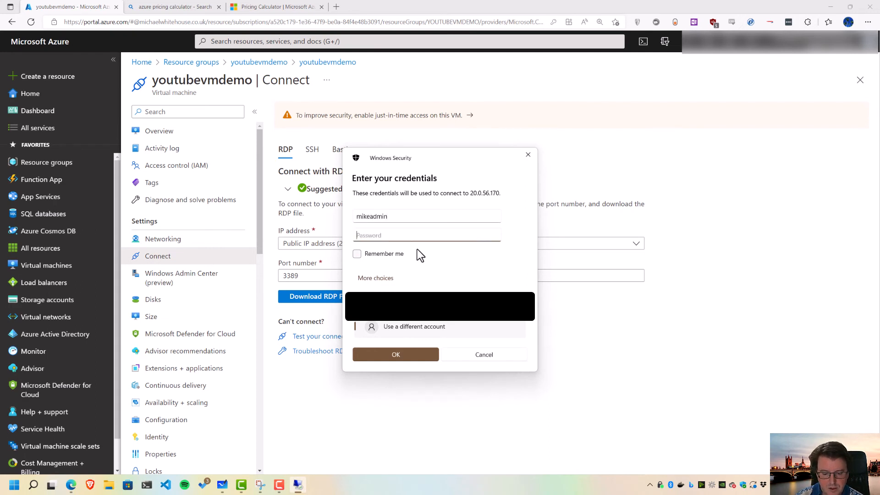
type("••••••••••••")
key("Return")
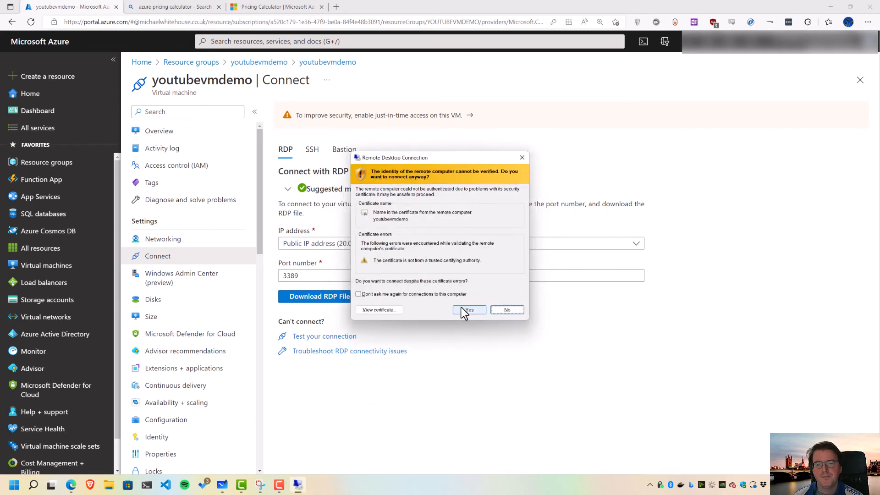
left_click(461, 307)
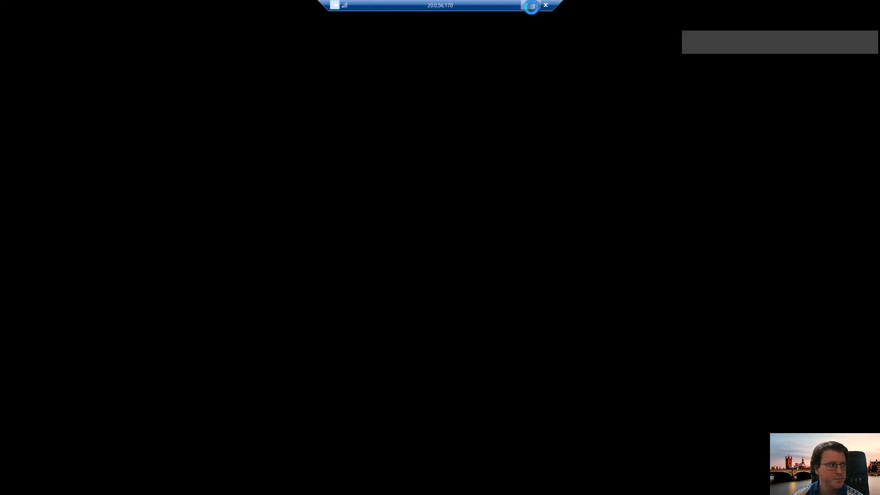
Switch the remote desktop session out of full screen and enlarge and reposition its window over the Azure portal
left_click(535, 5)
left_click_drag(165, 6, 295, 25)
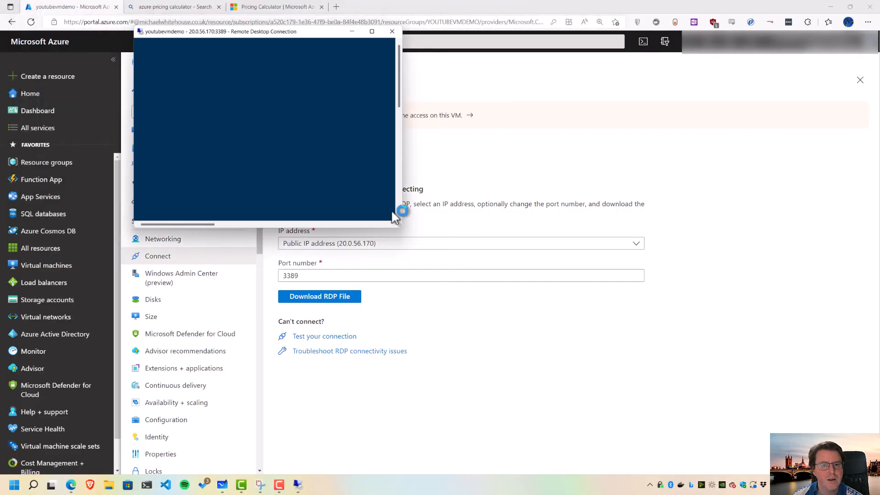
left_click_drag(402, 224, 845, 462)
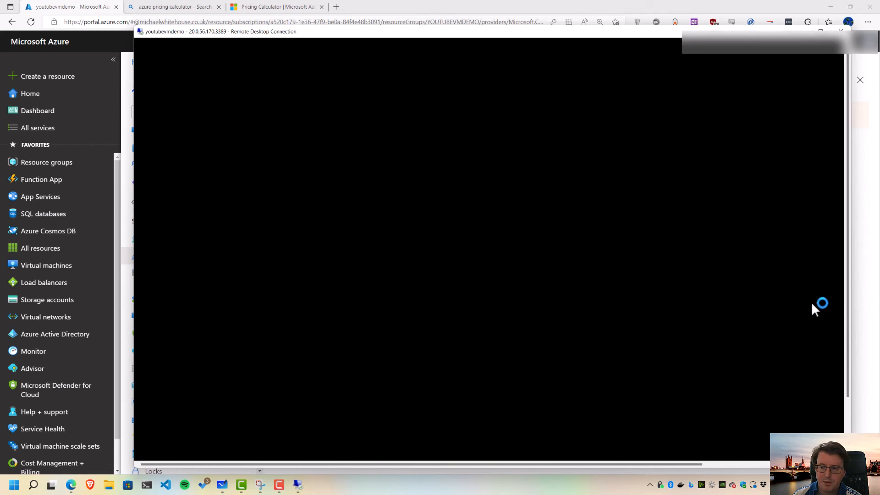
left_click_drag(626, 34, 571, 26)
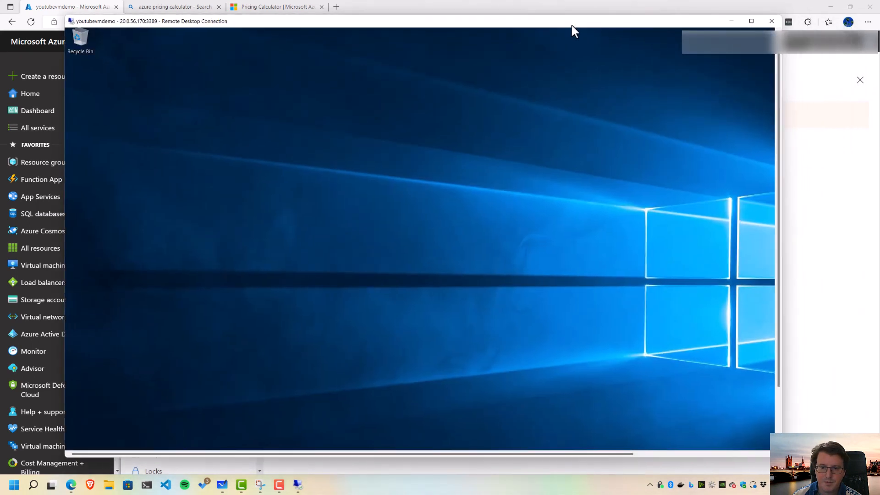
Start Microsoft Edge on the remote machine and complete its first-run setup without signing in, importing Google data or personalising the Microsoft experience
left_click(778, 398)
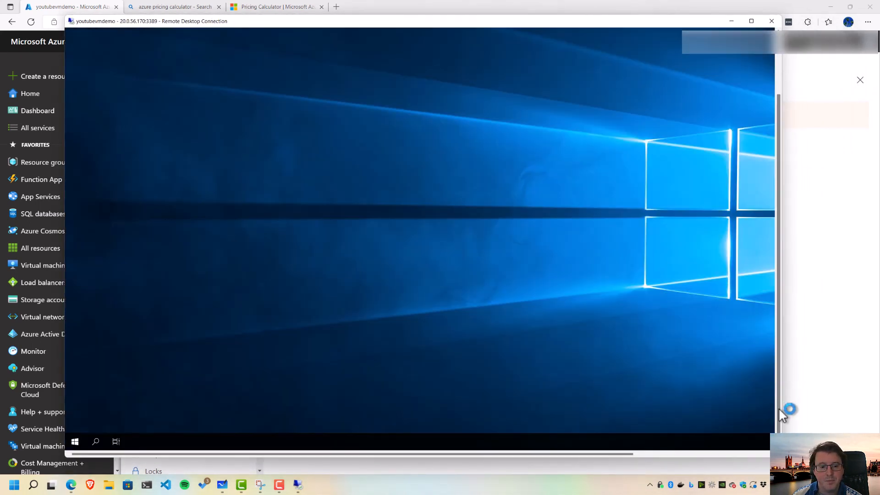
left_click_drag(634, 454, 146, 418)
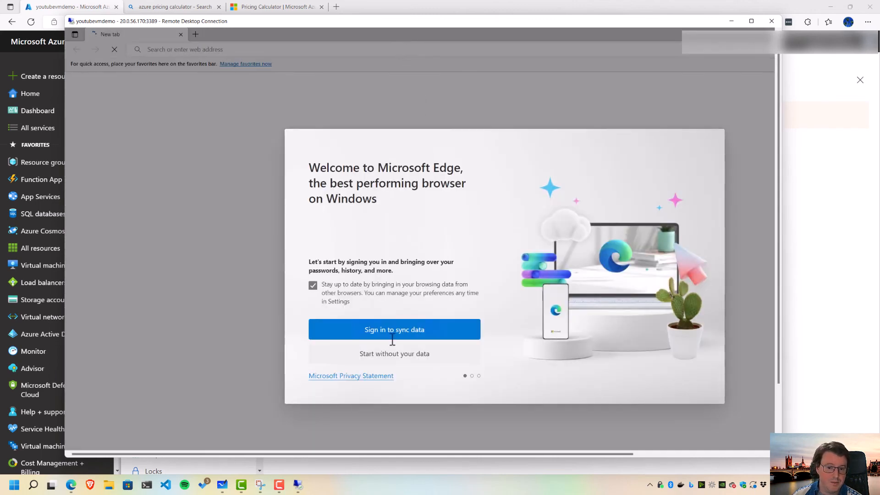
left_click(397, 359)
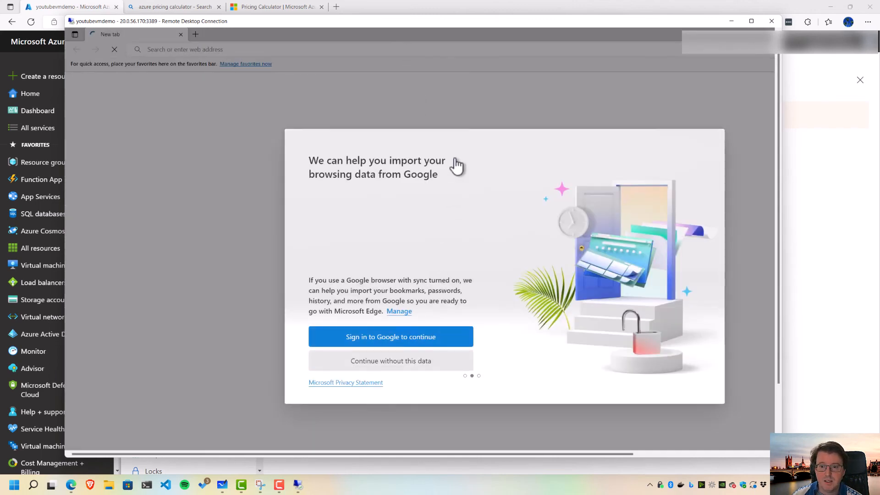
left_click(412, 361)
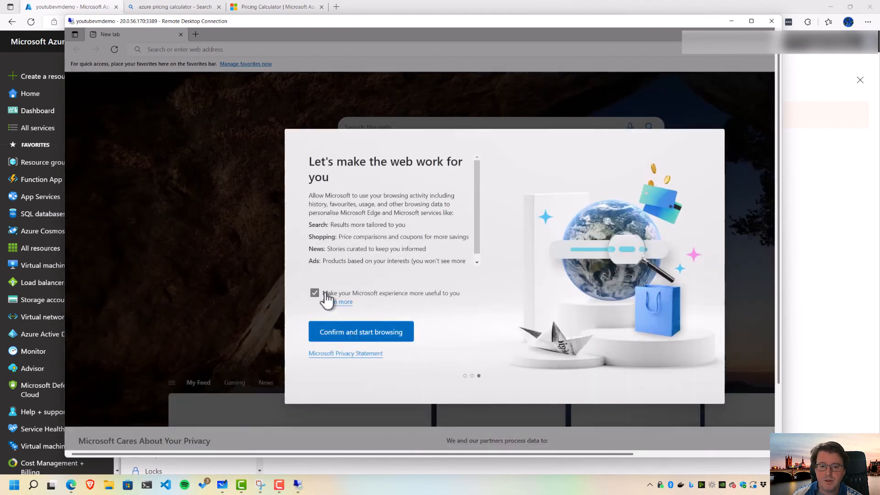
left_click(326, 294)
left_click(343, 331)
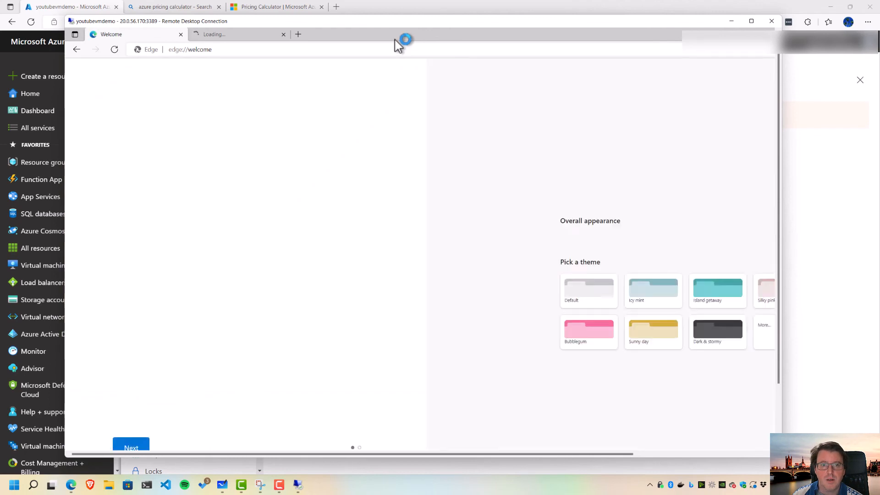
Restore the remote Edge window to a smaller size and open speedtest.net in it
double_click(395, 38)
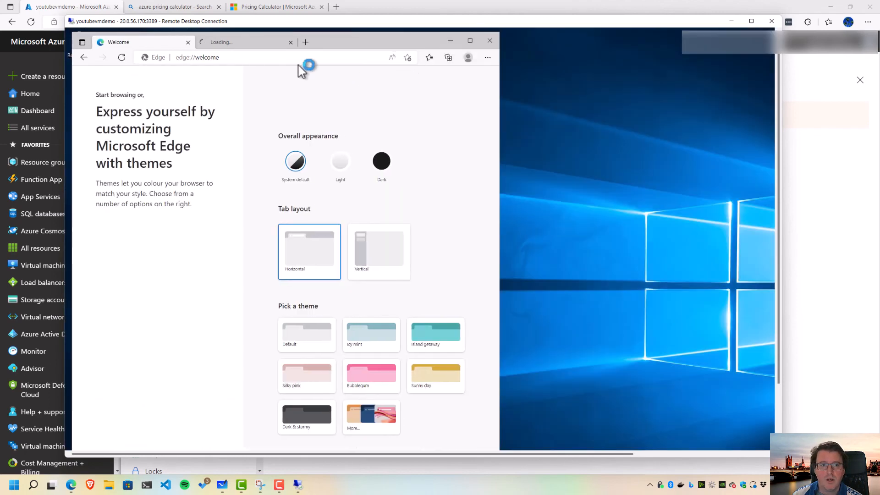
left_click(205, 55)
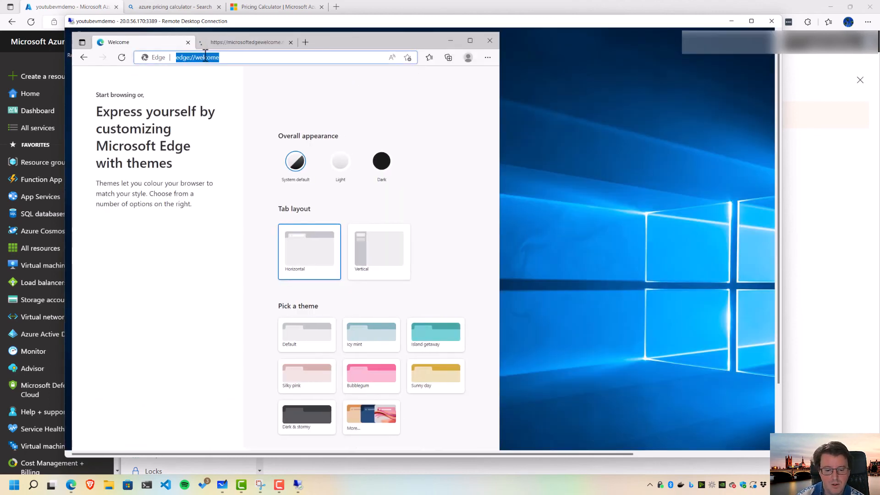
type("speed")
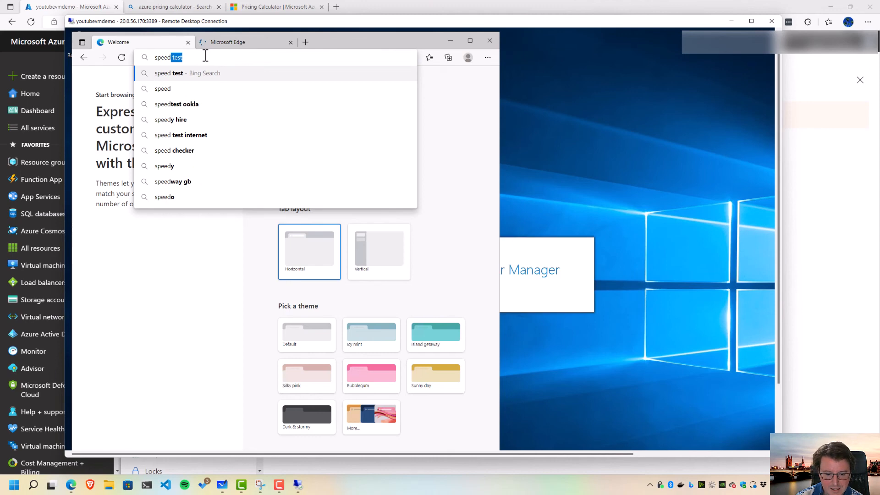
type("test.net")
key("Return")
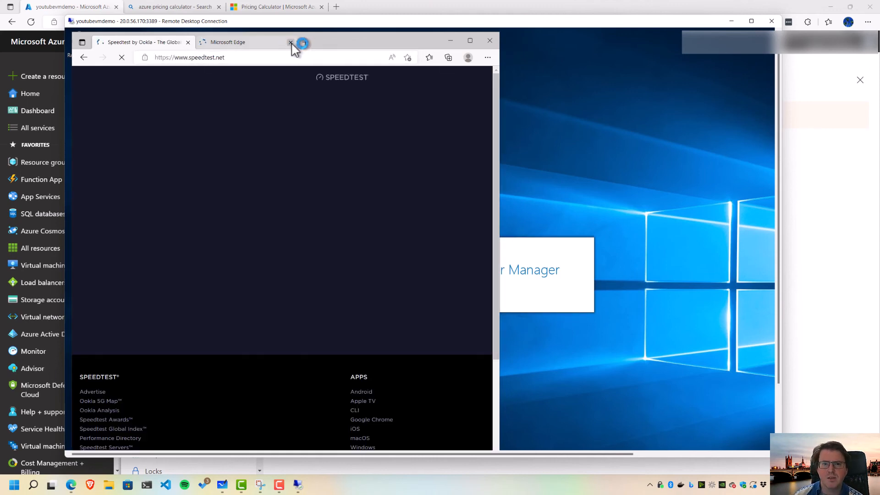
Close the extra Edge welcome tab, then accept the Speedtest privacy notice and run the connection speed test
left_click(290, 42)
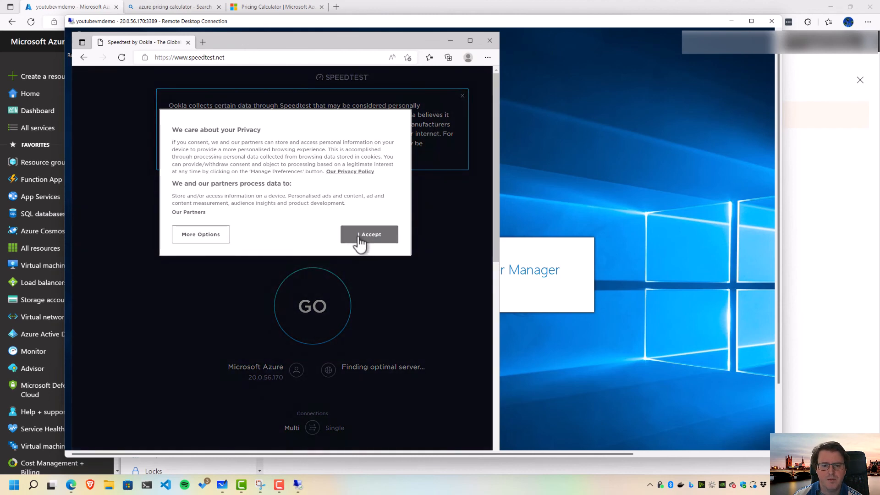
left_click(360, 236)
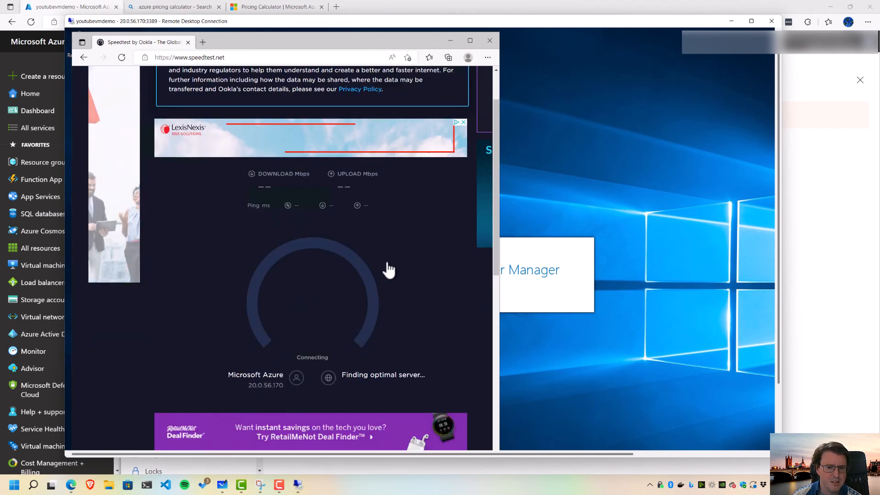
scroll(388, 270, "down", 1)
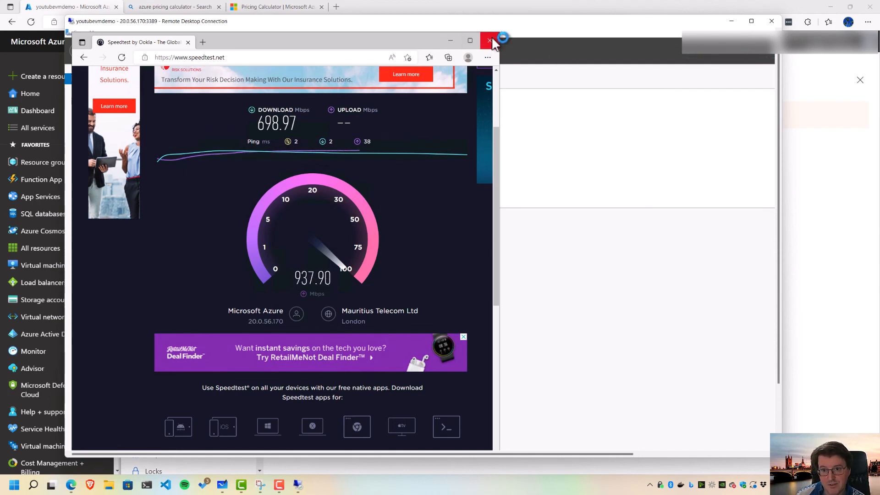
Close the remote Edge browser and disconnect the remote desktop session to the youtubevmdemo virtual machine
left_click(772, 268)
left_click_drag(777, 270, 775, 350)
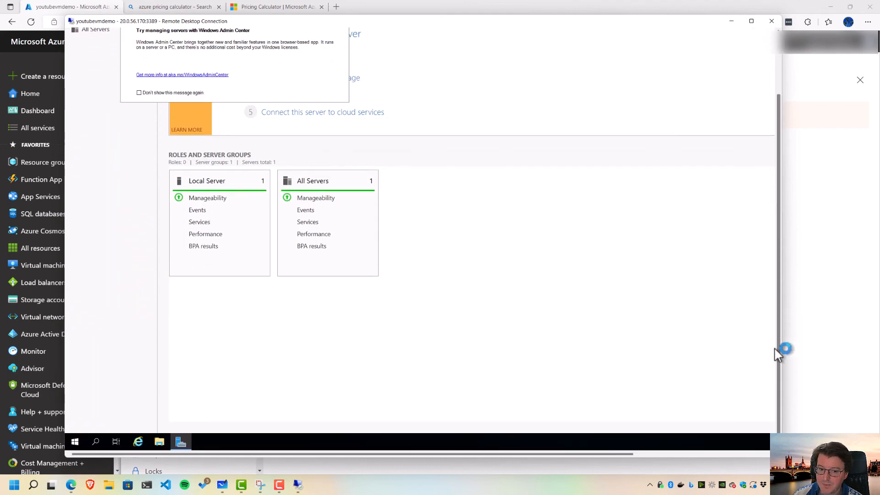
left_click(770, 24)
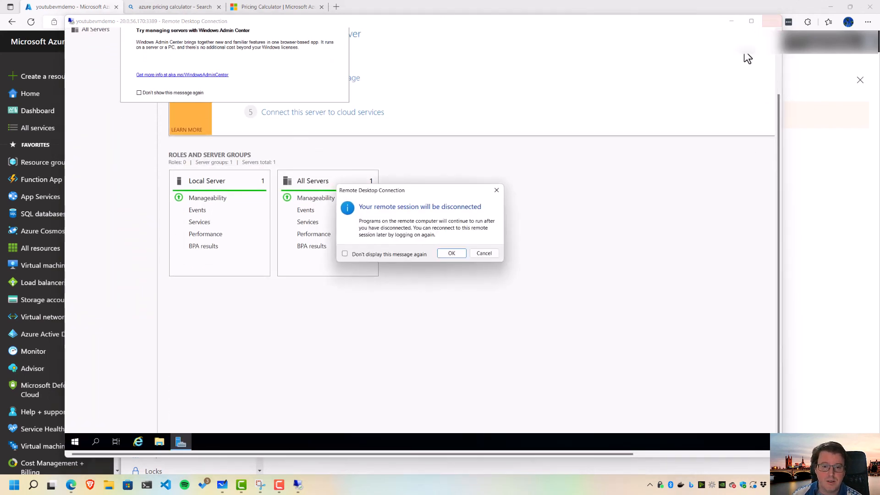
left_click(457, 254)
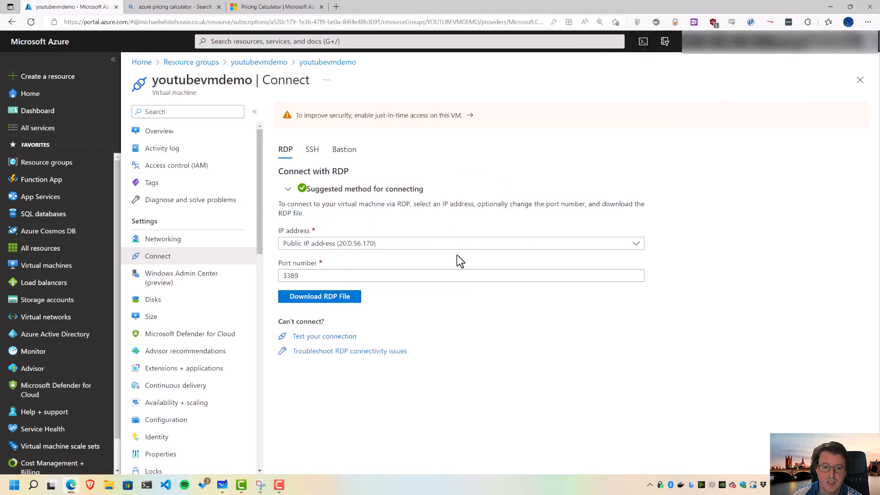
Stop the youtubevmdemo virtual machine from its overview page and confirm the shutdown
left_click(168, 134)
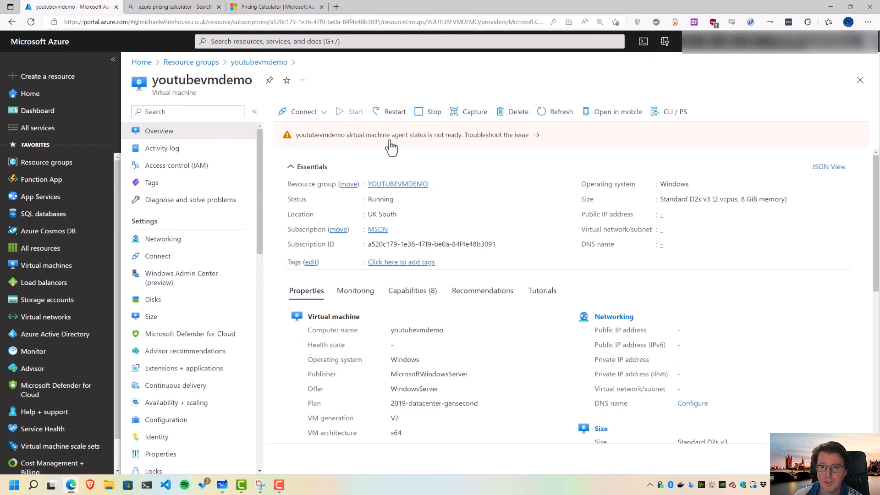
left_click(425, 114)
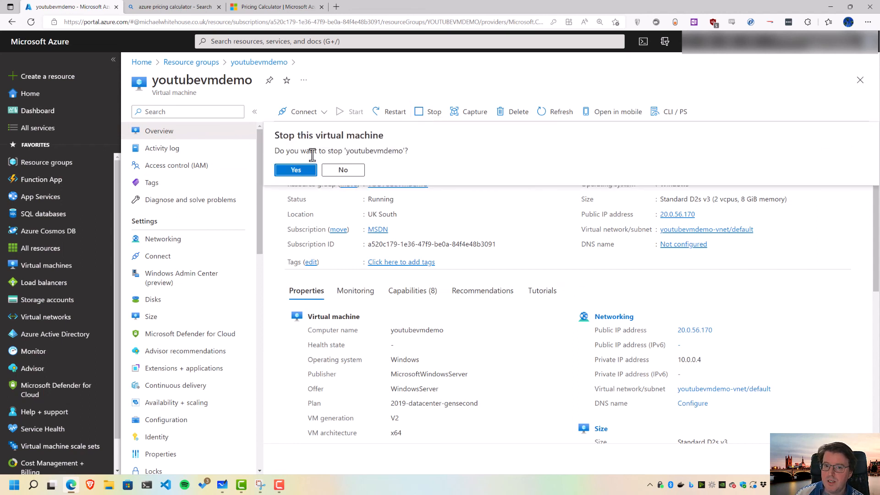
left_click(292, 170)
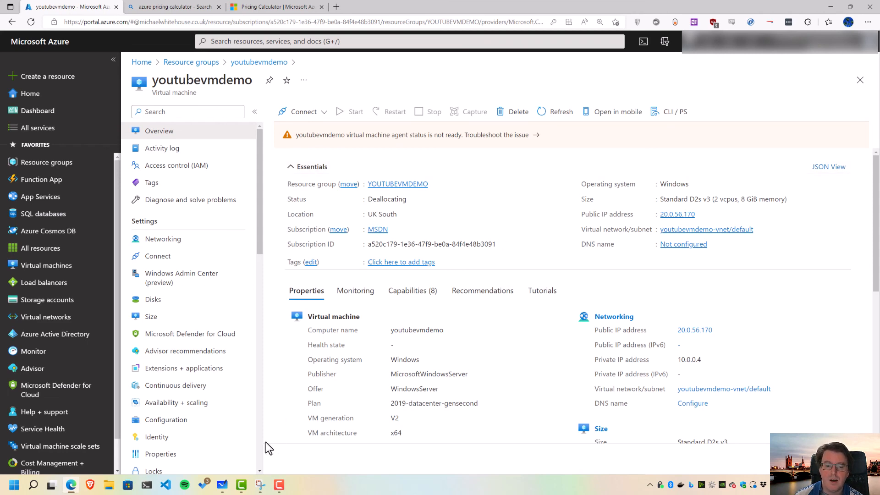
Switch to Microsoft Whiteboard and underline each word of the title "Creating Azure Virtual Machines" with the red pen
left_click(222, 484)
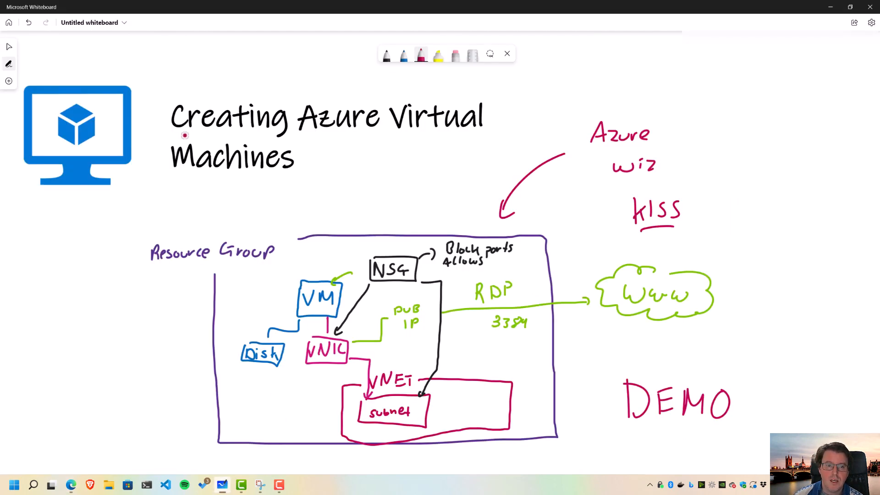
left_click_drag(184, 136, 243, 134)
left_click_drag(316, 137, 364, 135)
left_click_drag(429, 135, 453, 135)
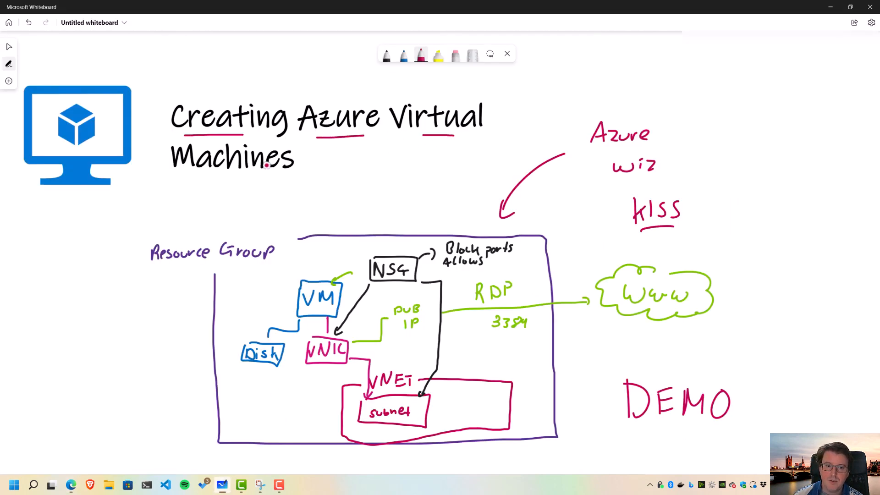
left_click_drag(214, 180, 263, 179)
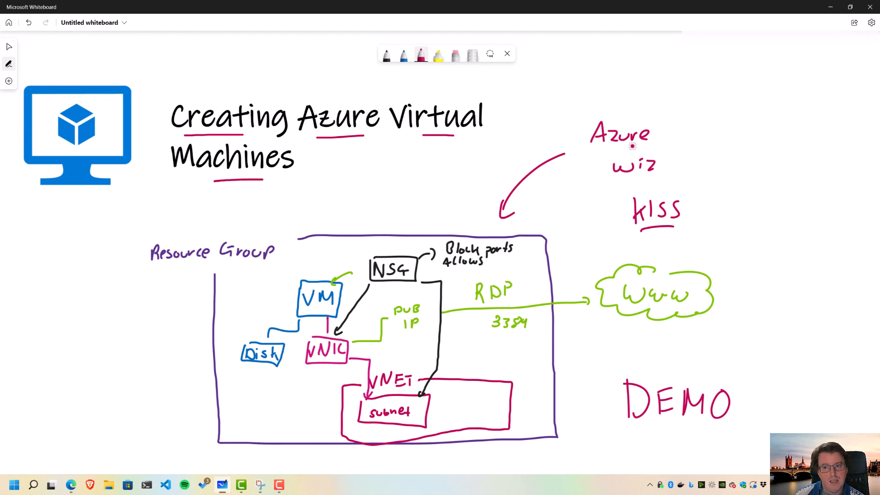
Circle the handwritten "Azure wiz" note in red and draw an arrow pointing at the word KISS
mouse_move(665, 117)
left_mouse_down()
mouse_move(588, 129)
mouse_move(685, 156)
mouse_move(659, 118)
left_mouse_up()
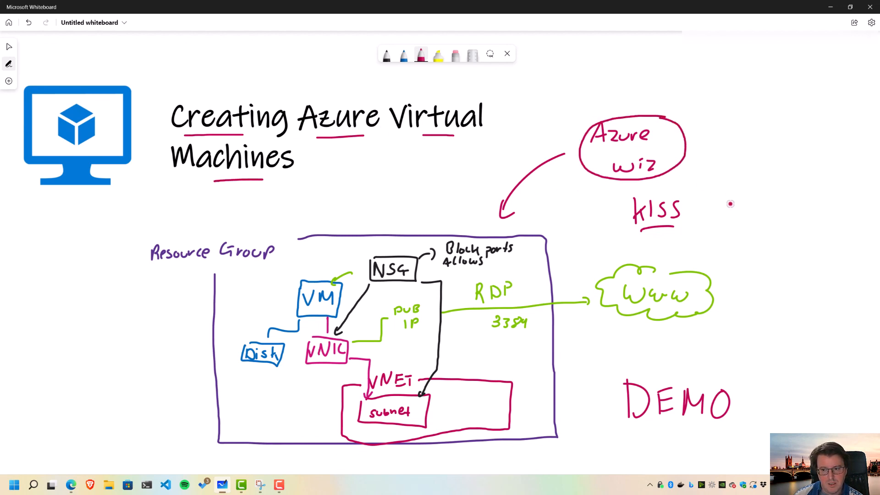
mouse_move(747, 188)
left_mouse_down()
mouse_move(703, 207)
mouse_move(731, 202)
left_mouse_up()
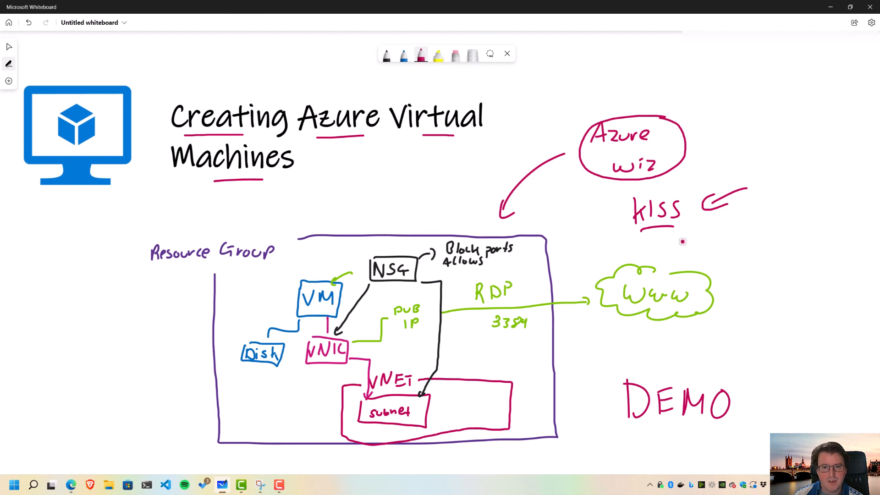